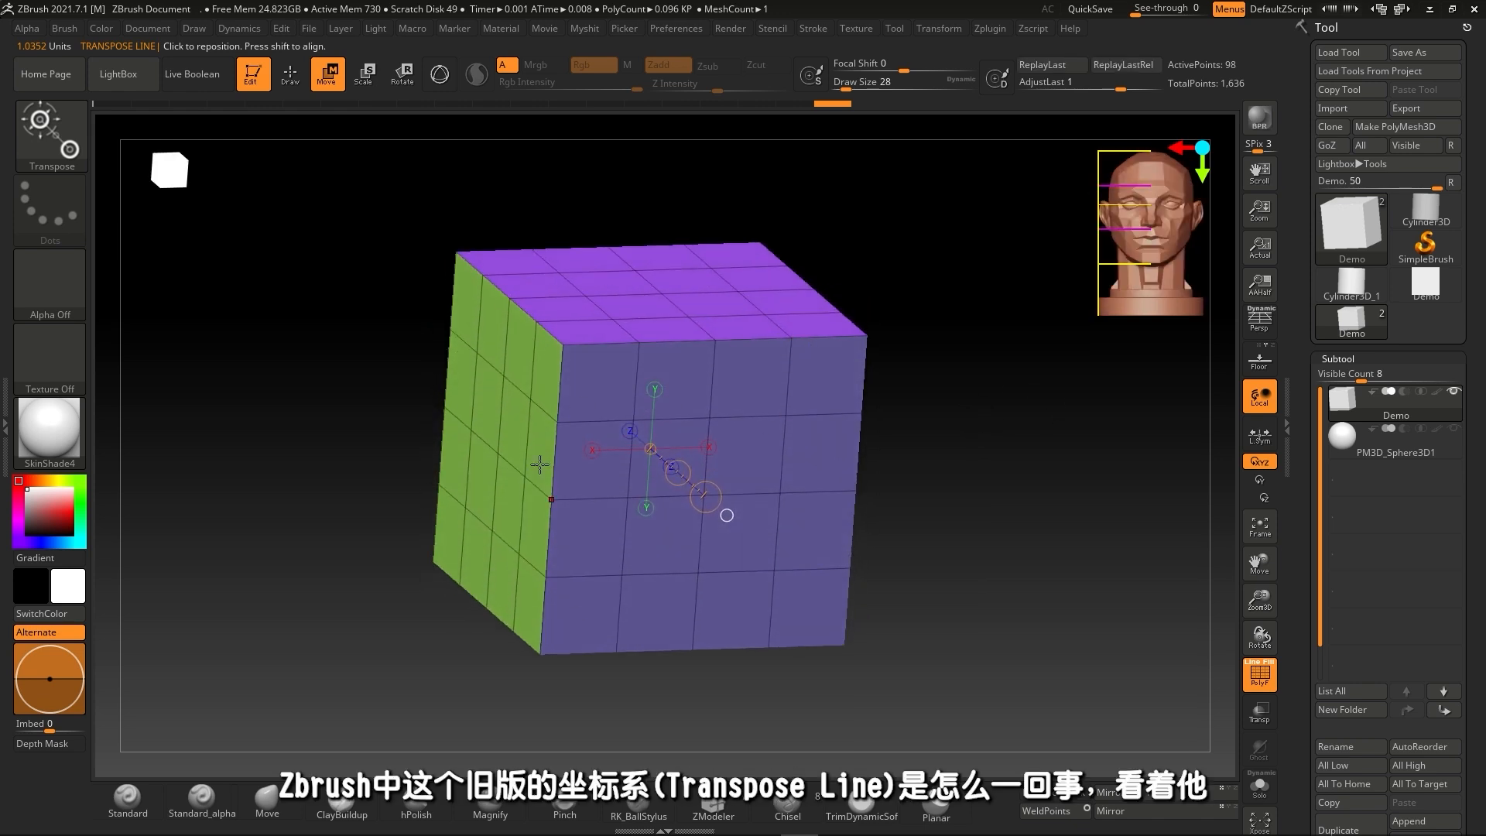
Activate Move mode so that the 3D gizmo appears at the centre of the cube.
left_click_drag(944, 550, 943, 534)
left_click_drag(1056, 534, 1027, 541)
left_click_drag(971, 486, 970, 453)
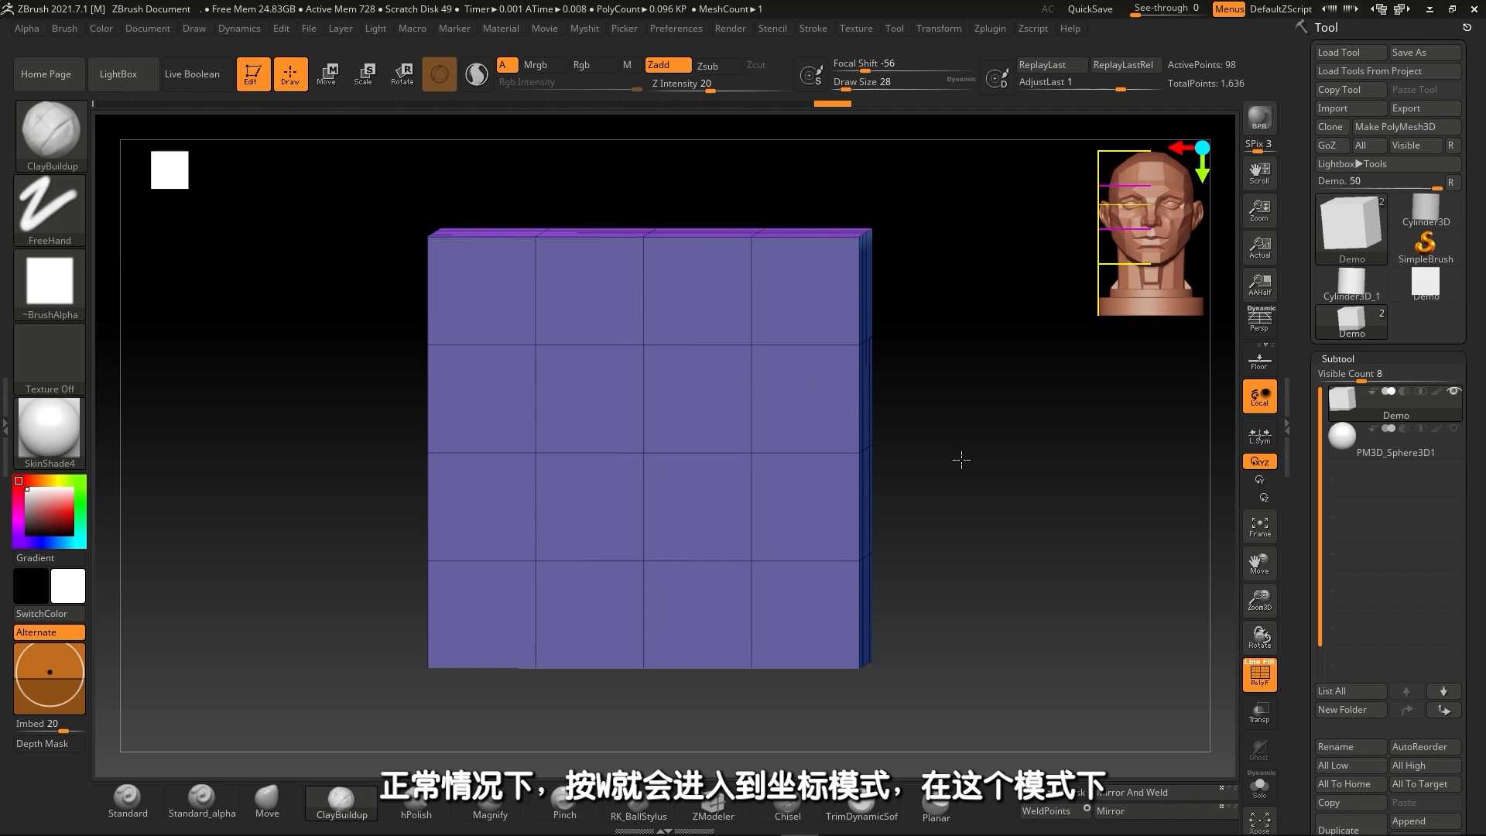
left_click_drag(962, 461, 953, 442, "alt")
key("w")
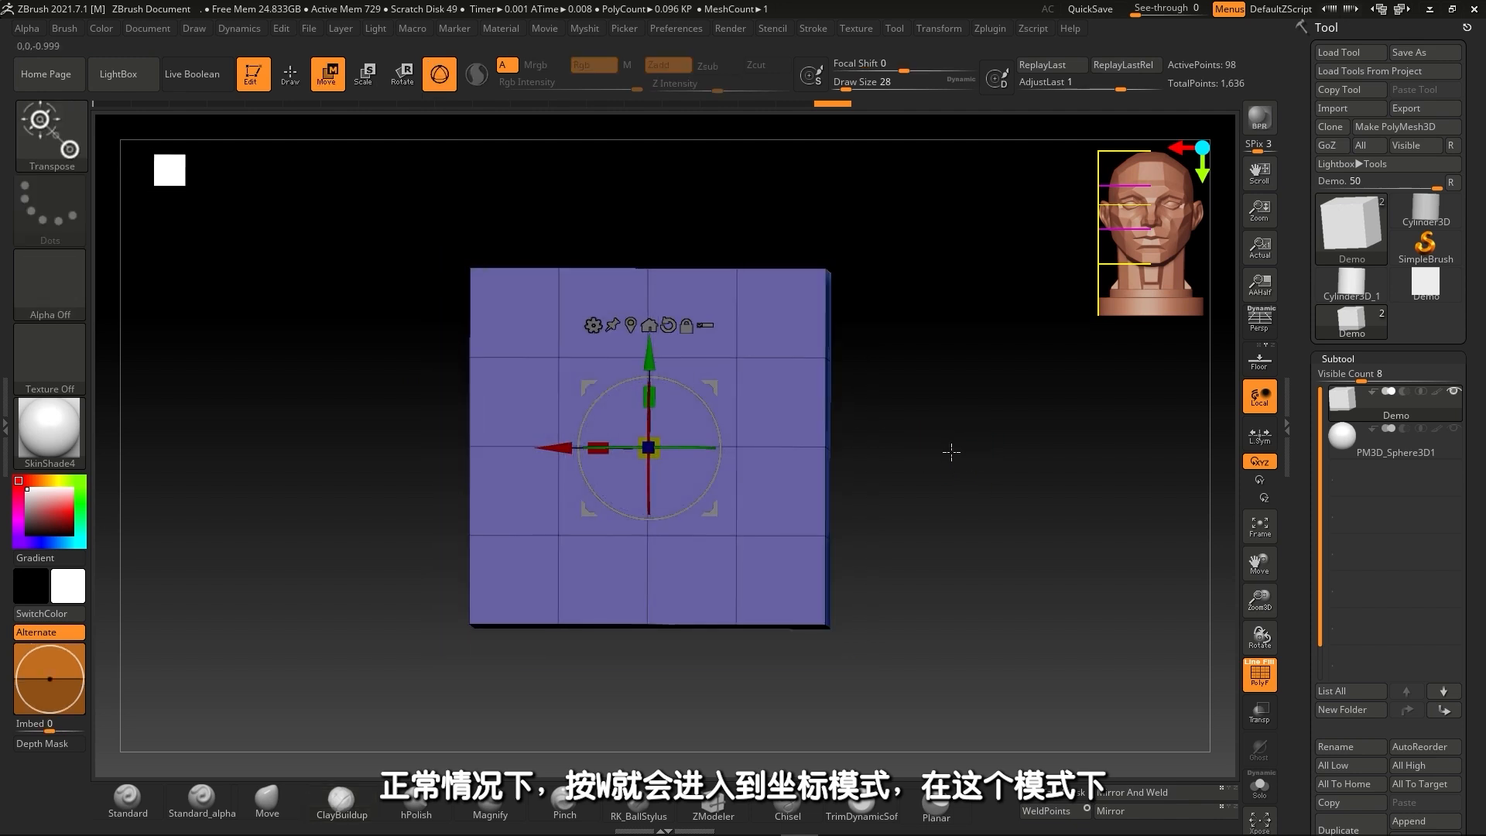
left_click_drag(951, 452, 906, 454)
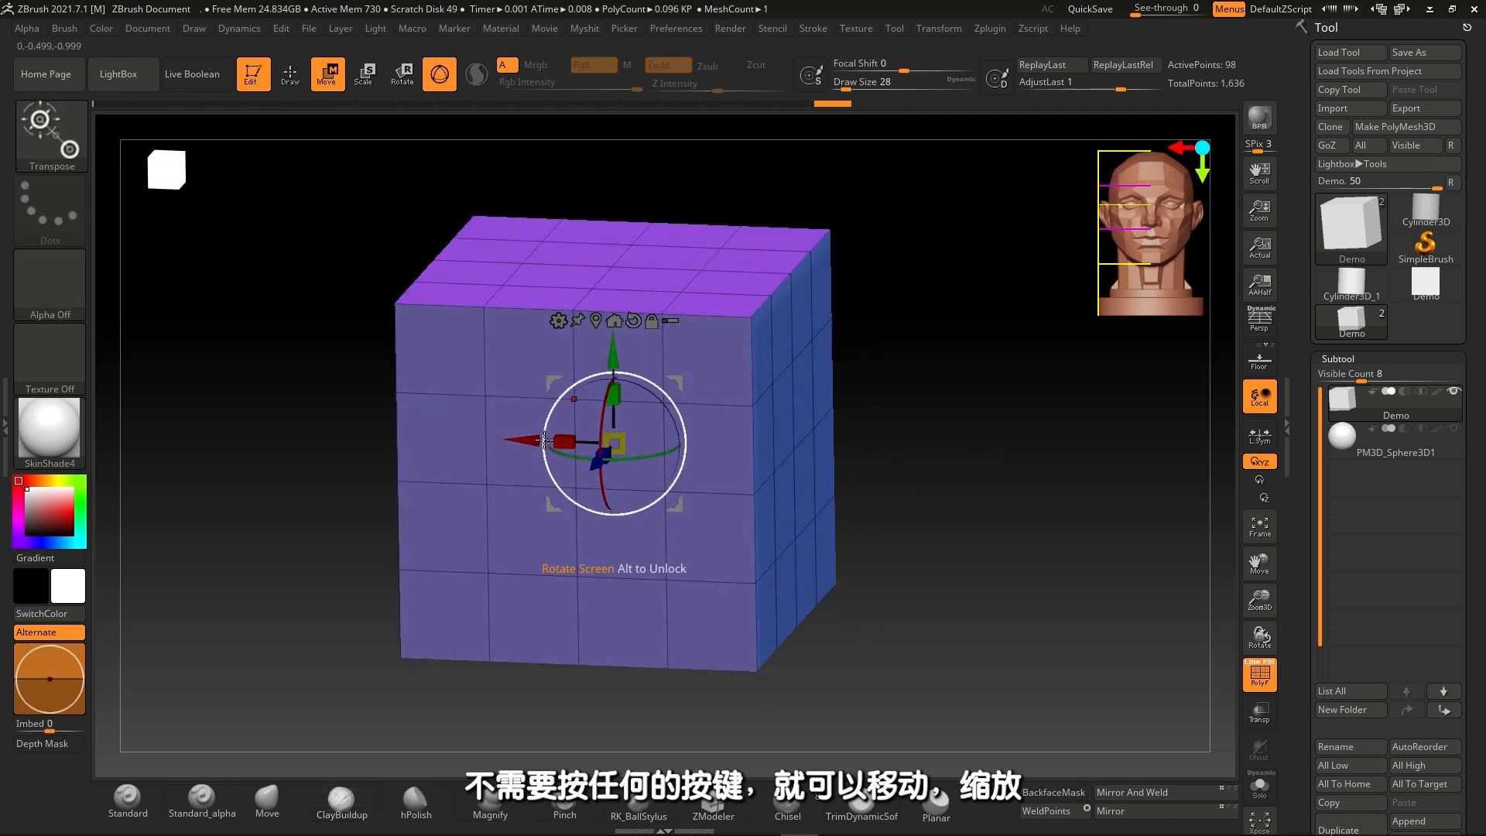
Try transforming the cube with the 3D gizmo and undo the changes.
left_click_drag(536, 440, 795, 455)
key("ctrl+z")
key("ctrl+z")
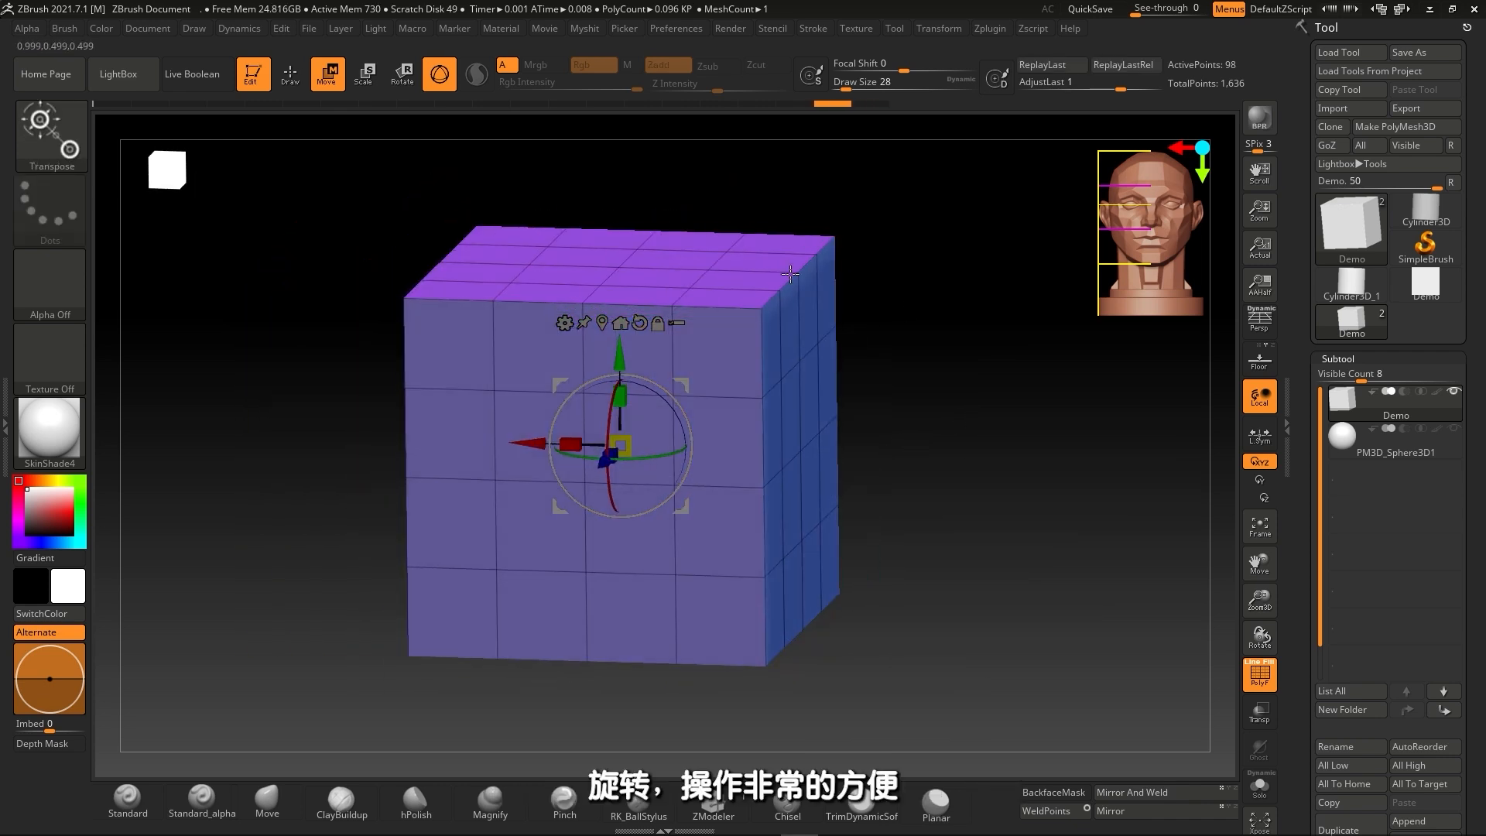
Switch from the 3D gizmo to the Transpose Line and go through Scale mode to Rotate mode.
left_click_drag(936, 472, 811, 391)
key("y")
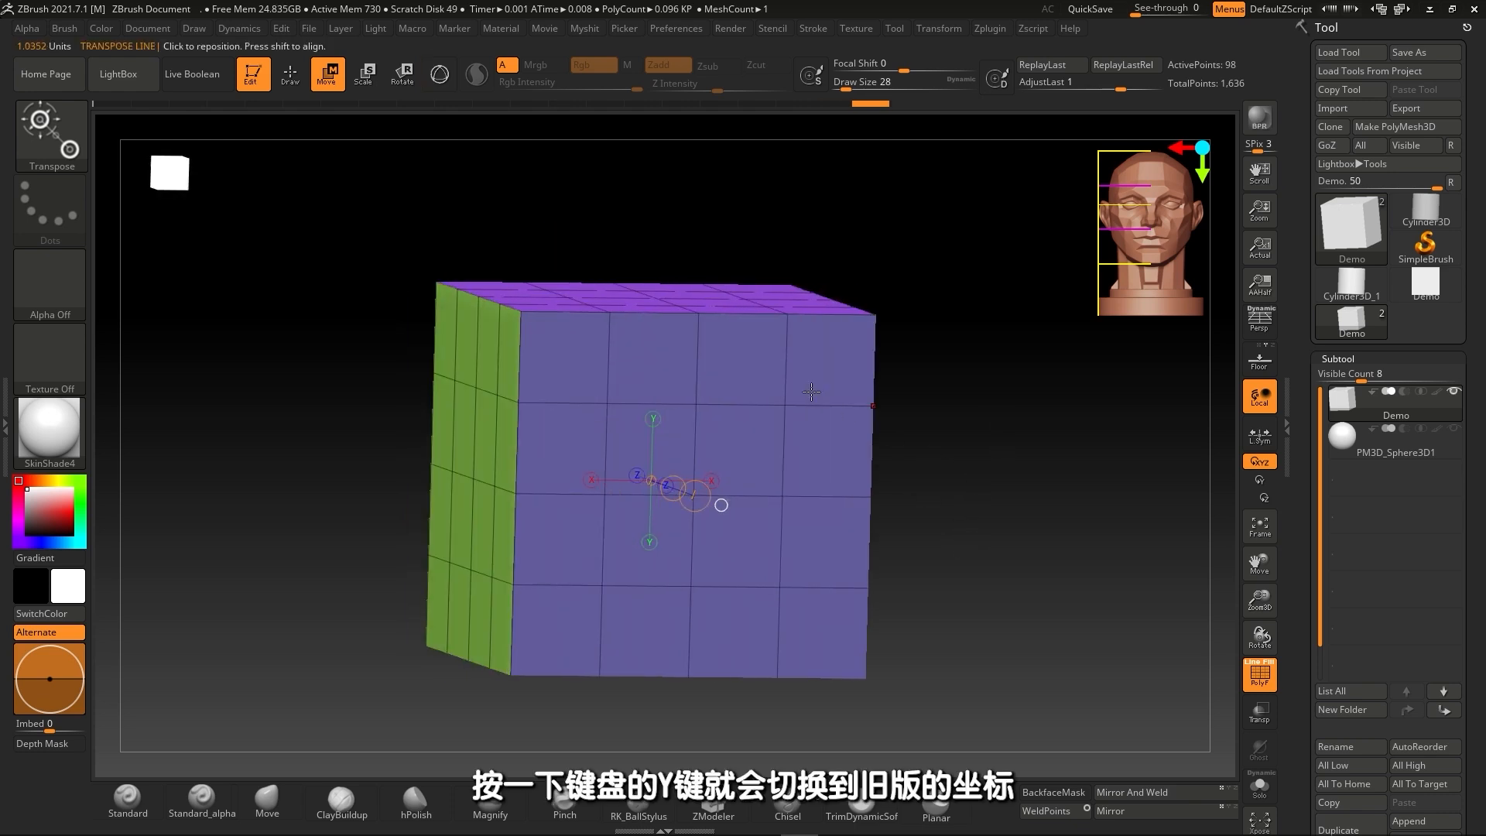
left_click_drag(989, 544, 404, 423)
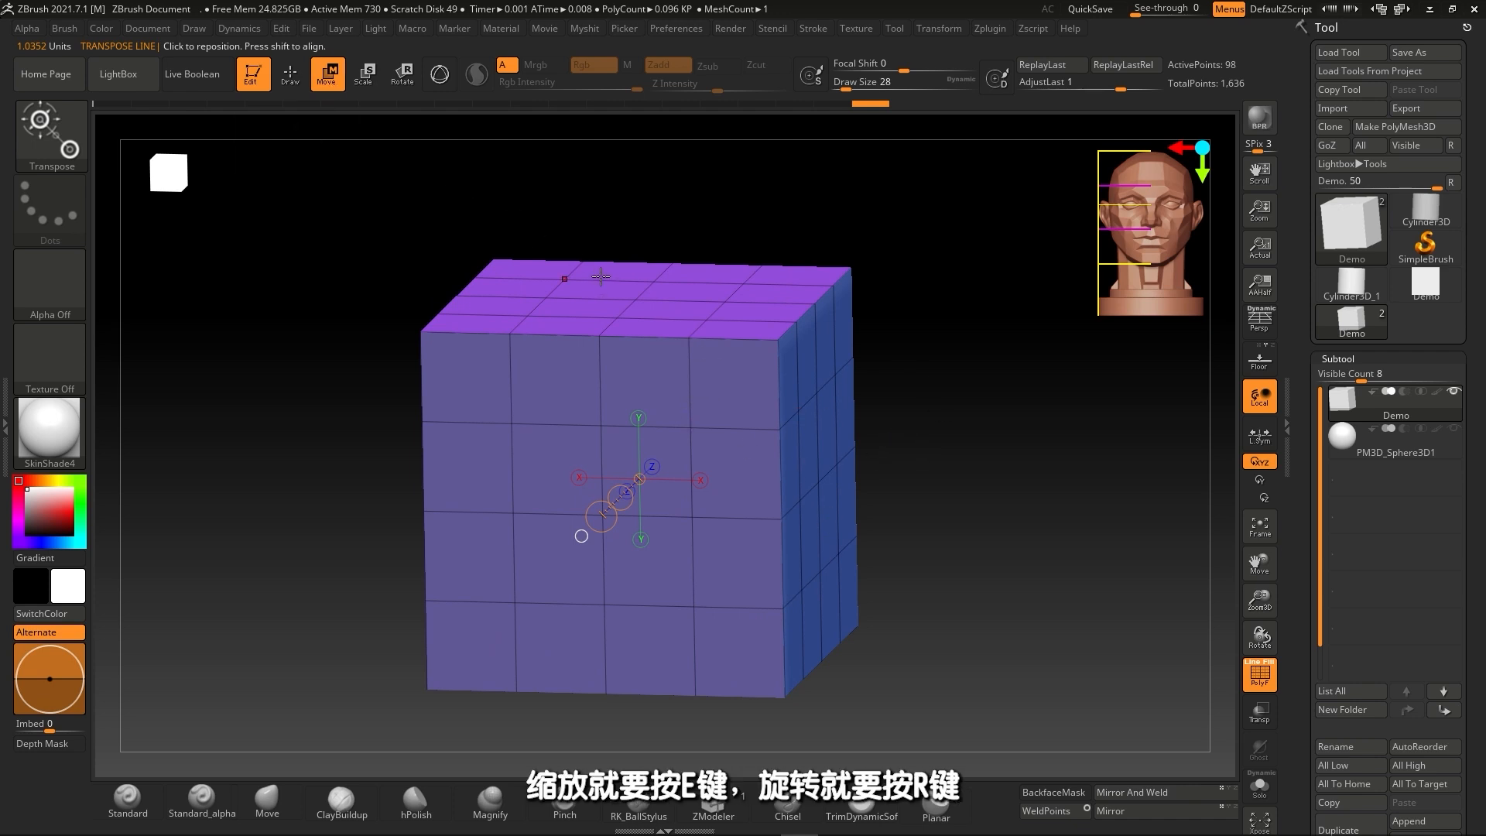
key("e")
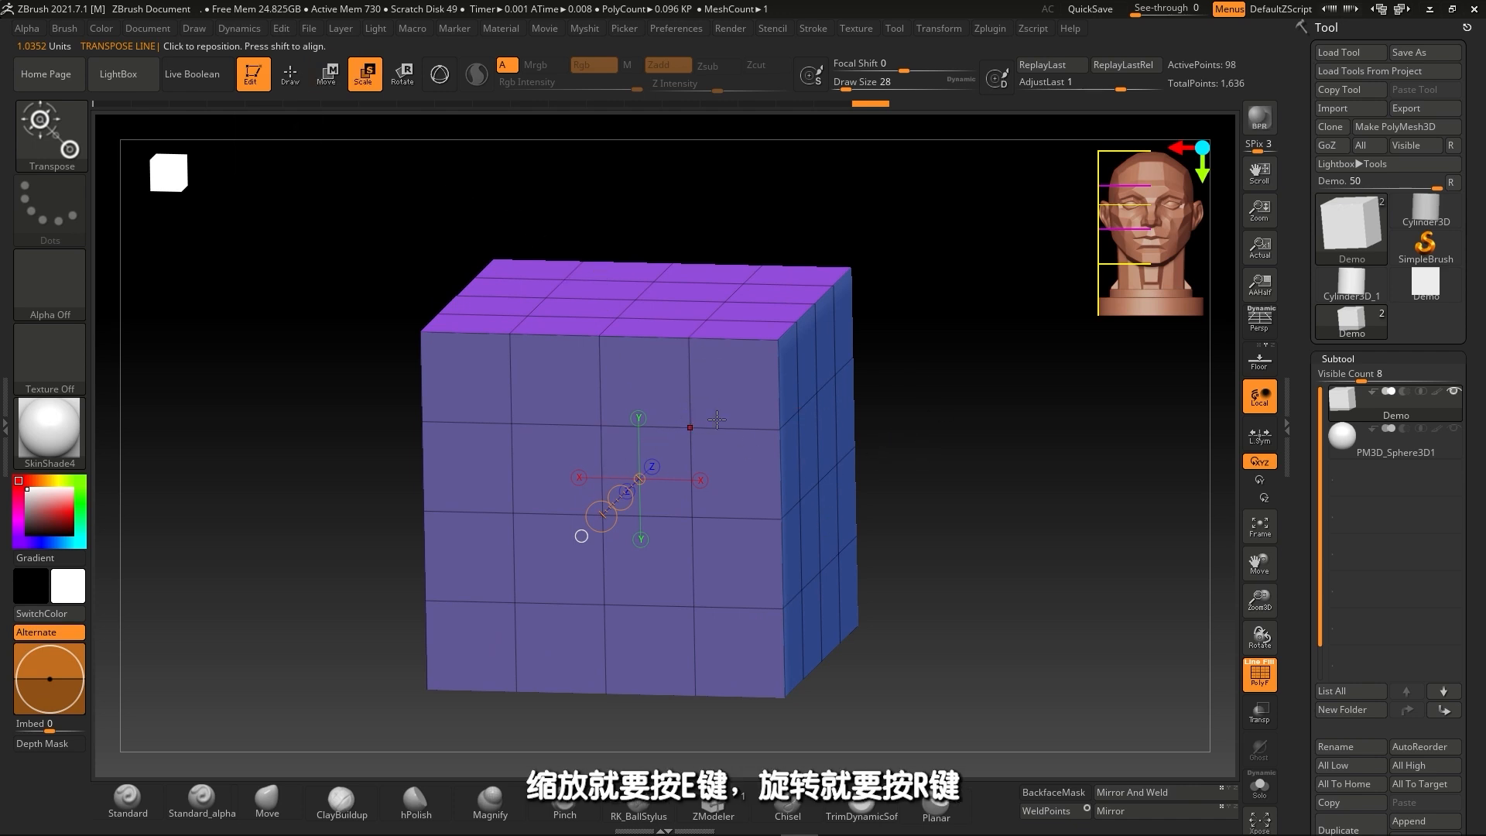
key("r")
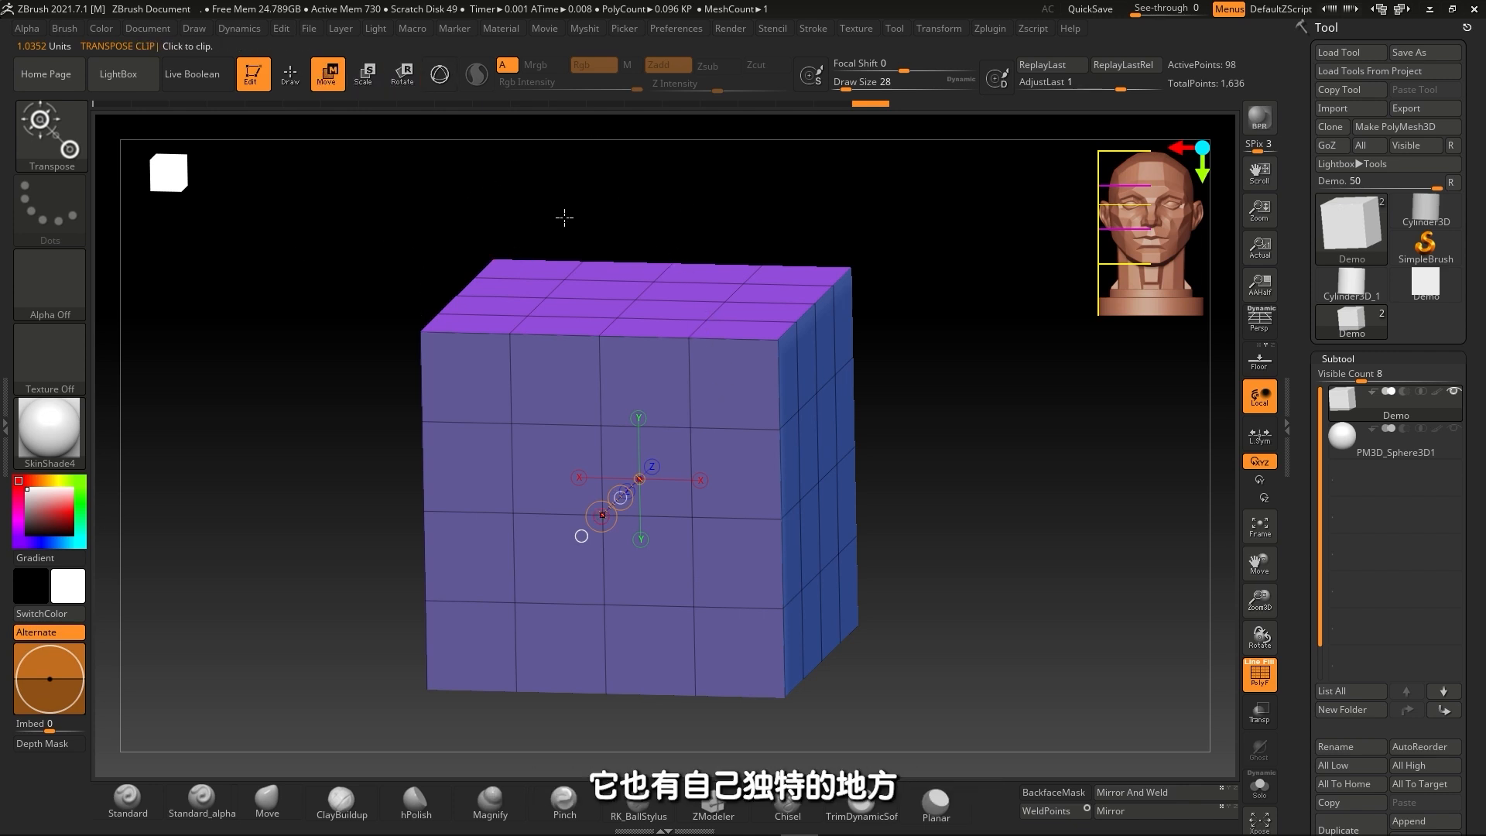
Align the Transpose Line with the X axis and the Y axis of the cube, and reset it to the cube's centre.
left_click_drag(564, 217, 936, 456, "shift")
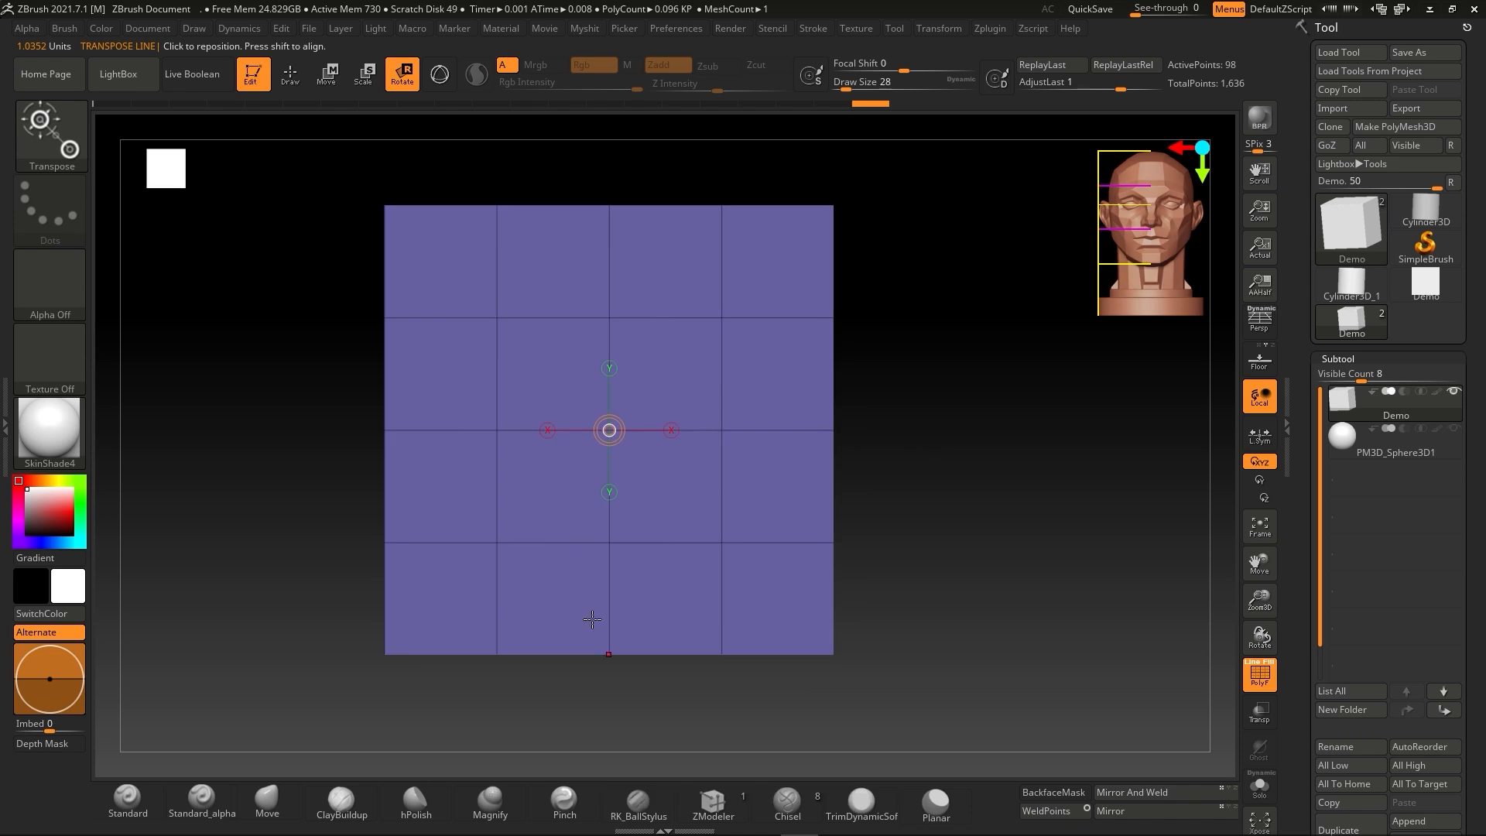
left_click_drag(896, 401, 892, 435)
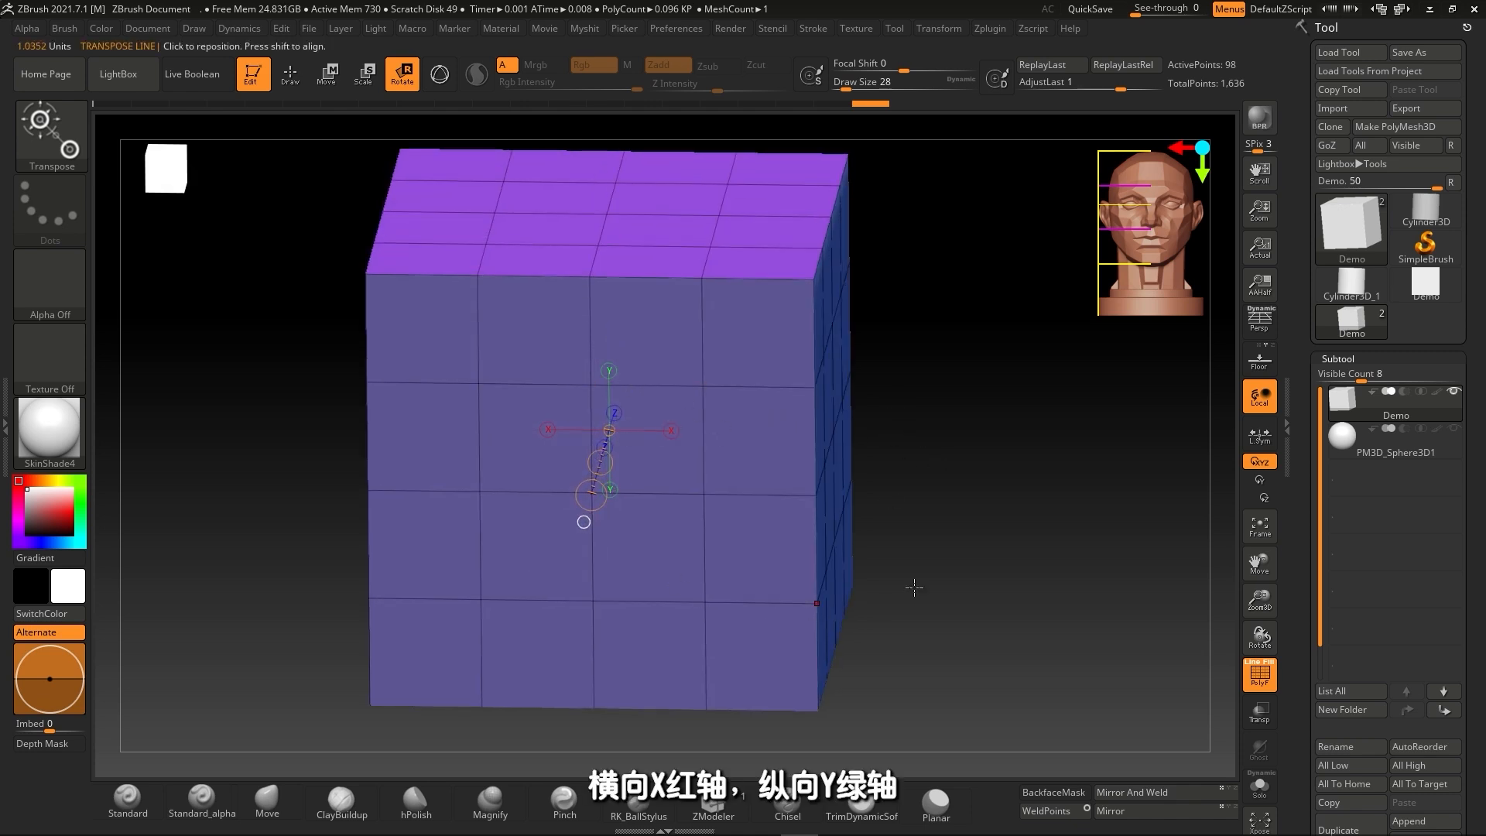
left_click_drag(915, 588, 969, 531)
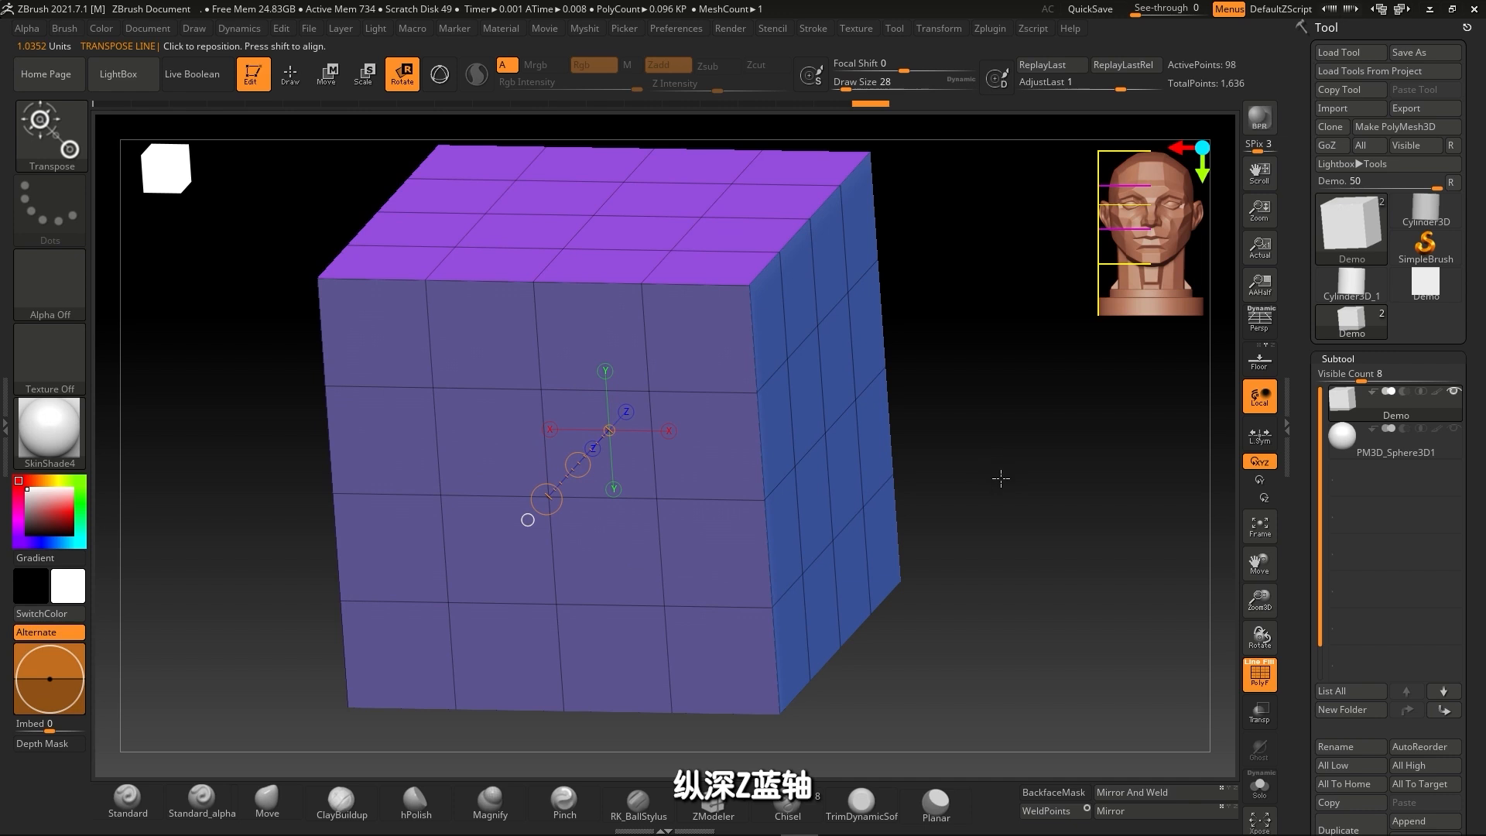
left_click_drag(1001, 478, 998, 480)
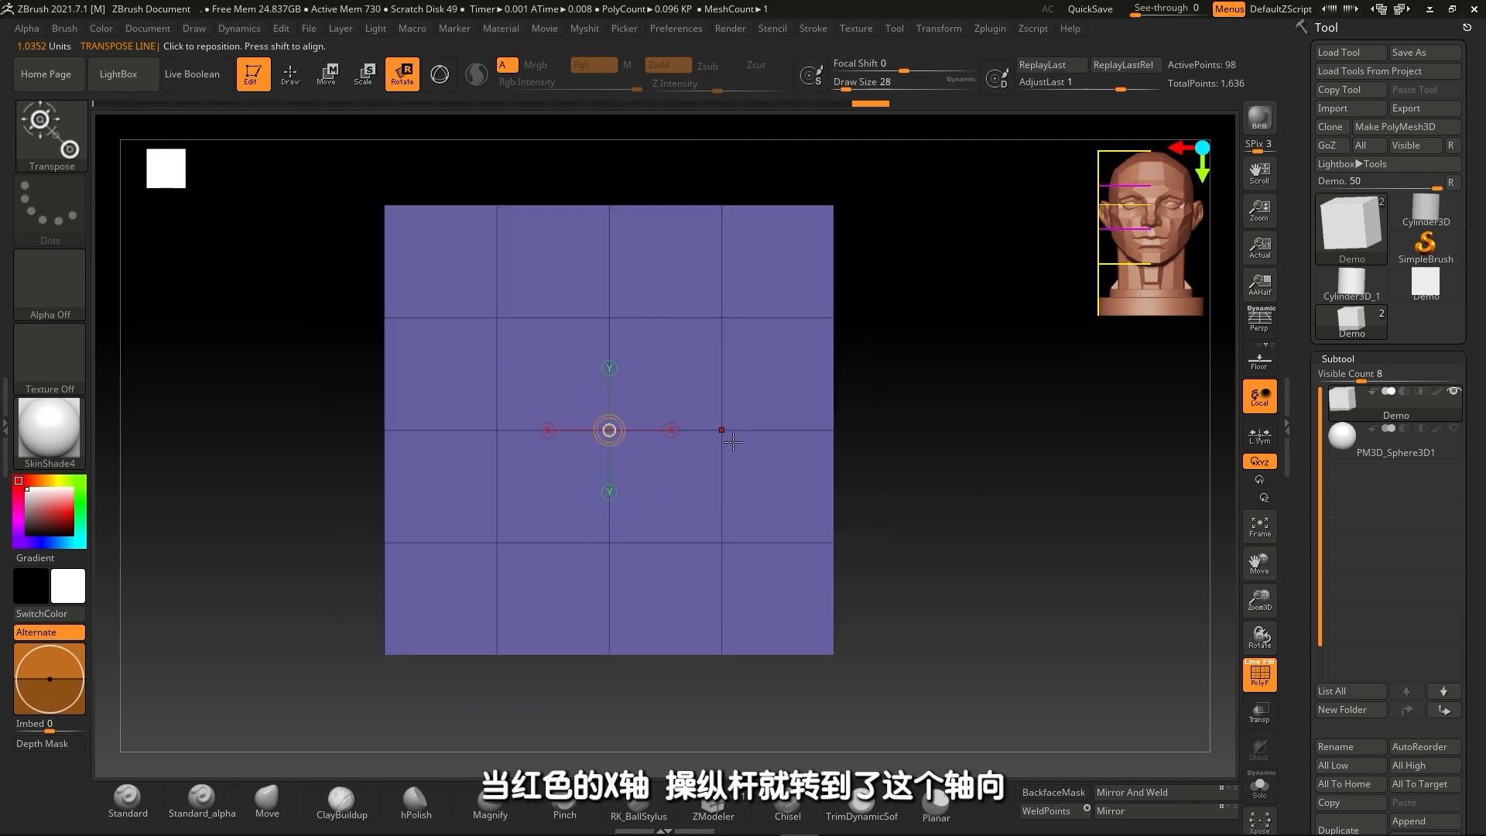
left_click(671, 429)
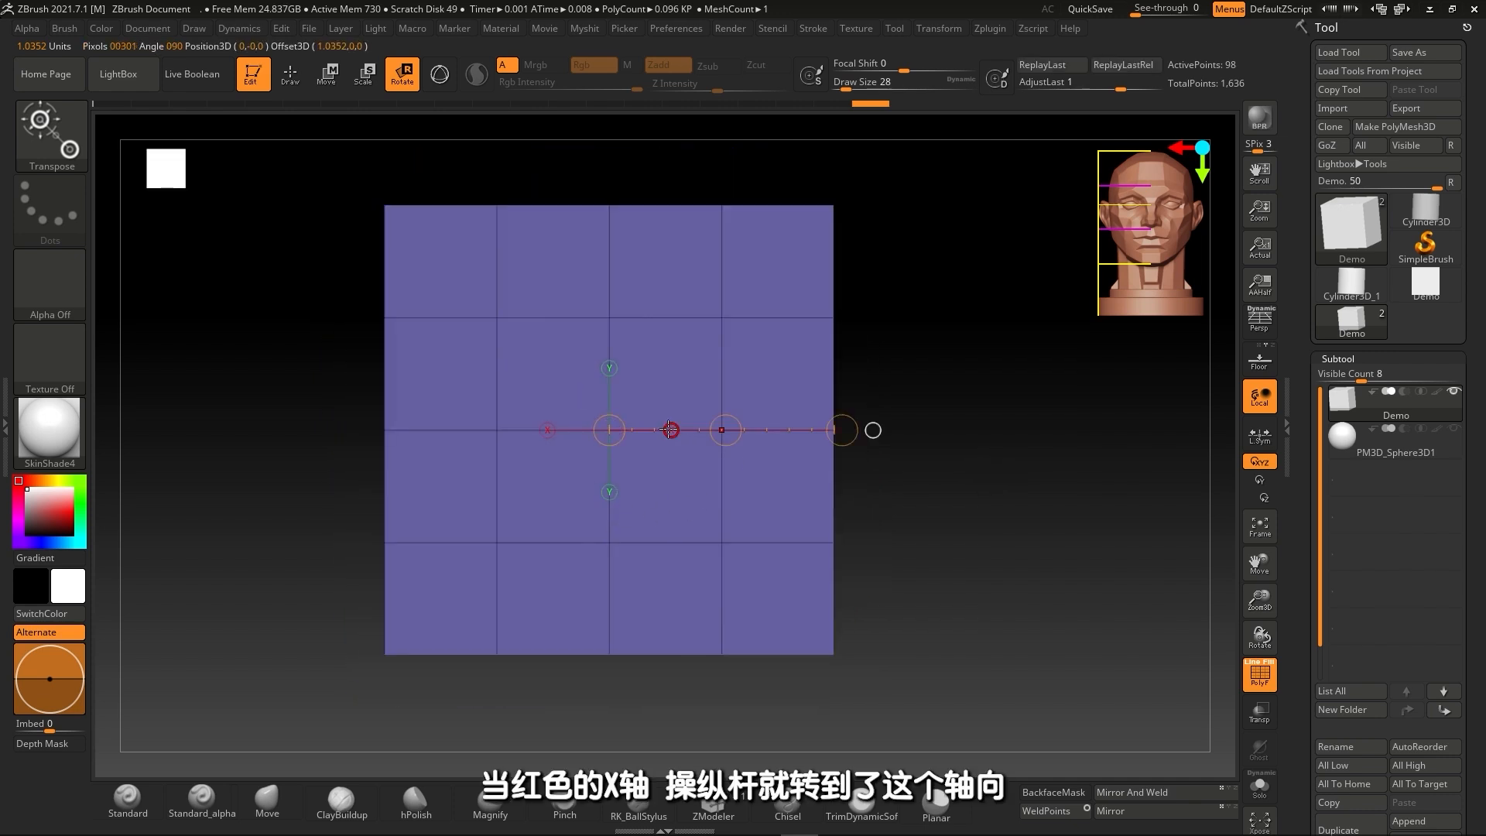
left_click(610, 370)
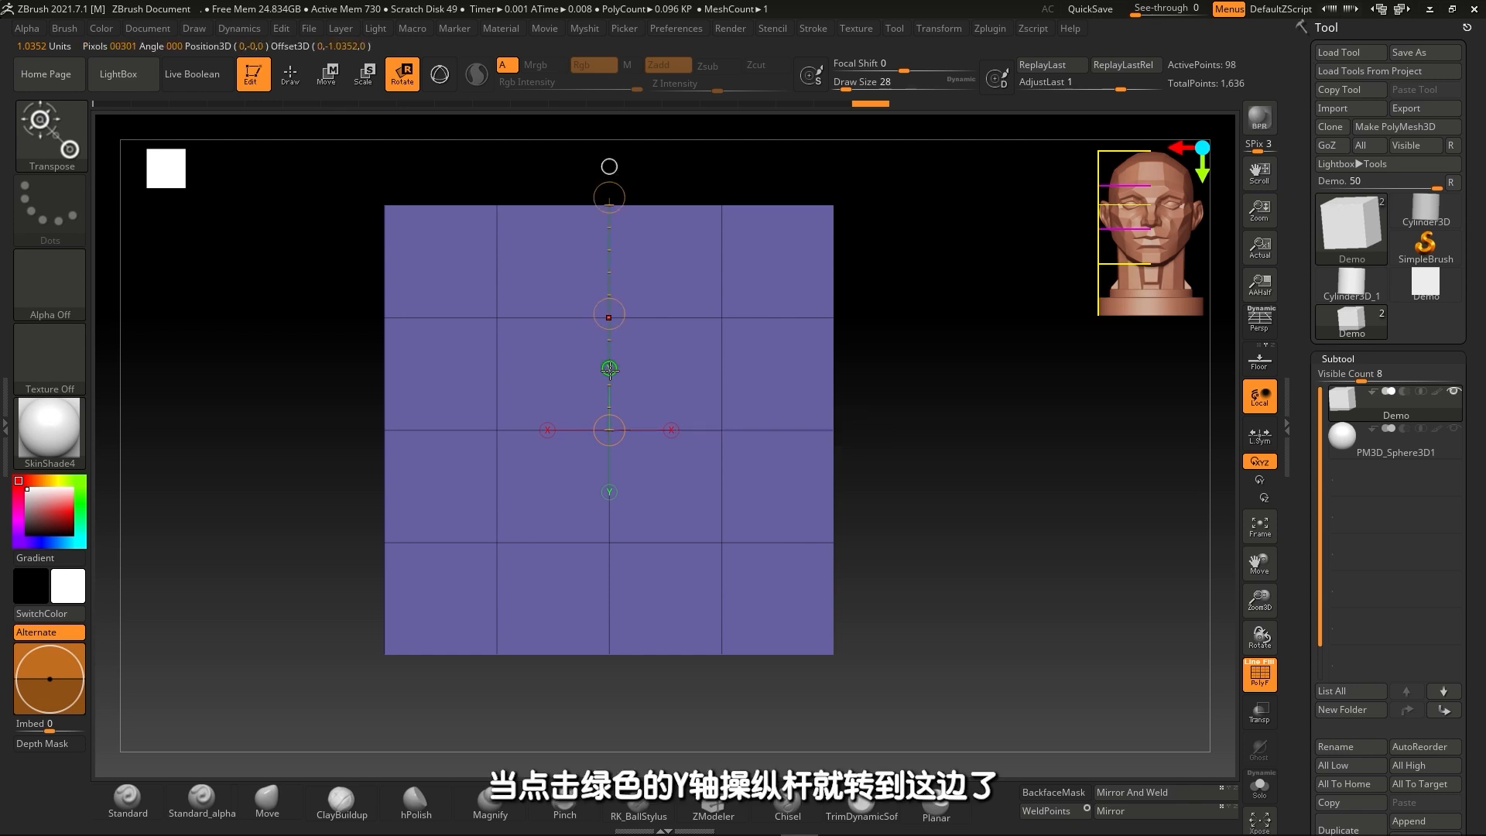
left_click_drag(952, 436, 948, 464)
left_click(606, 193)
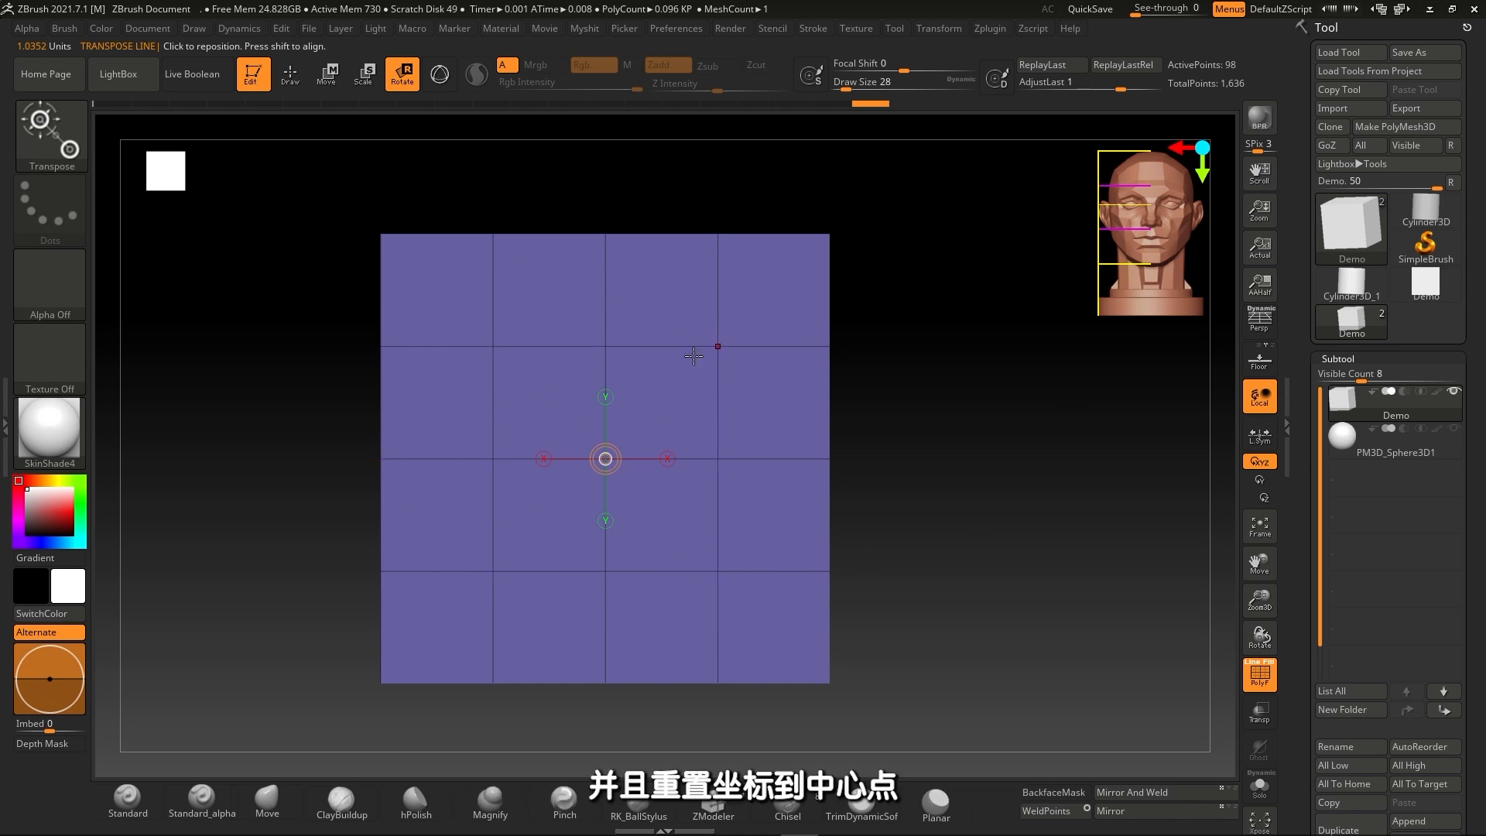
Lay the Transpose Line diagonally from the front face's lower-left corner to its upper-right corner, and recentre it on the cube.
mouse_move(1044, 491)
left_mouse_down("alt")
mouse_move(1032, 457)
mouse_move(1029, 483)
left_mouse_up("alt")
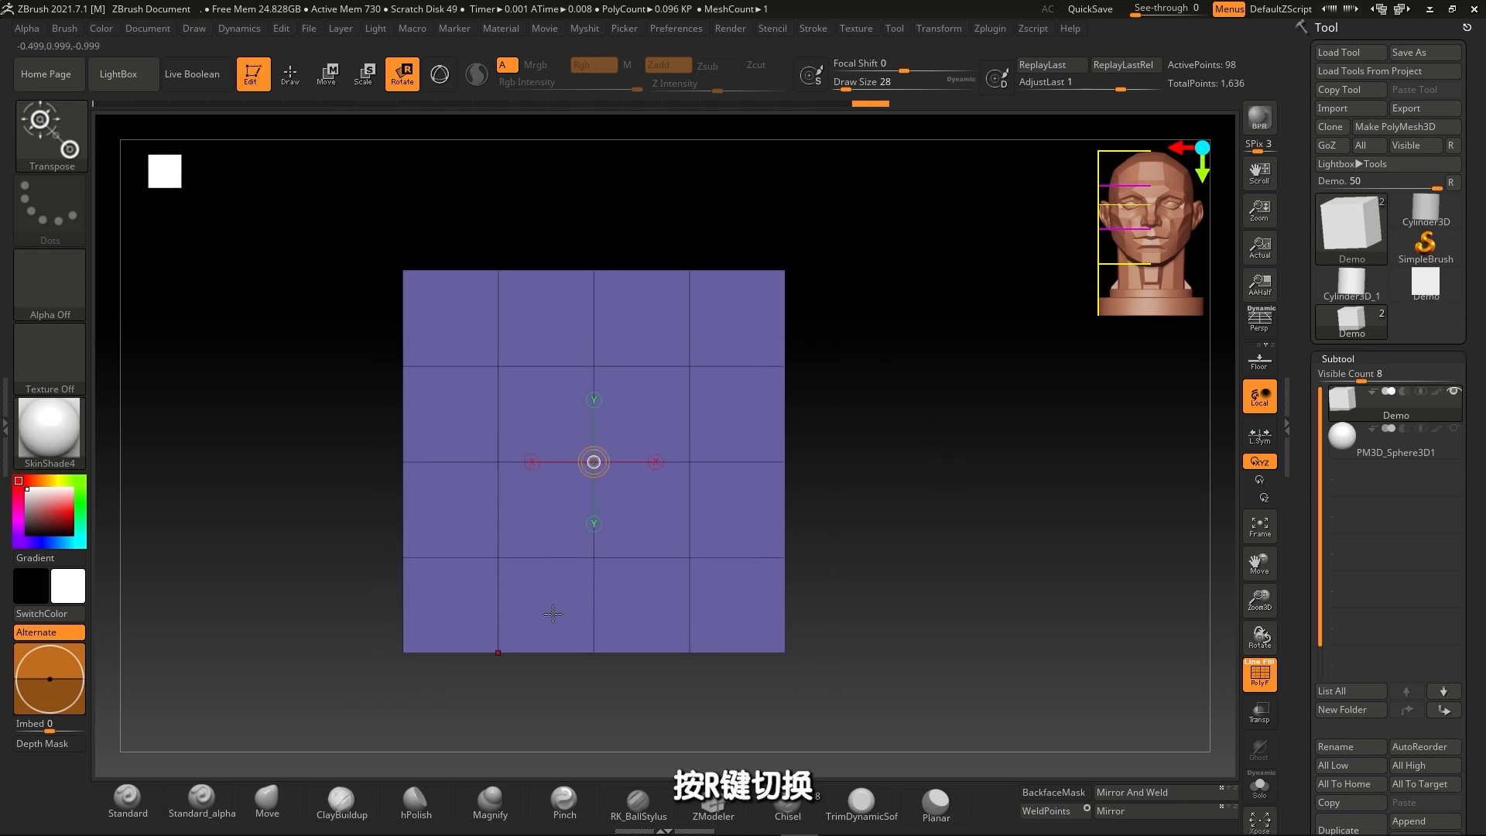
left_click_drag(406, 653, 785, 270)
left_click(808, 248)
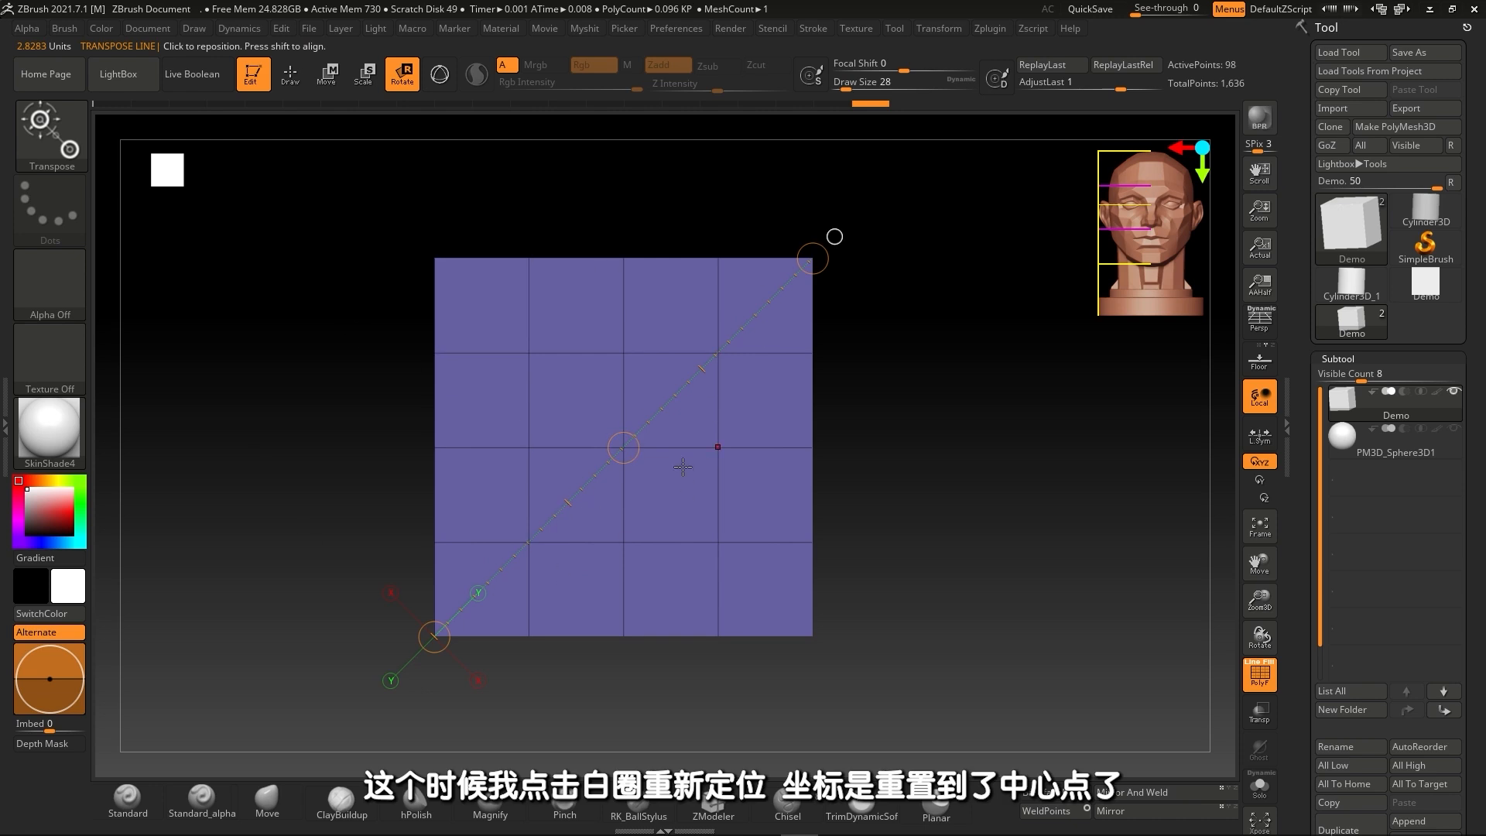
left_click(835, 237)
right_click_drag(1001, 402, 984, 404, "ctrl")
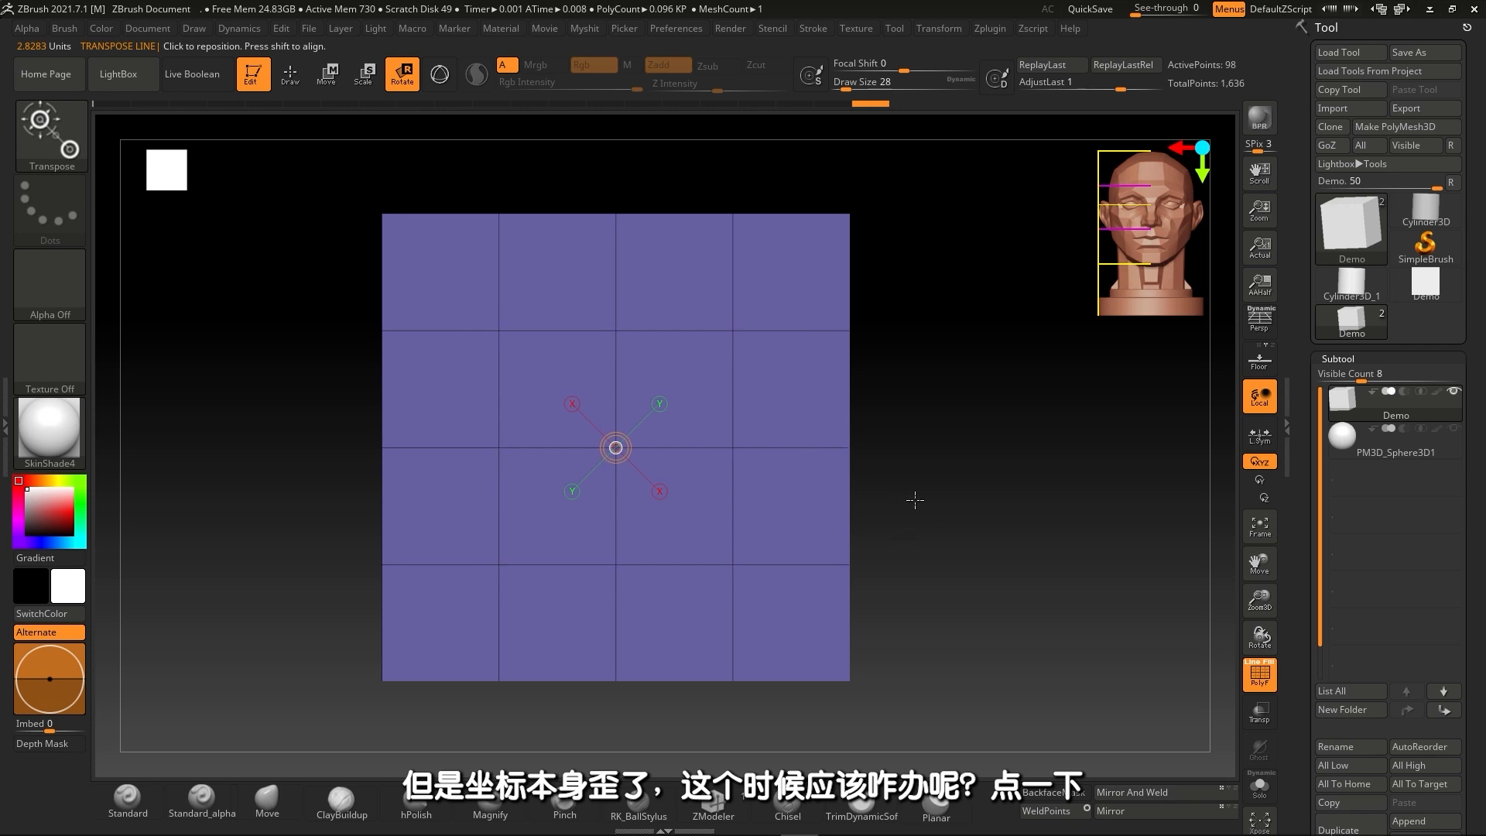
Reset the tilted axis orientation with the 3D gizmo and return to the Transpose Line.
key("y")
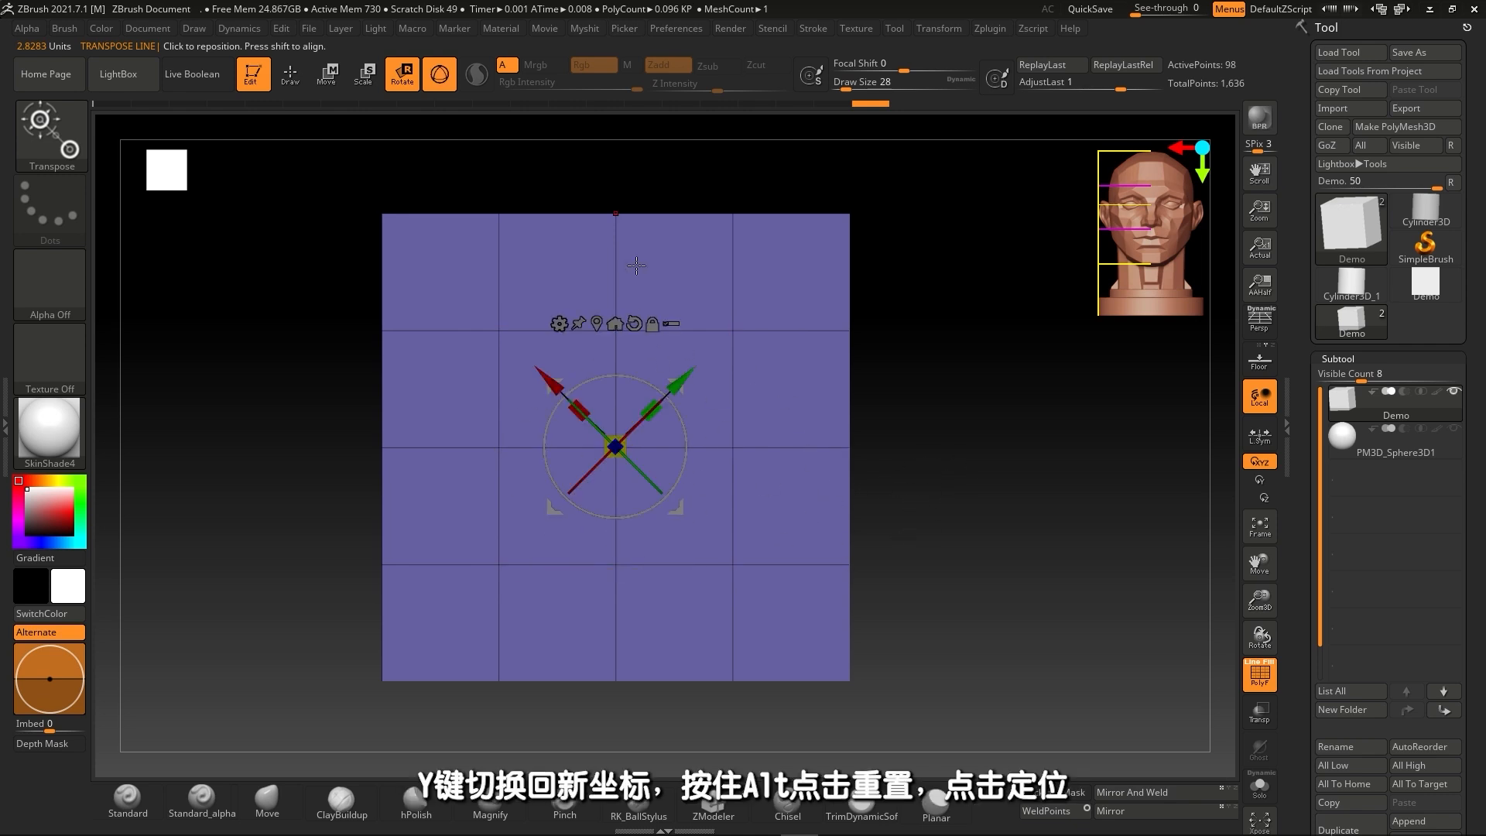
left_click(637, 326, "alt")
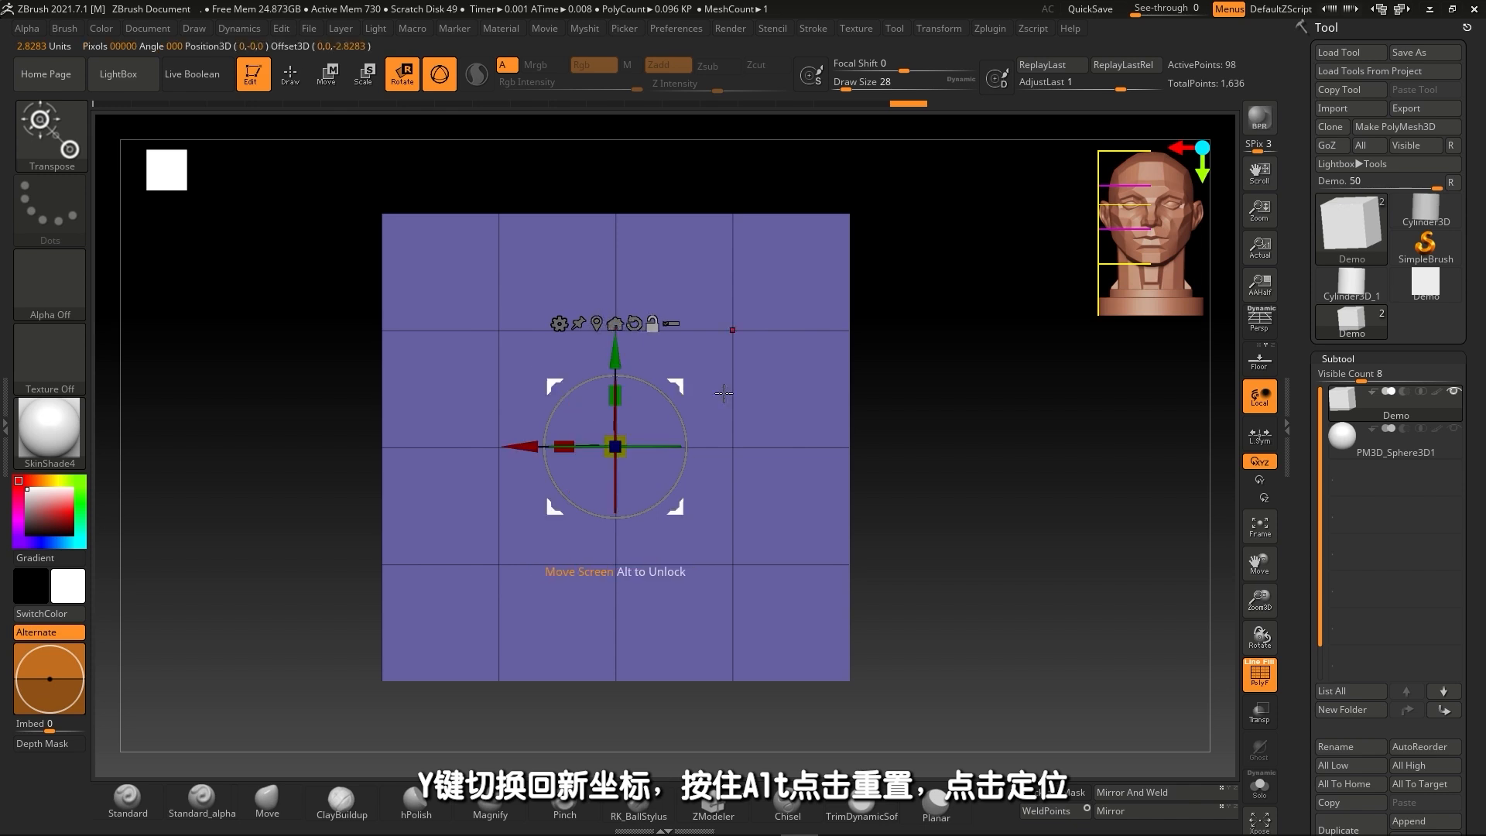
key("y")
mouse_move(930, 408)
left_mouse_down()
mouse_move(907, 408)
mouse_move(924, 435)
mouse_move(928, 420)
left_mouse_up()
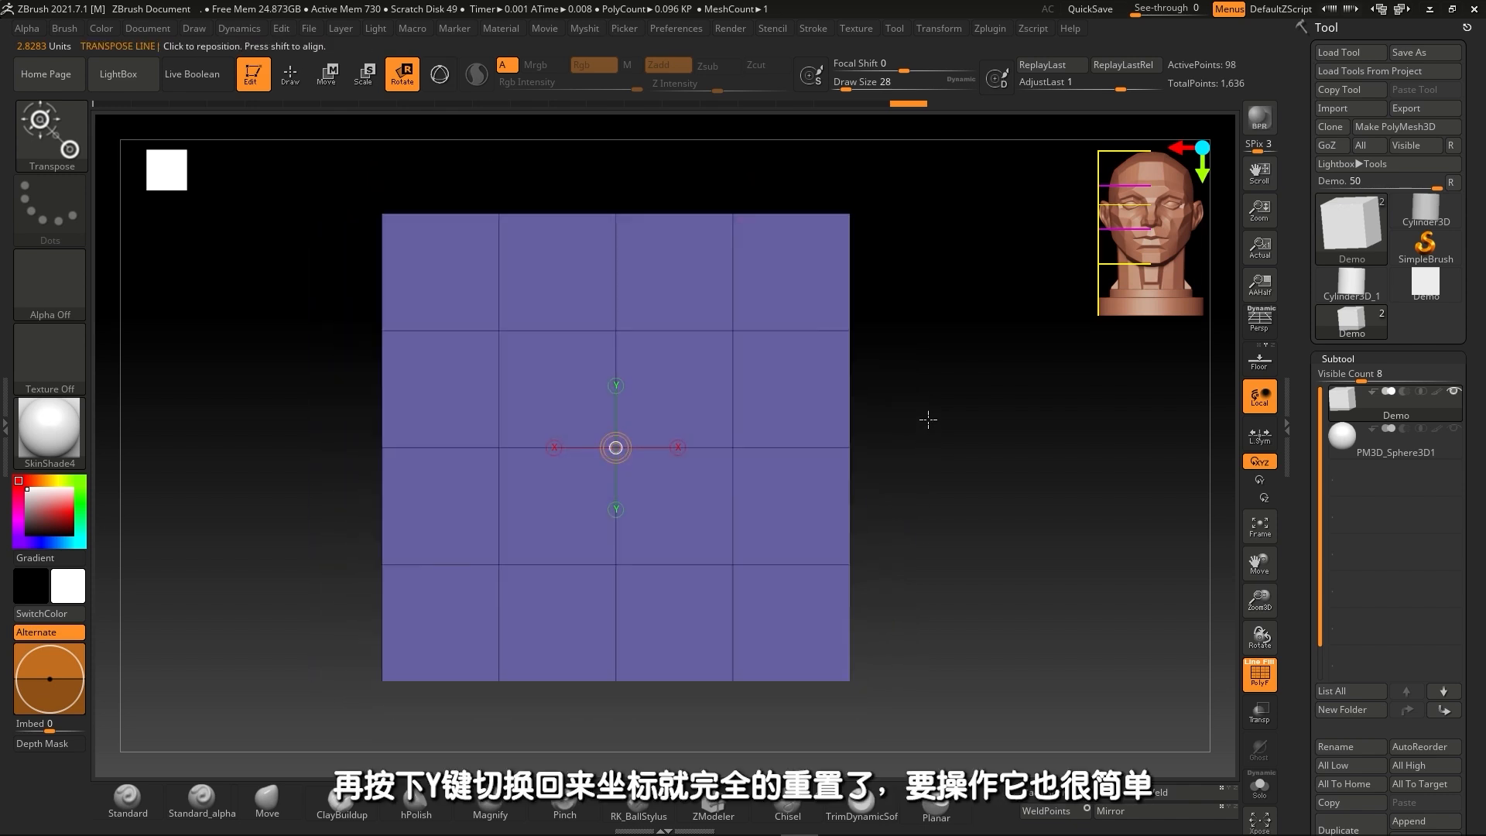
Stretch the Transpose Line along the X axis to about 1.444 units and move the whole line up and away from the cube's centre.
left_click(677, 448)
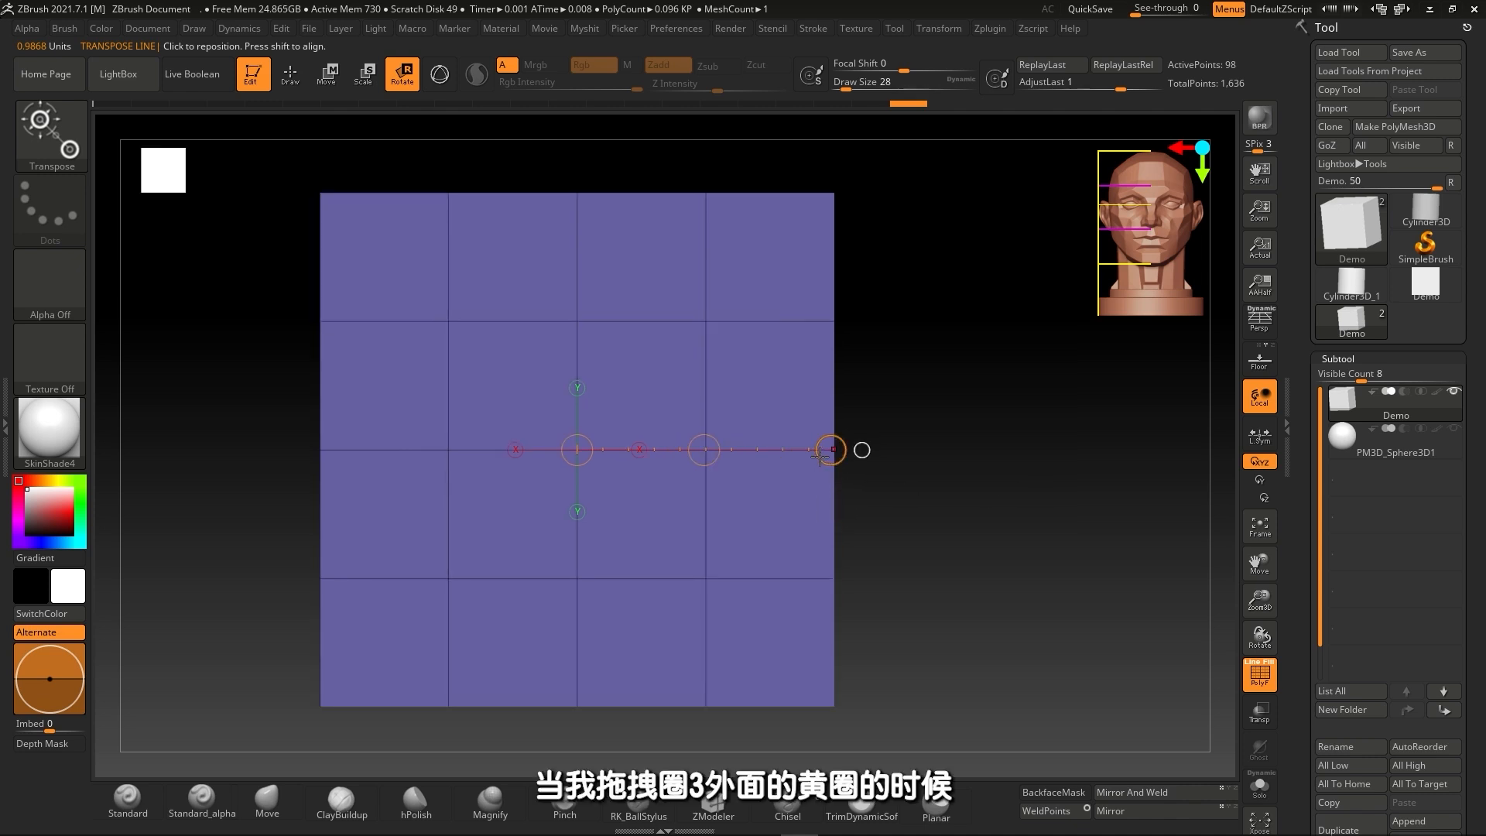
left_click_drag(820, 456, 872, 462)
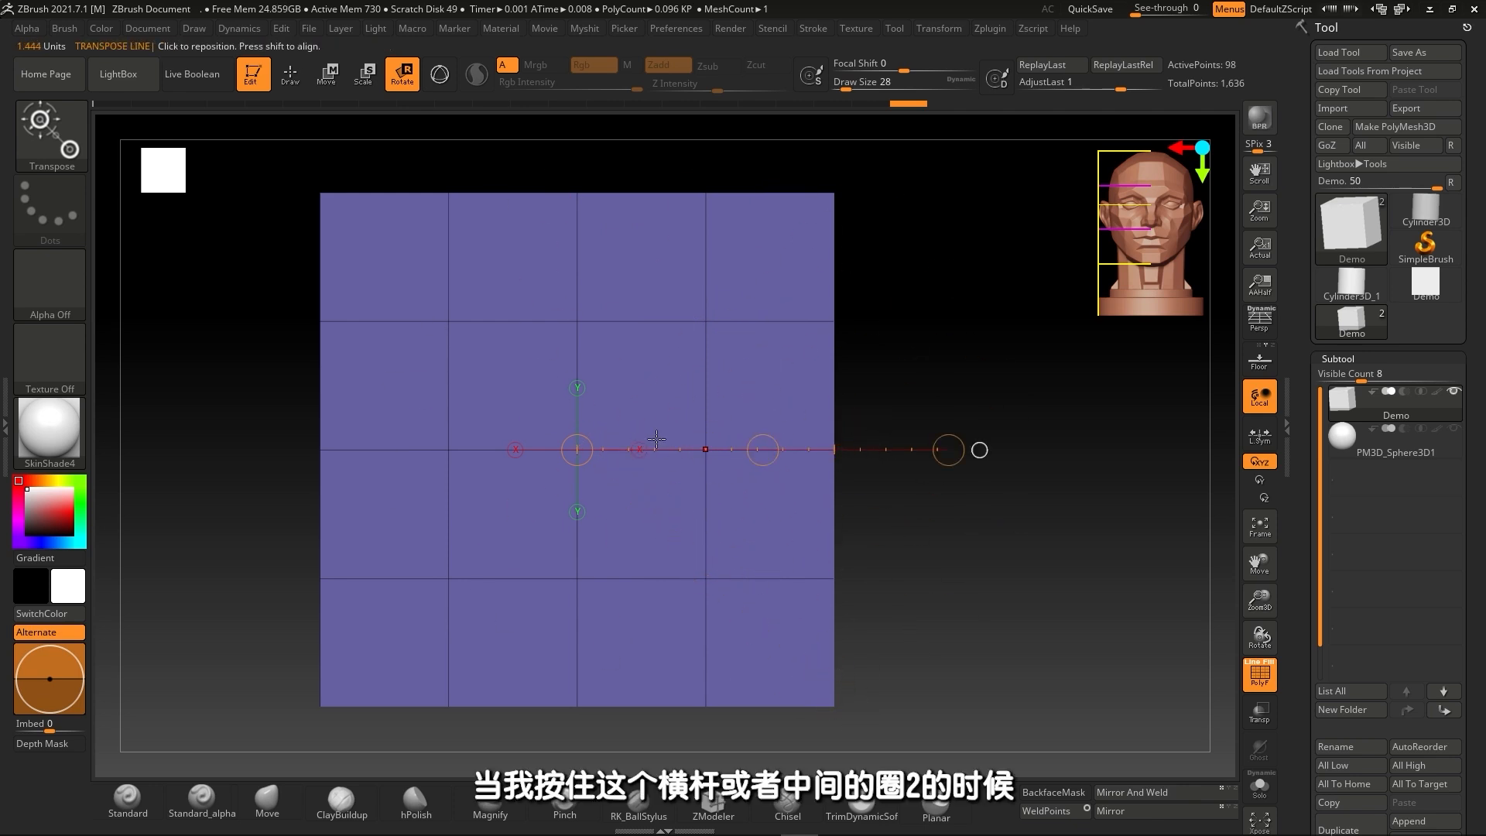
left_click_drag(960, 452, 1101, 335)
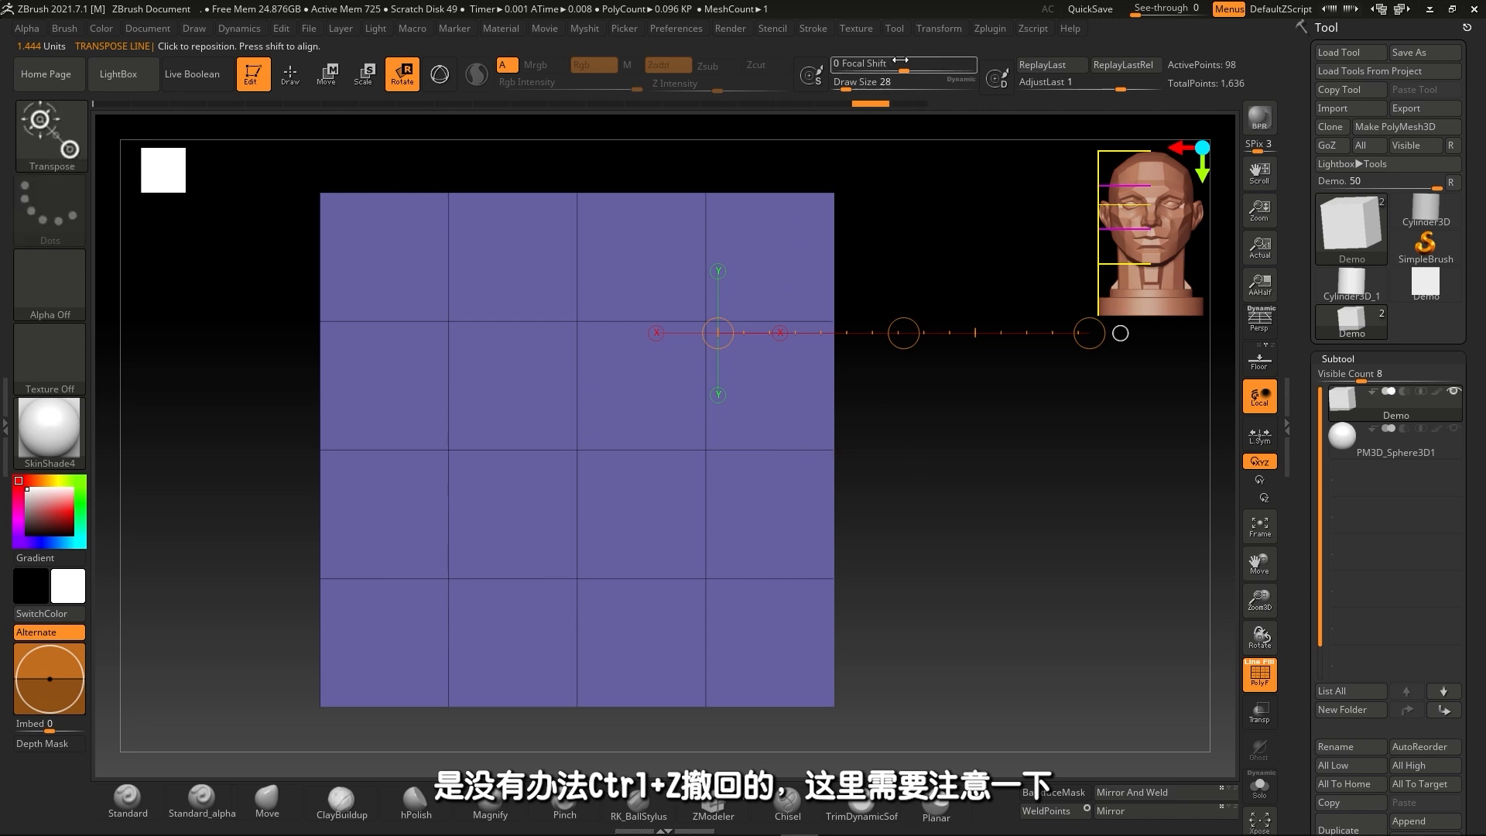
left_click(908, 103)
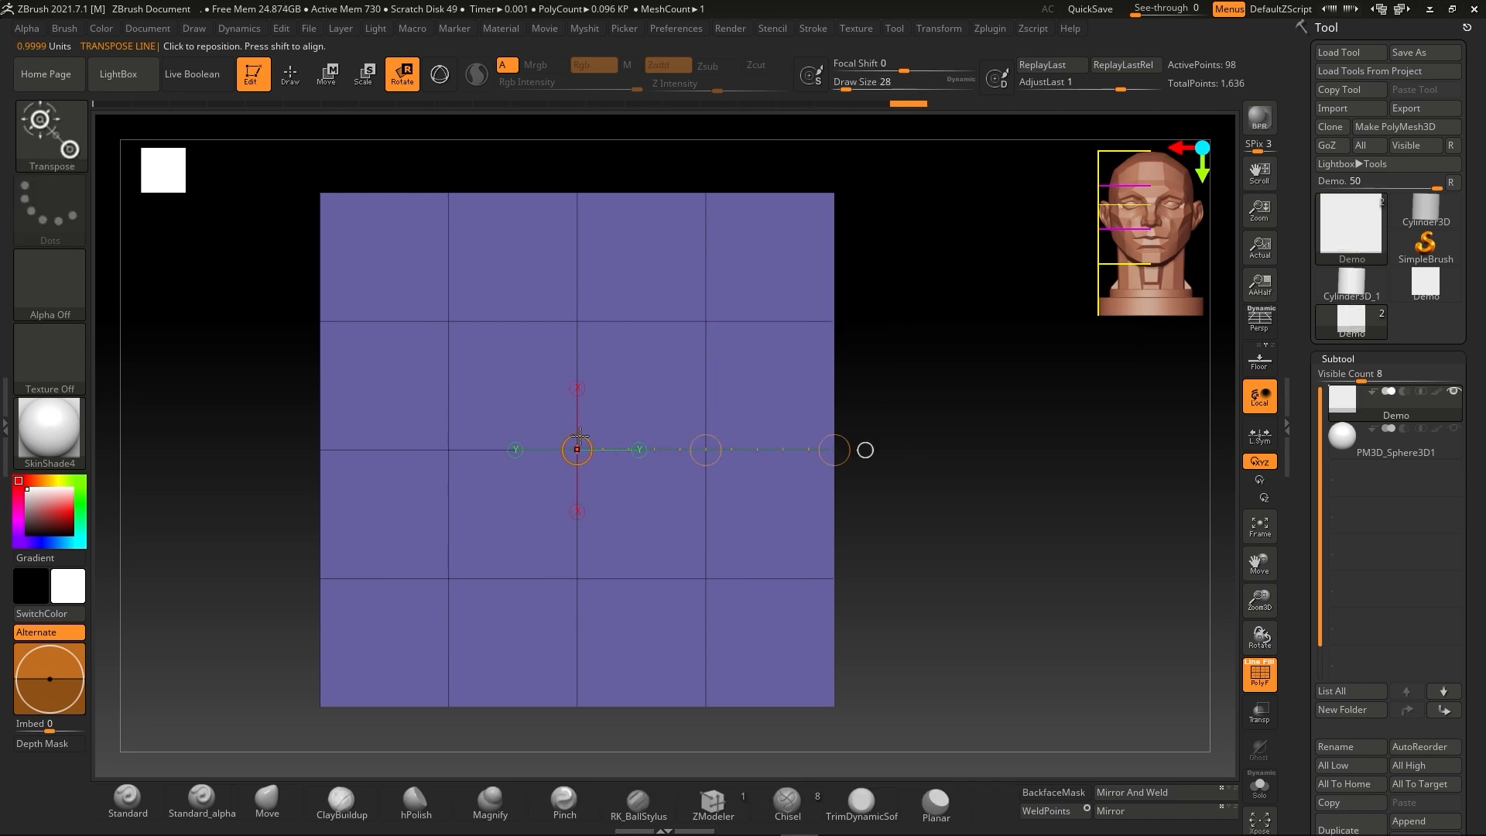
Swap the Transpose Line's origin to its opposite end and back using the outer rings of its end circles.
left_click(575, 438)
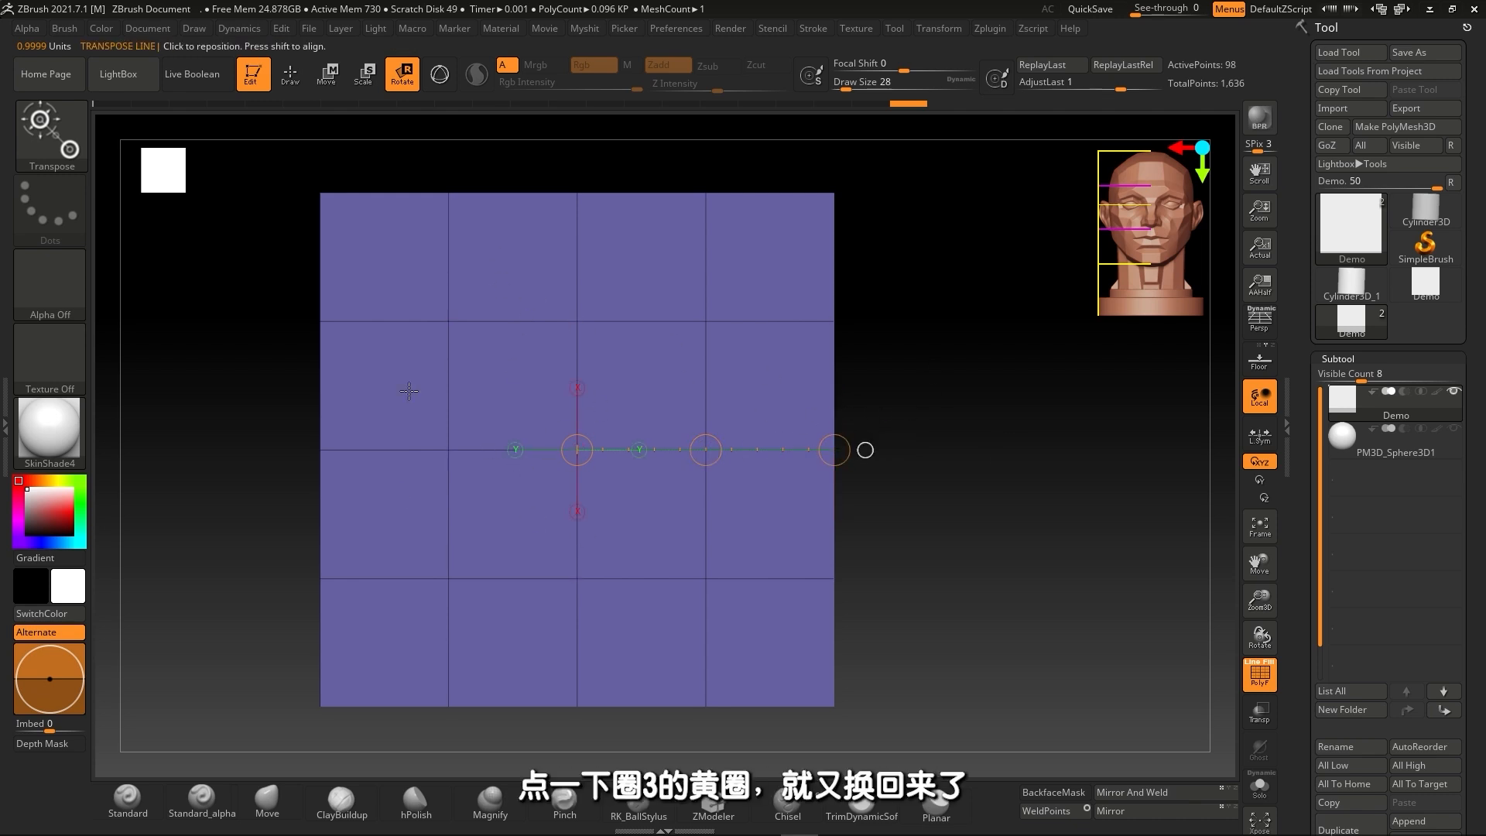
left_click(978, 438, "alt")
key("f")
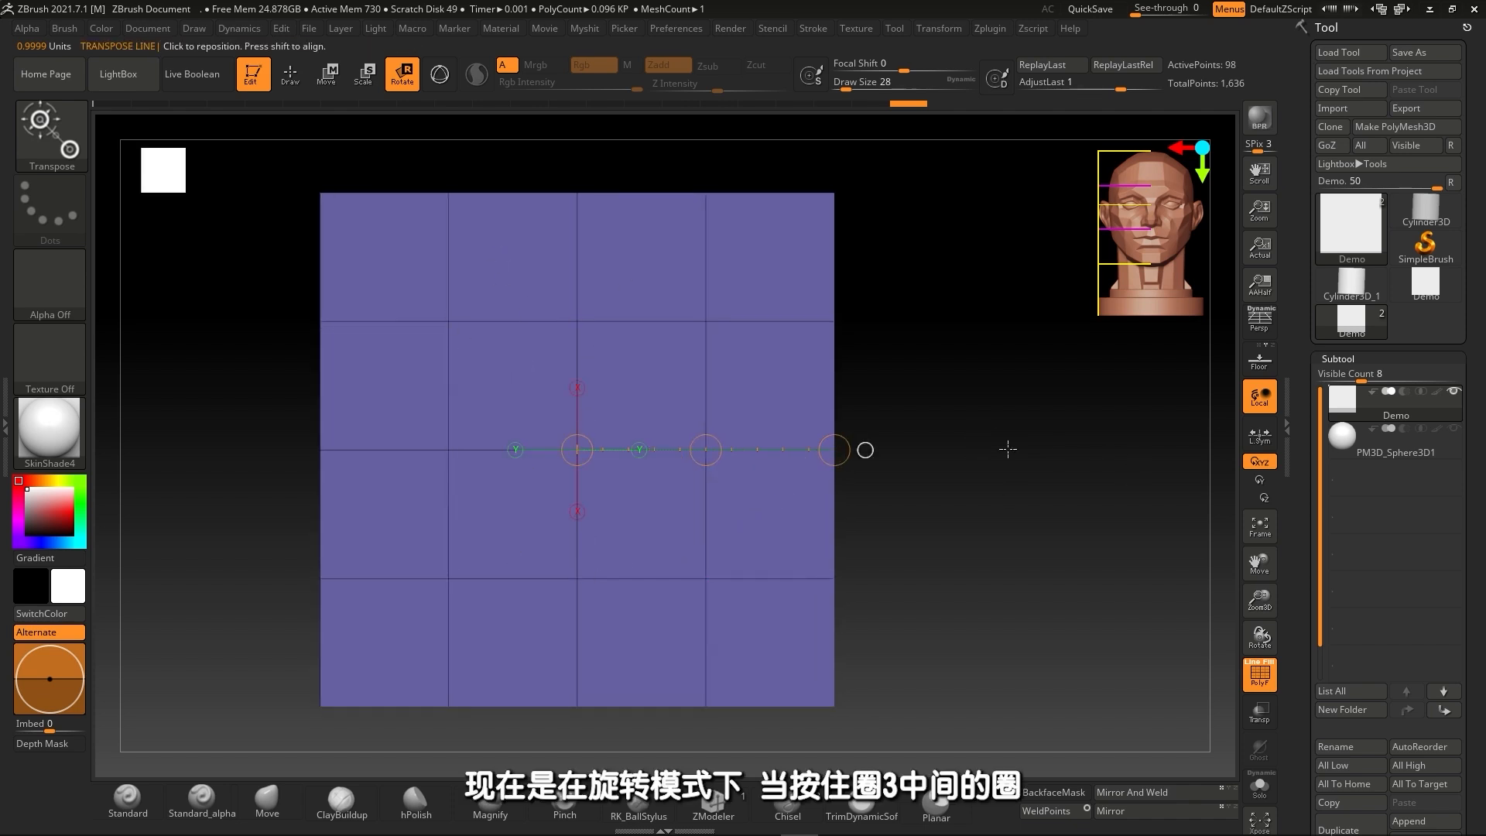
Try rotating the cube with the Transpose Line's far end circle and spinning it around the line with the middle circle.
left_click_drag(1008, 449, 944, 413, "alt")
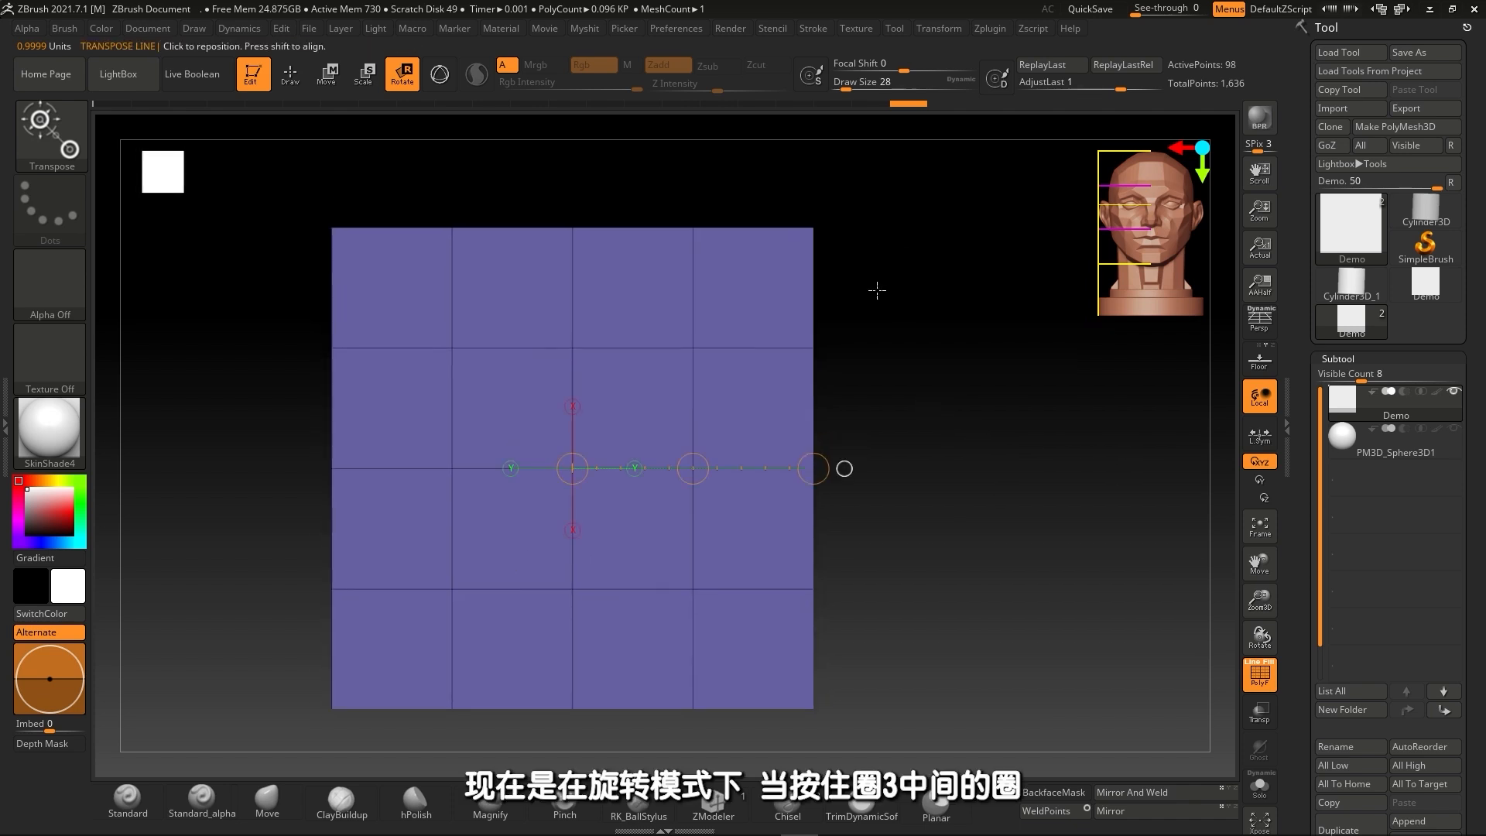
left_click_drag(813, 468, 828, 394)
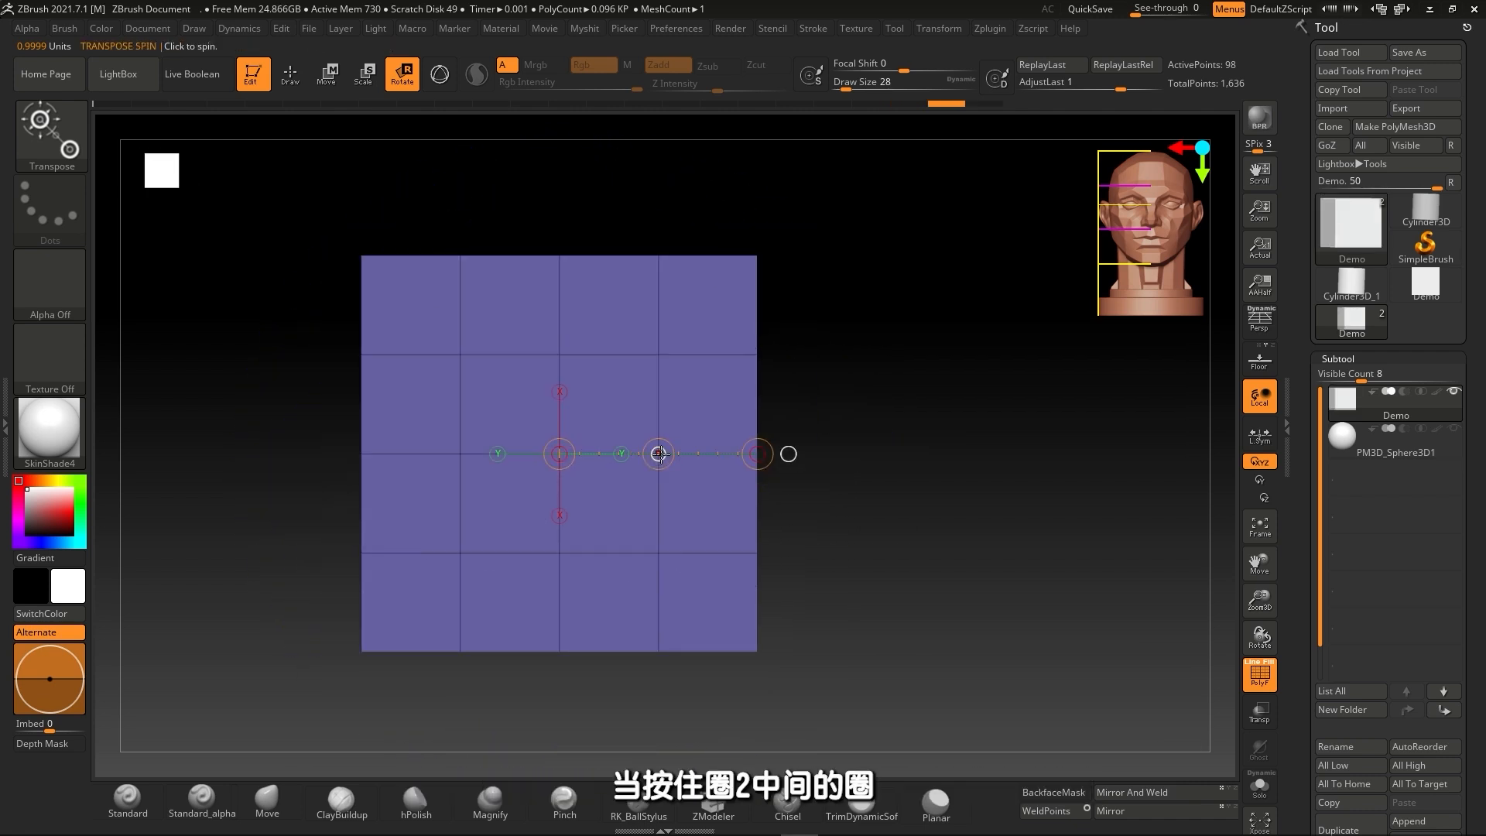
left_click_drag(659, 454, 852, 385)
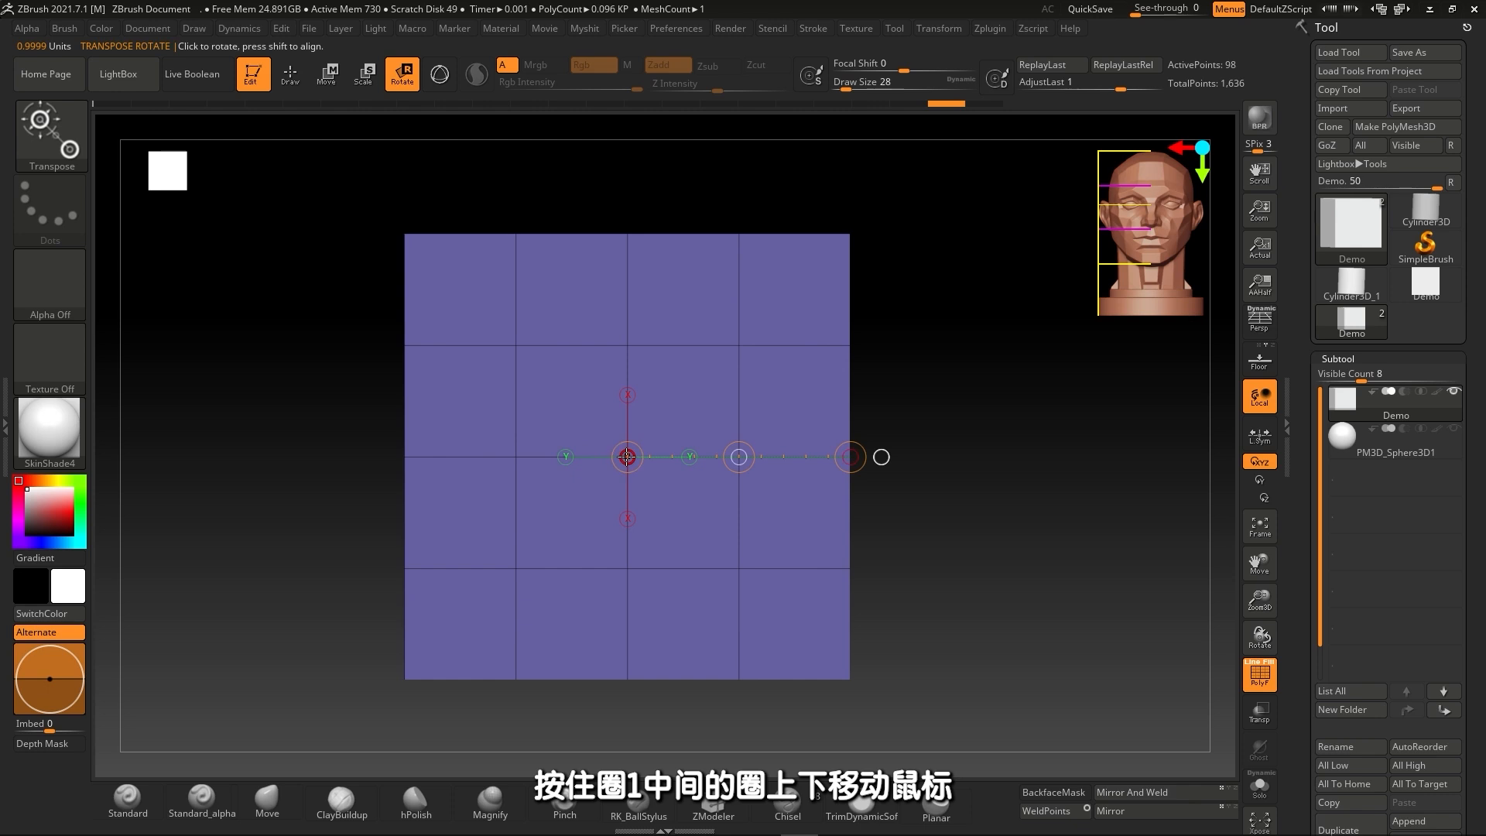
Try rotating the cube around the far end of the Transpose Line, undo the rotation, and swap the line's origin back.
left_click_drag(612, 457, 619, 496)
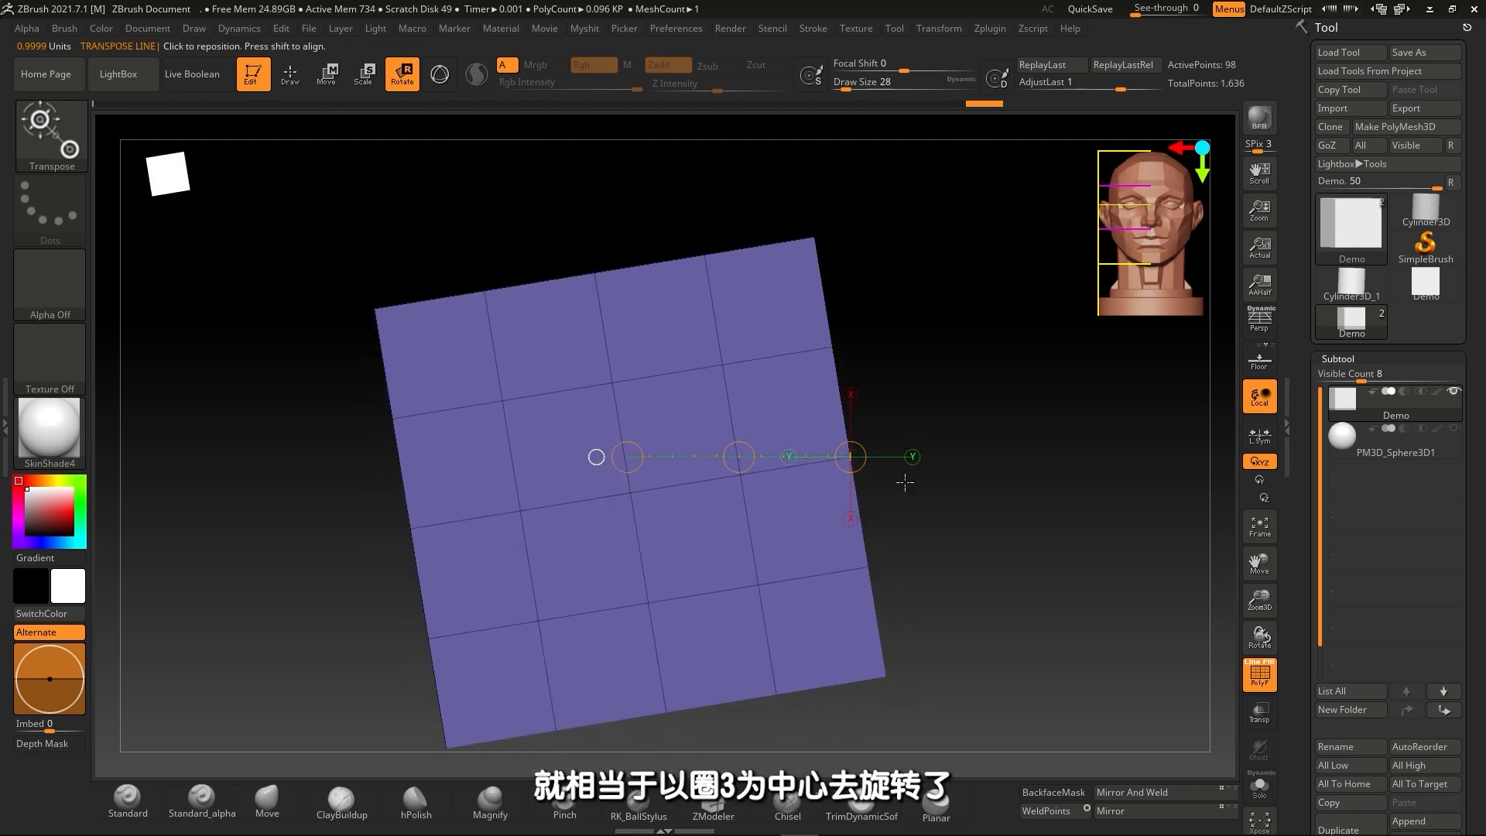
key("ctrl+z")
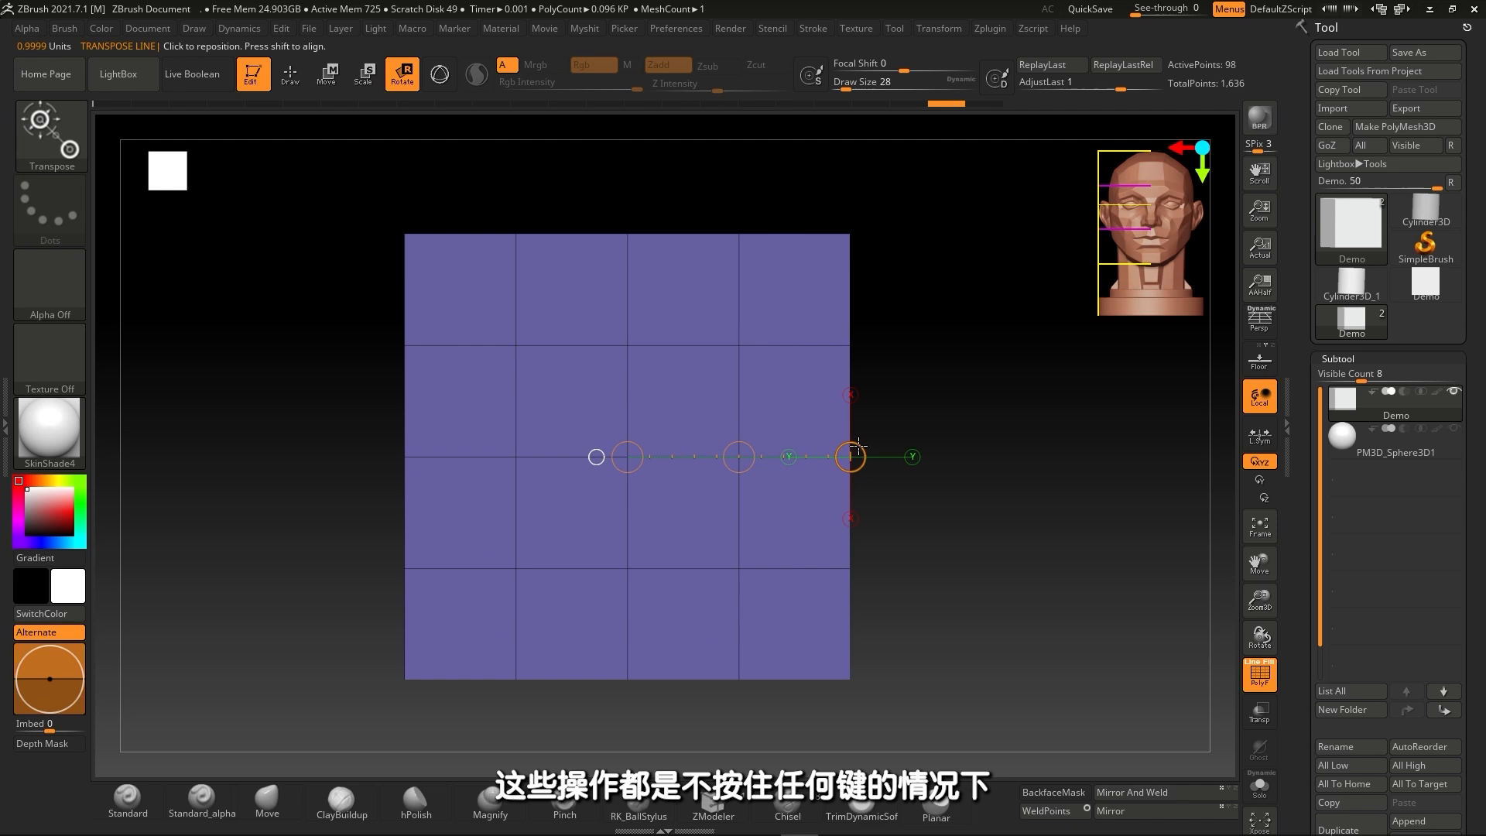
left_click(858, 445)
Try the alternate rotation of the cube from the Transpose Line's far end circle and undo it.
left_click_drag(991, 377, 955, 379, "alt")
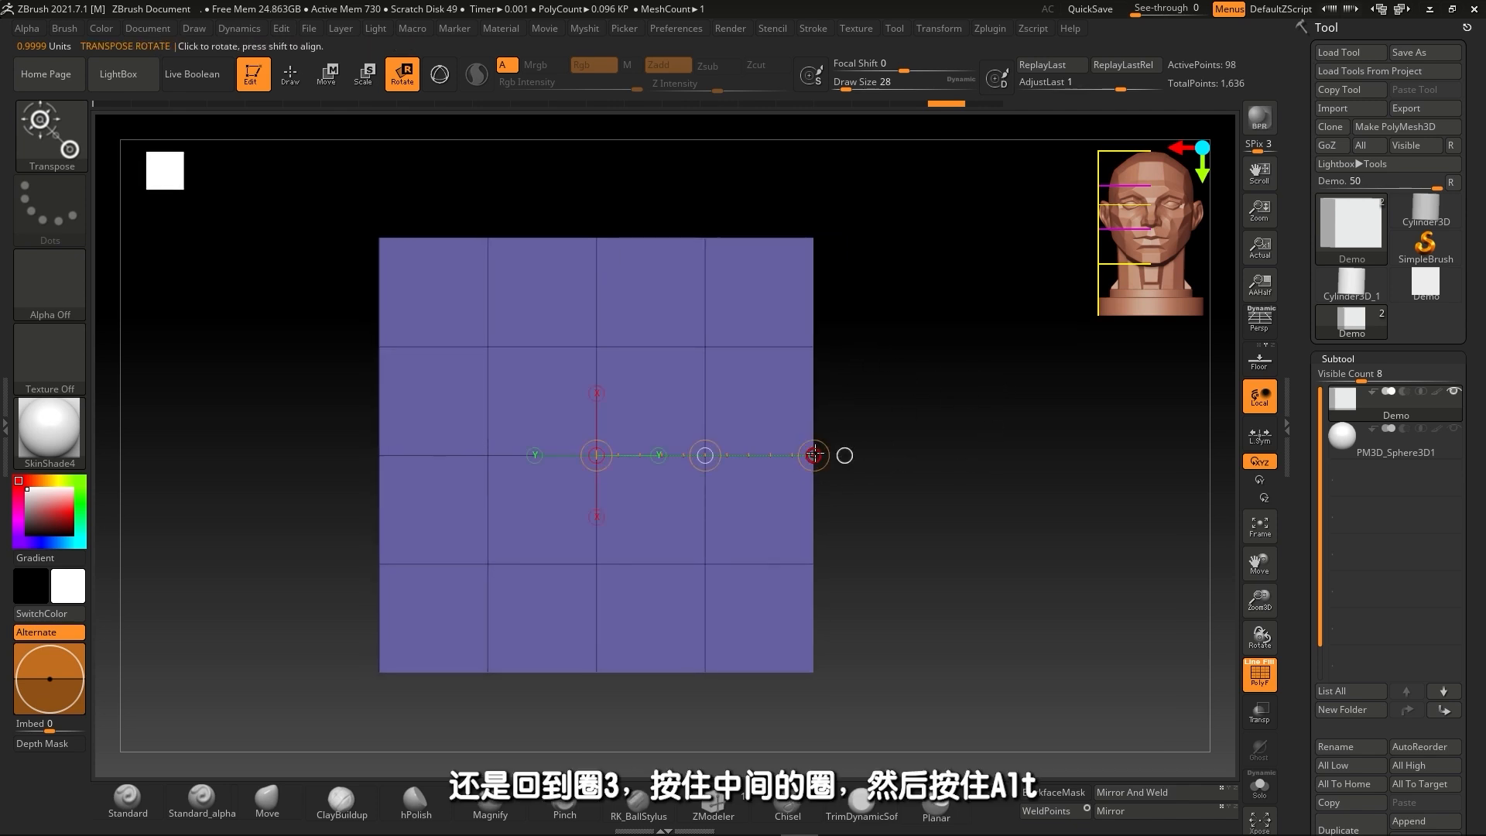
left_click_drag(815, 455, 891, 596)
key("ctrl+z")
Lay the Transpose Line about 2 units long across the front face's mid-height, try the alternate spin from its middle circle, and undo the spin.
left_click_drag(380, 455, 811, 456)
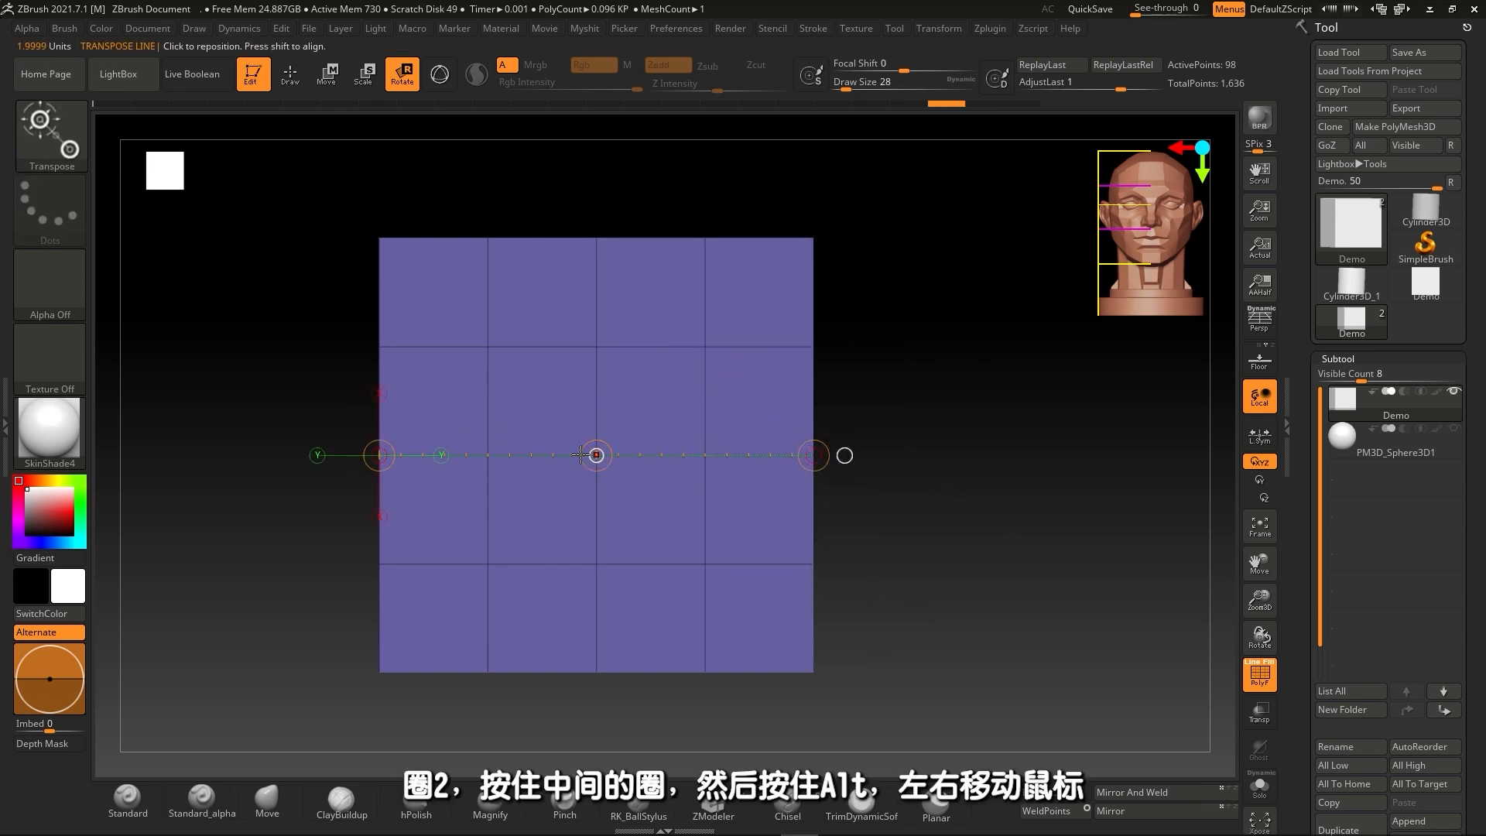
left_click_drag(596, 456, 936, 378, "alt")
key("ctrl+z")
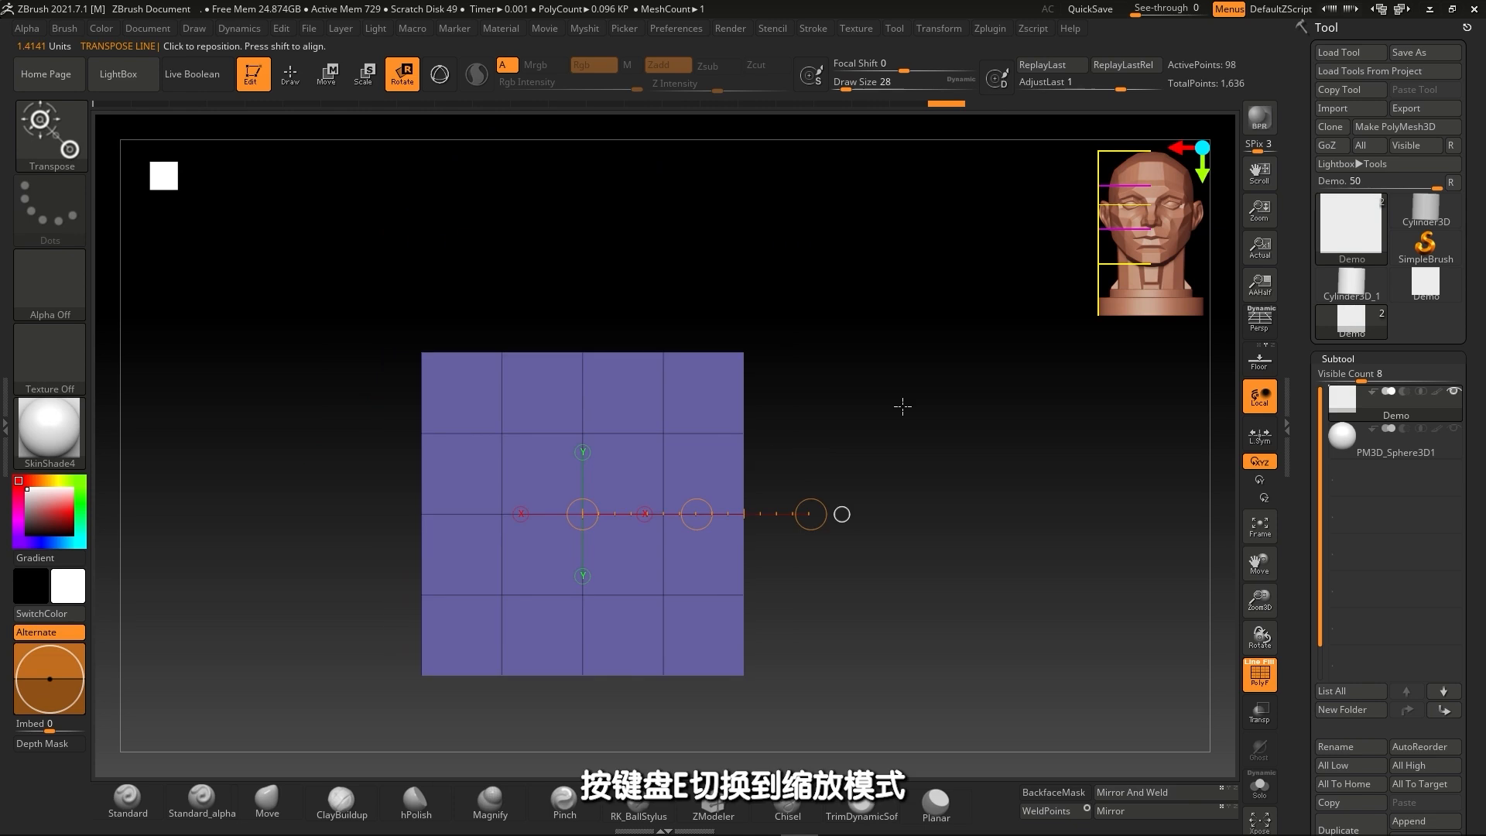
Switch to Scale mode, try scaling the cube from the Transpose Line's far end and middle circles, and undo the scaling.
key("e")
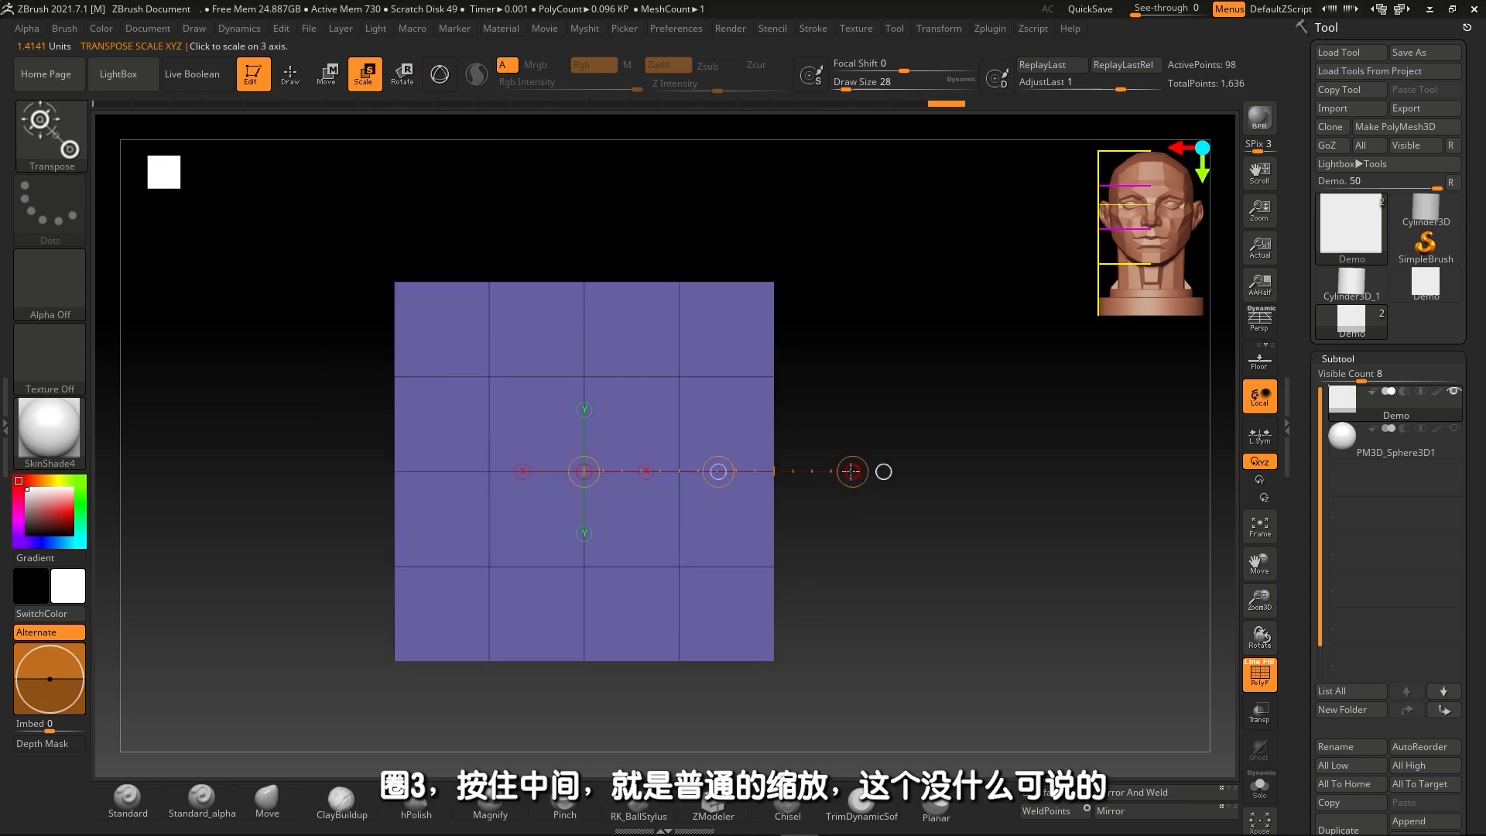
left_click_drag(852, 472, 704, 573)
mouse_move(709, 514)
left_mouse_down()
mouse_move(698, 531)
mouse_move(712, 508)
left_mouse_up()
left_click_drag(907, 411, 876, 438)
left_click_drag(682, 473, 778, 452)
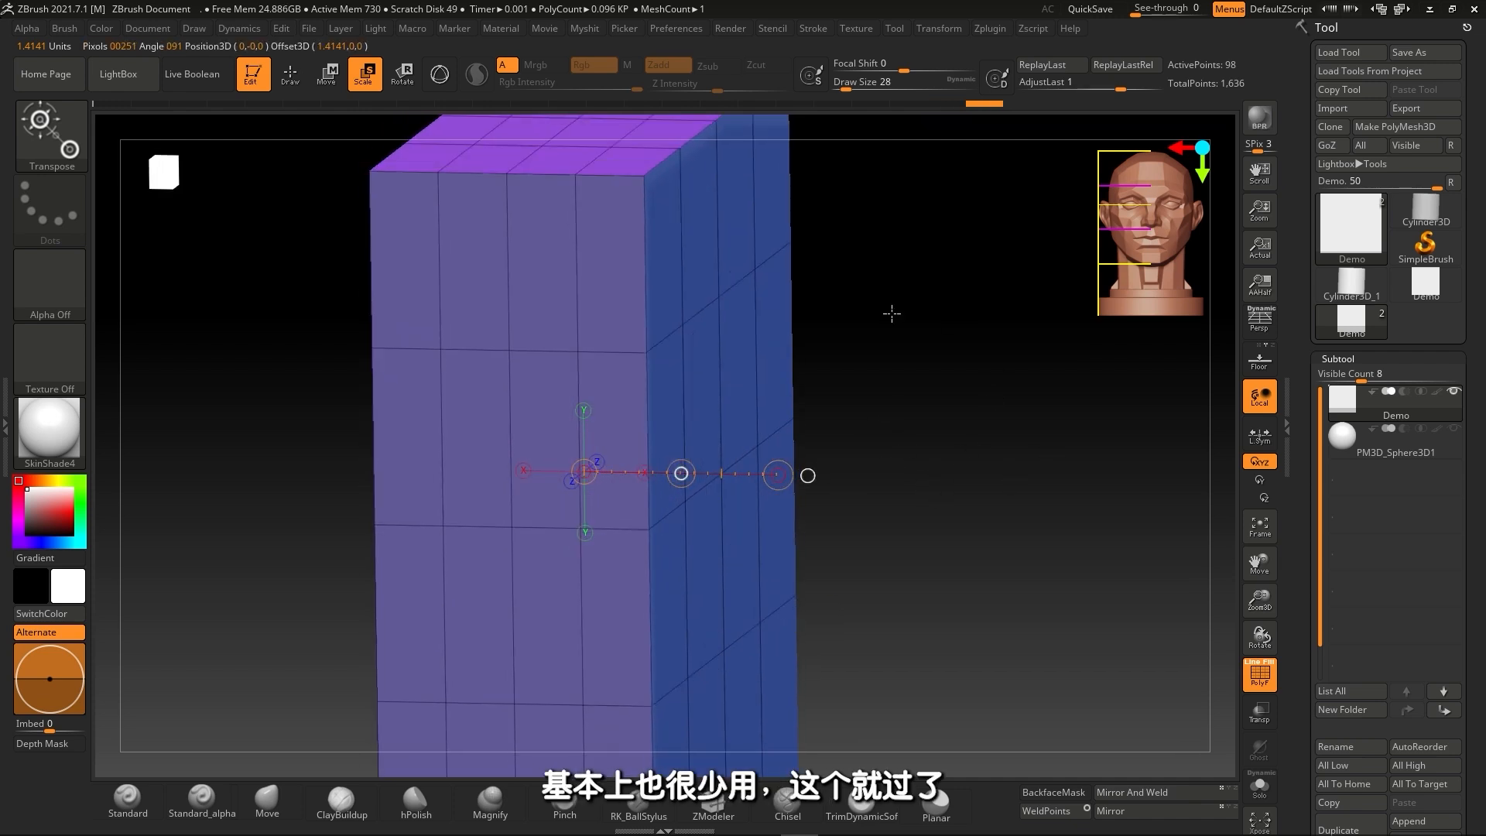
key("ctrl+z")
Try scaling the cube from the Transpose Line's origin circle and undo it.
left_click_drag(891, 527, 912, 498)
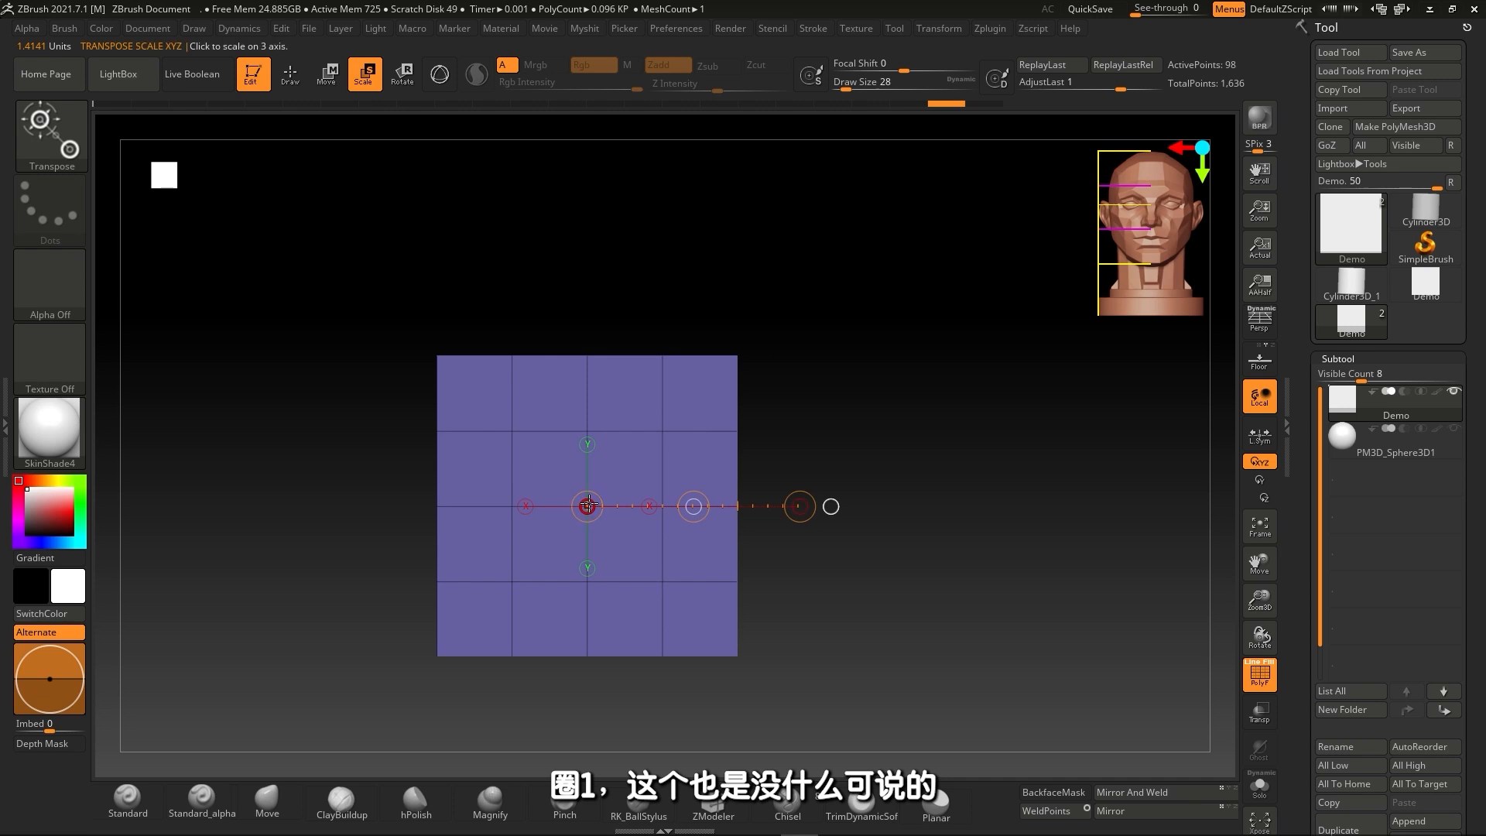
left_click_drag(588, 504, 488, 497)
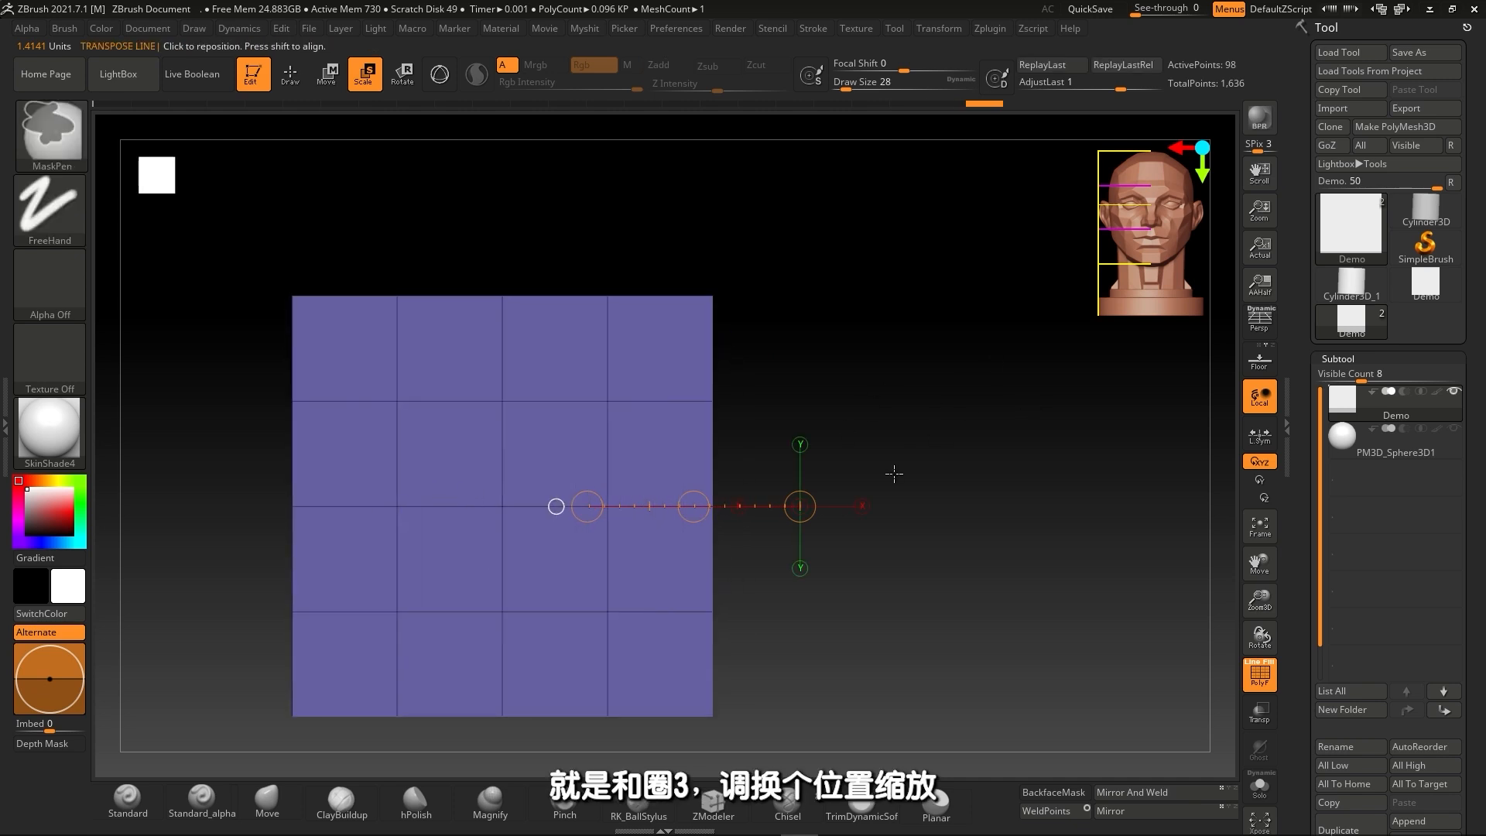
key("ctrl+z")
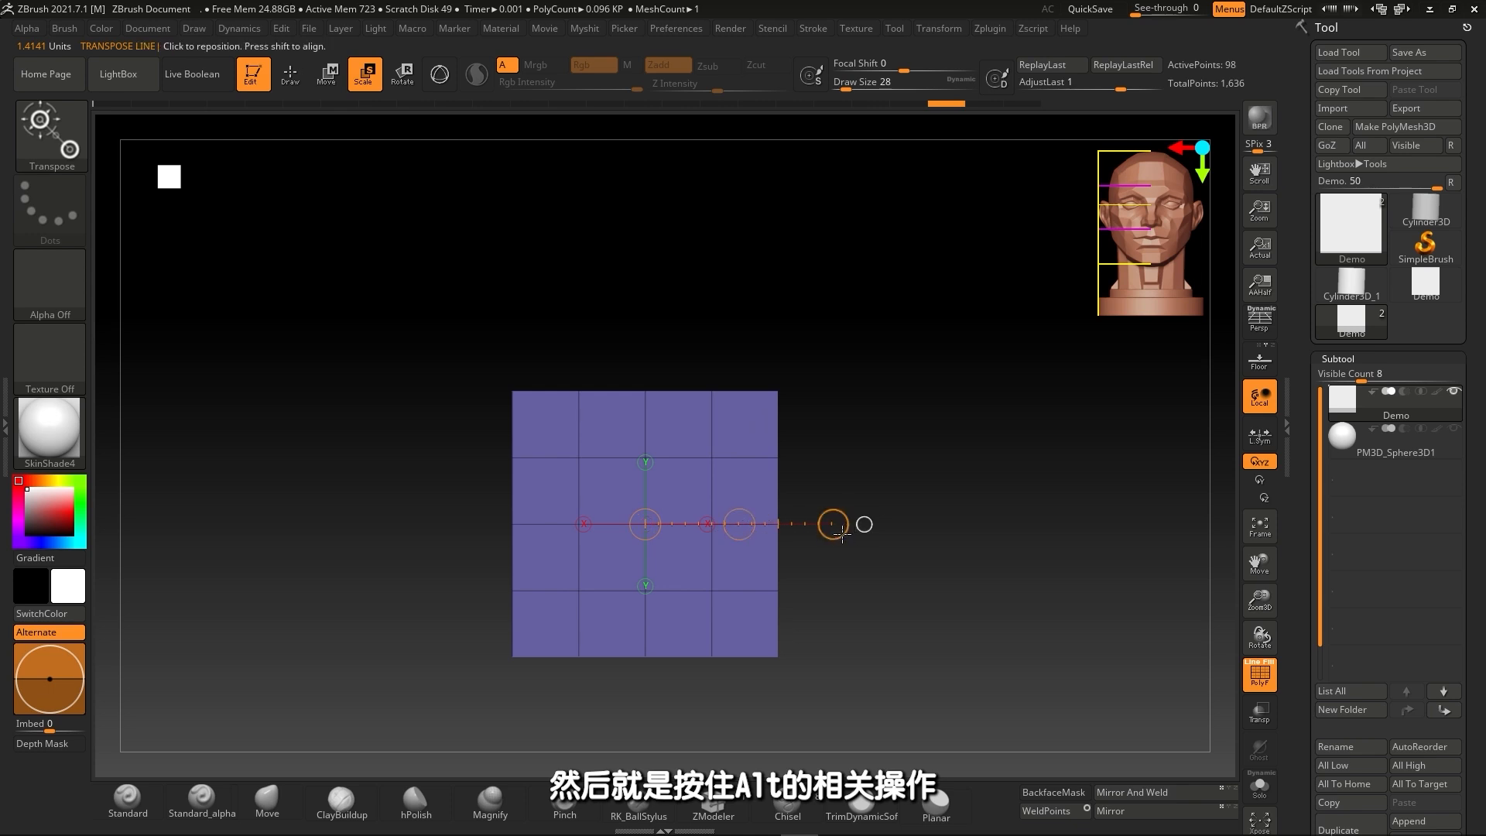
Shorten the Transpose Line to the cube's edge, about 0.99 units long, and try the alternate scaling from its far end and middle circles.
left_click_drag(842, 532, 776, 524)
left_click_drag(750, 506, 596, 507)
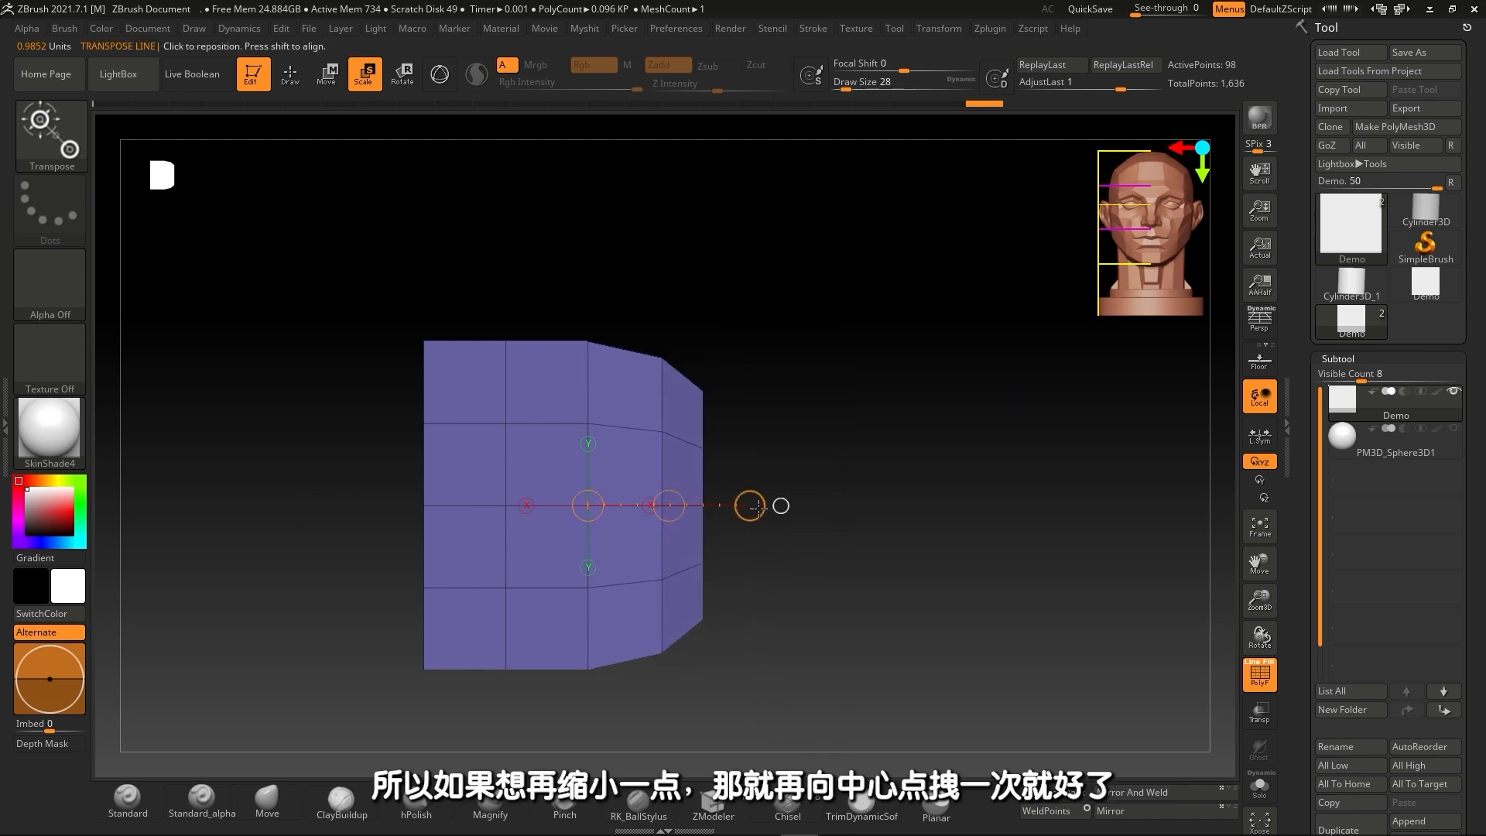
left_click_drag(750, 506, 659, 507)
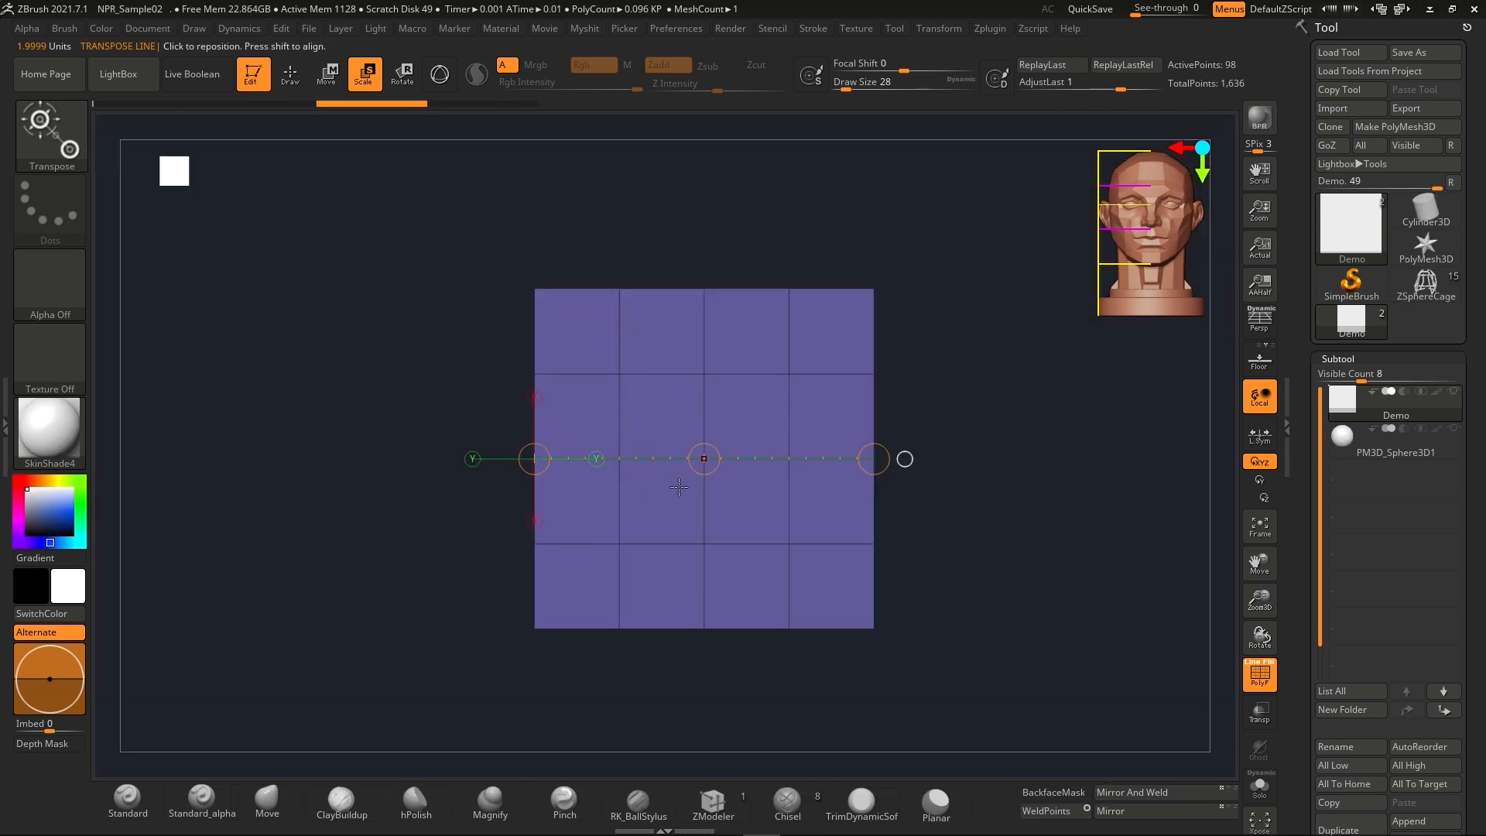
left_click_drag(704, 458, 582, 458, "alt")
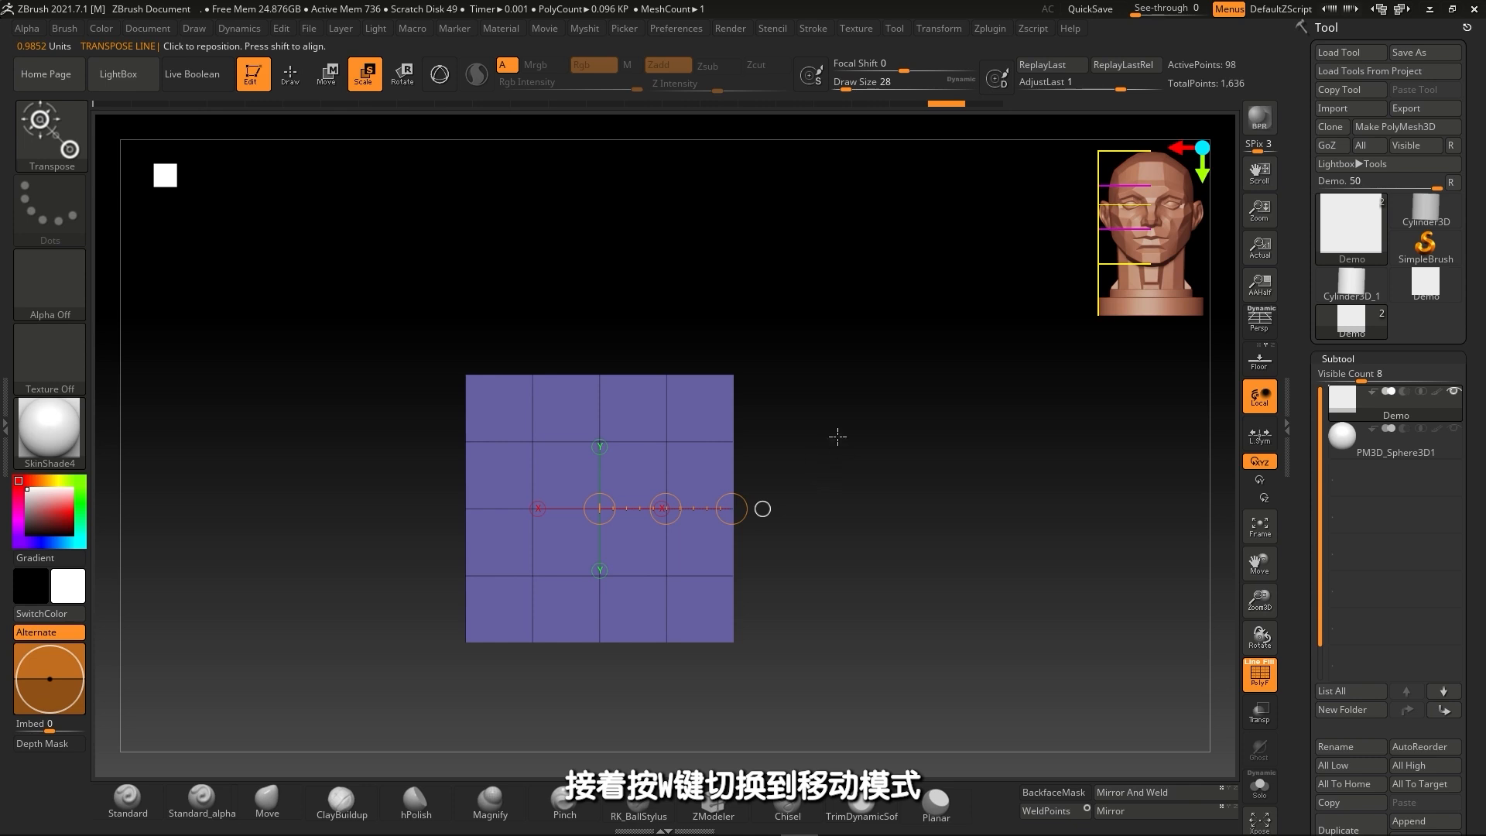
Switch to Move mode and try stretching the cube from the Transpose Line's far end circle, both freely and constrained.
key("w")
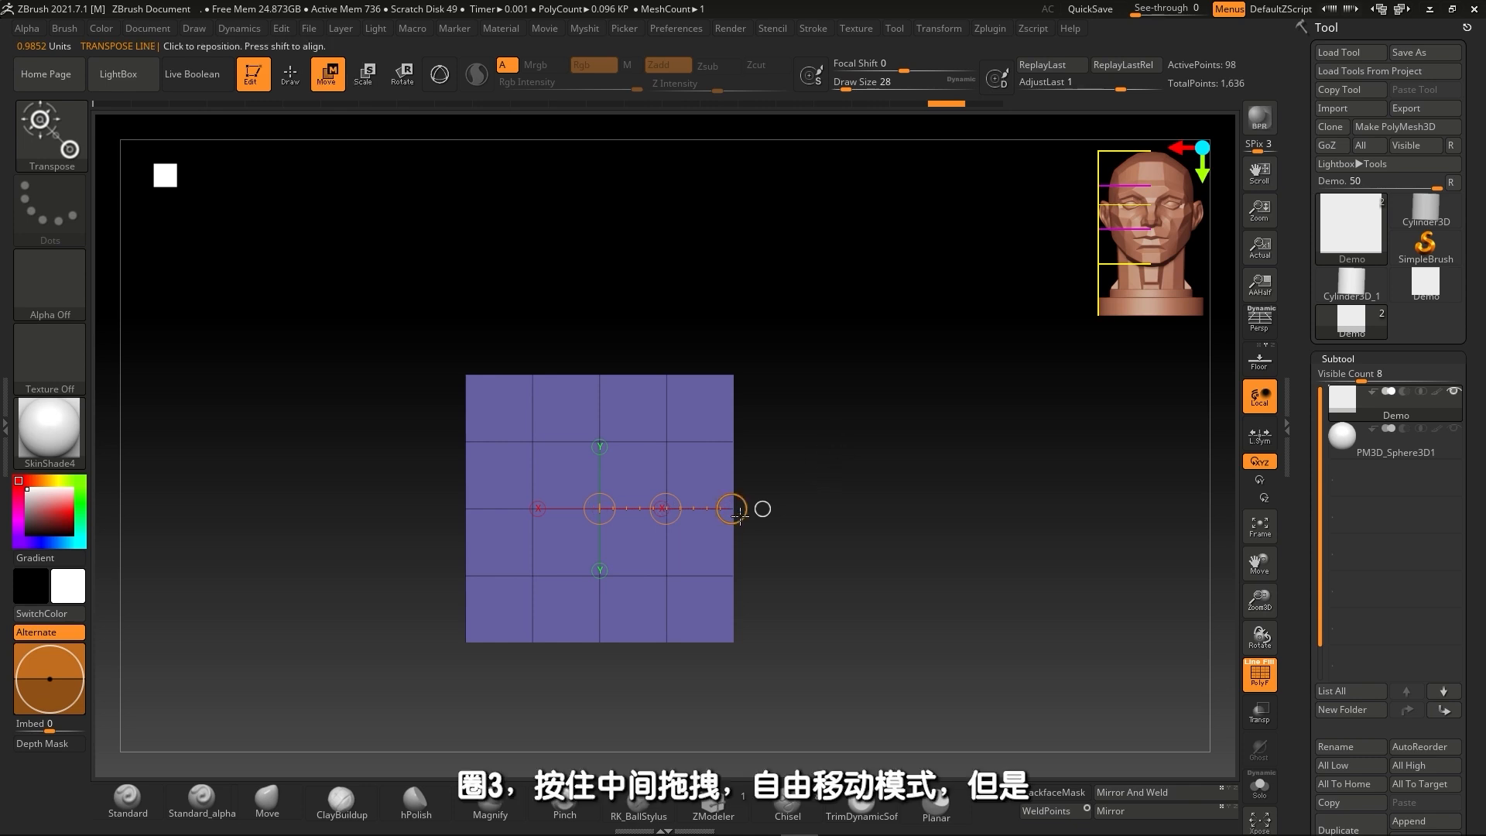
left_click_drag(732, 509, 956, 453)
key("ctrl+z")
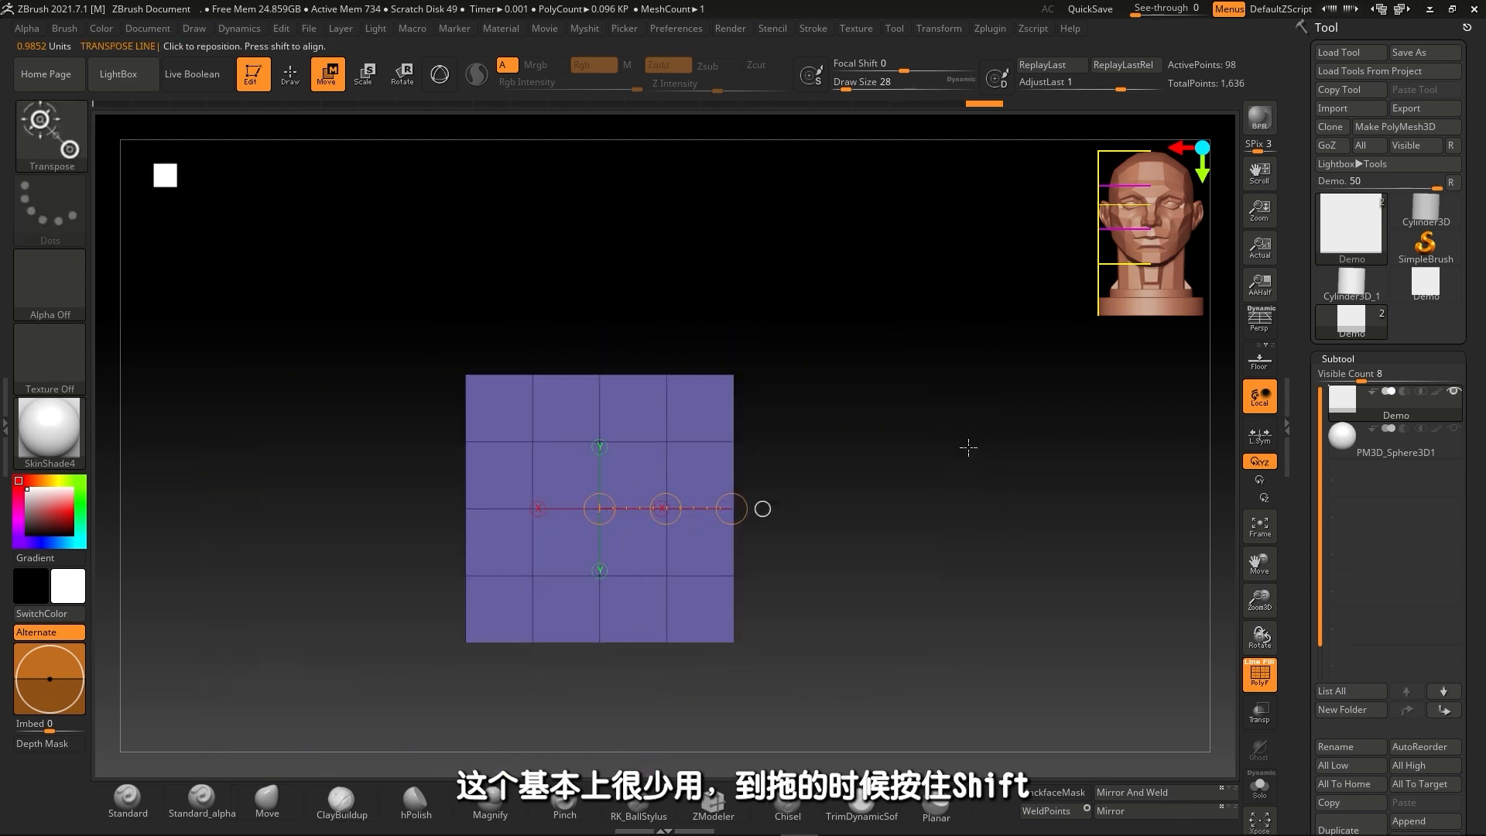
left_click(730, 508)
mouse_move(732, 509)
left_mouse_down()
mouse_move(1031, 509)
mouse_move(713, 509)
mouse_move(1132, 509)
mouse_move(700, 499)
mouse_move(932, 490)
mouse_move(728, 503)
left_mouse_up()
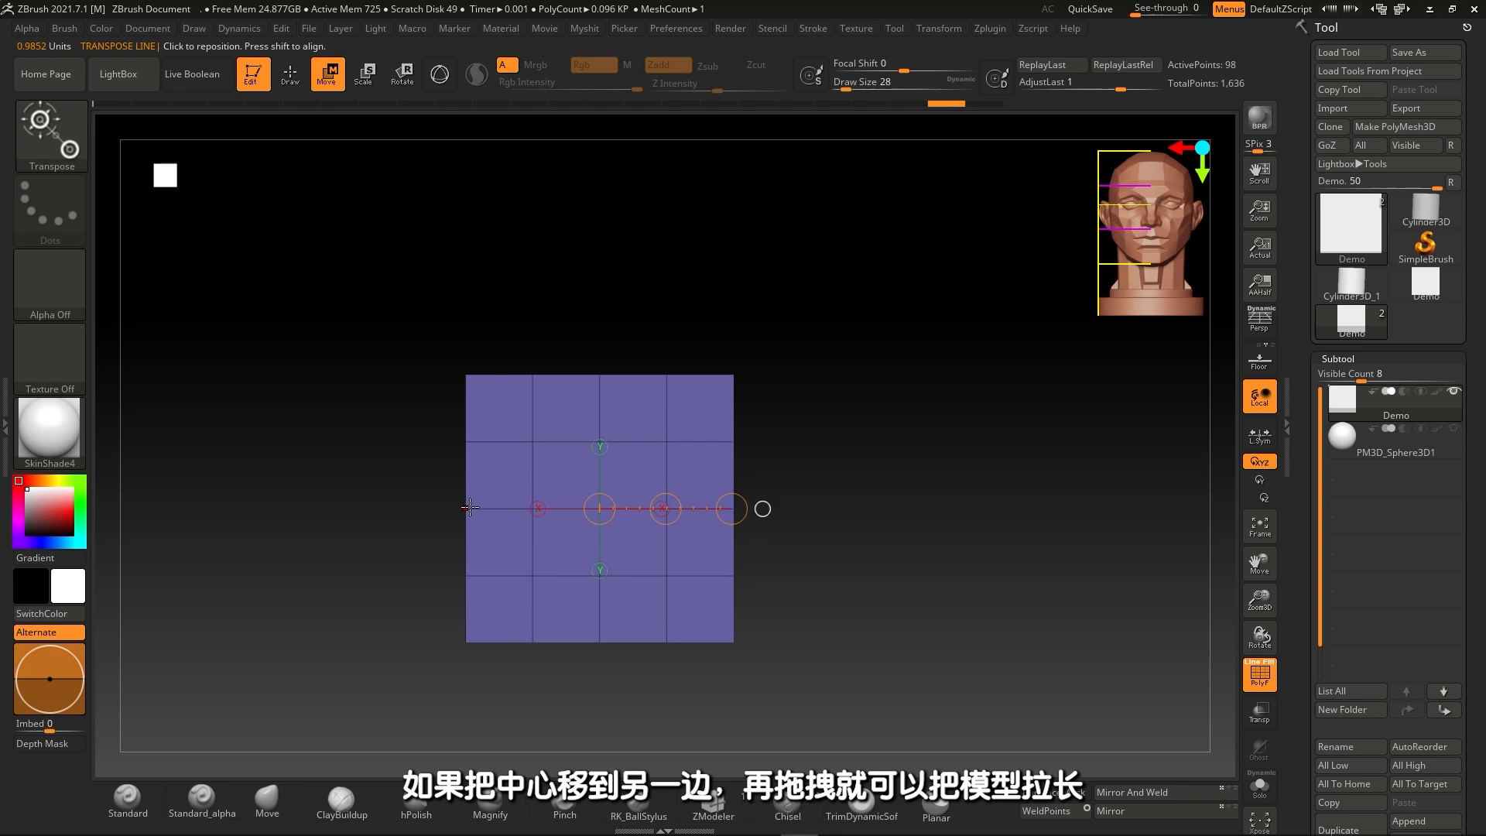
Lay the Transpose Line about 2 units long across the cube's mid-height, try moving the cube from the middle circle, and undo the move.
mouse_move(470, 507)
left_mouse_down()
mouse_move(1188, 488)
mouse_move(747, 476)
mouse_move(888, 463)
mouse_move(879, 392)
mouse_move(860, 399)
left_mouse_up()
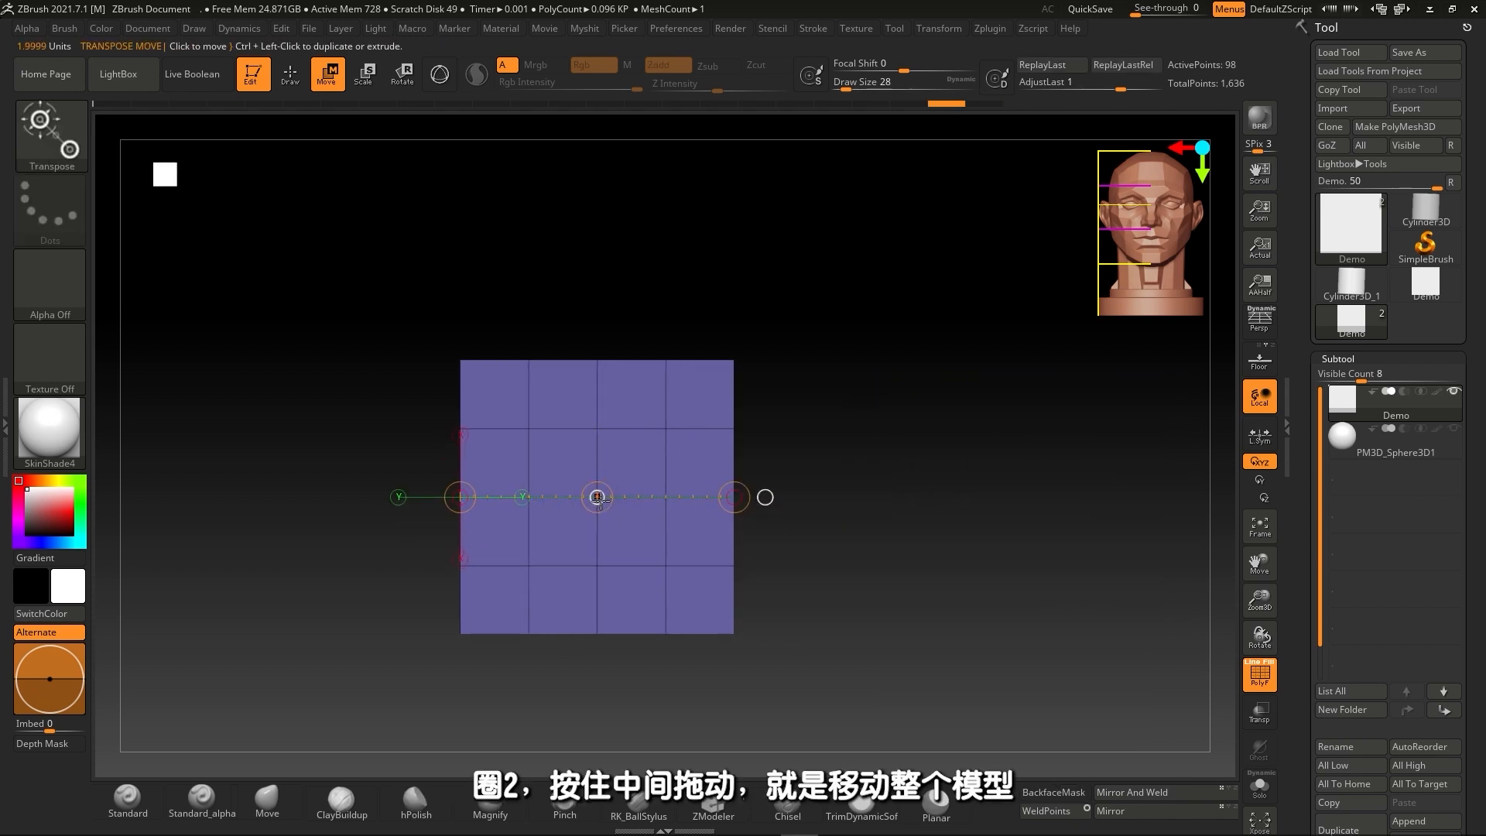
left_click_drag(597, 497, 808, 446)
key("ctrl+z")
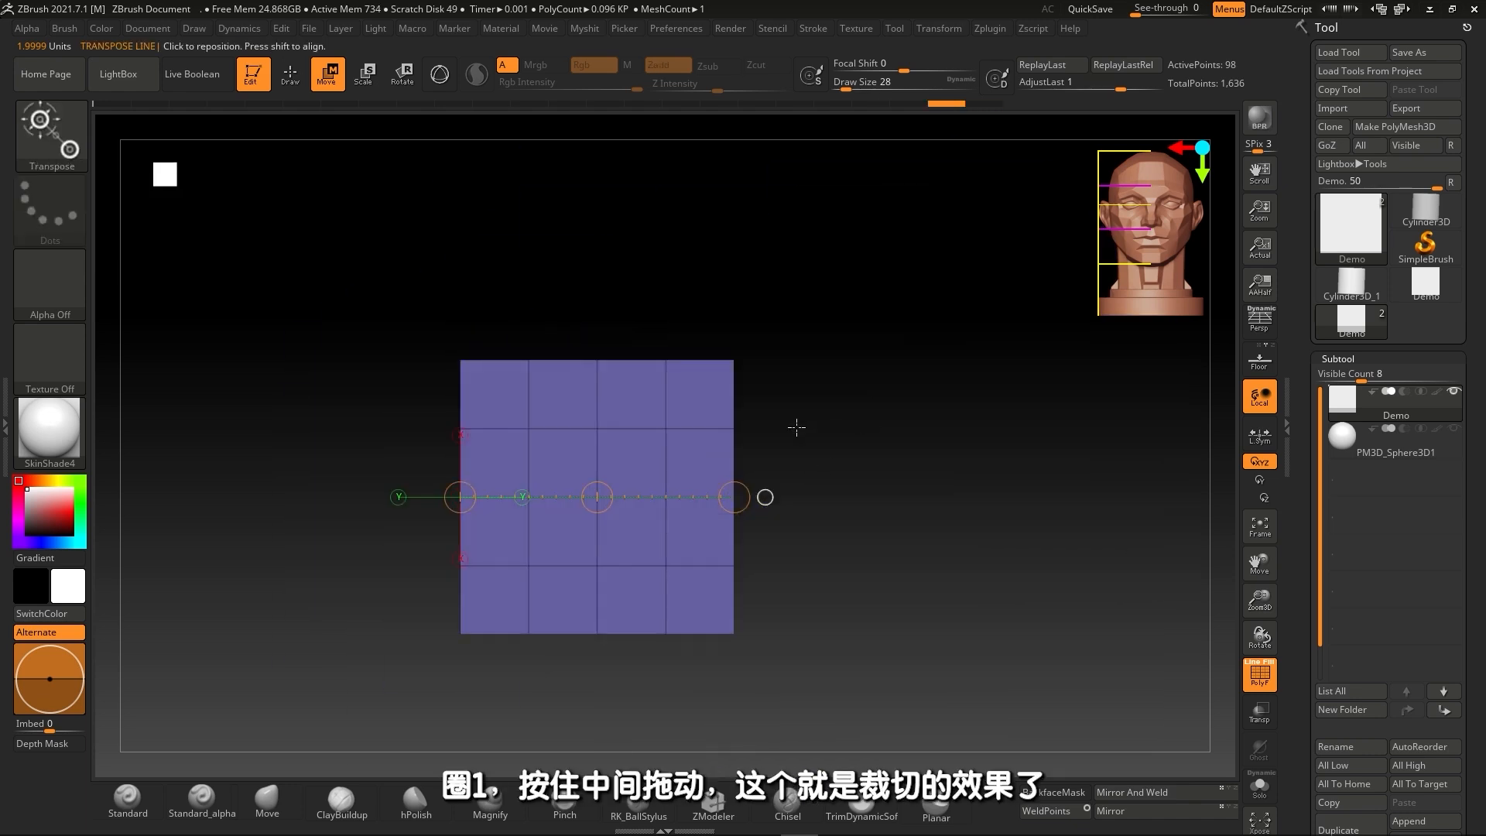
Try clipping the cube inward from the Transpose Line's origin circle and undo the clip.
left_click_drag(460, 497, 569, 487)
left_click_drag(867, 422, 580, 338)
key("ctrl+z")
Switch to the Gizmo and try its X-axis clip on the cube for comparison.
key("y")
left_click_drag(501, 494, 368, 493, "alt")
key("ctrl")
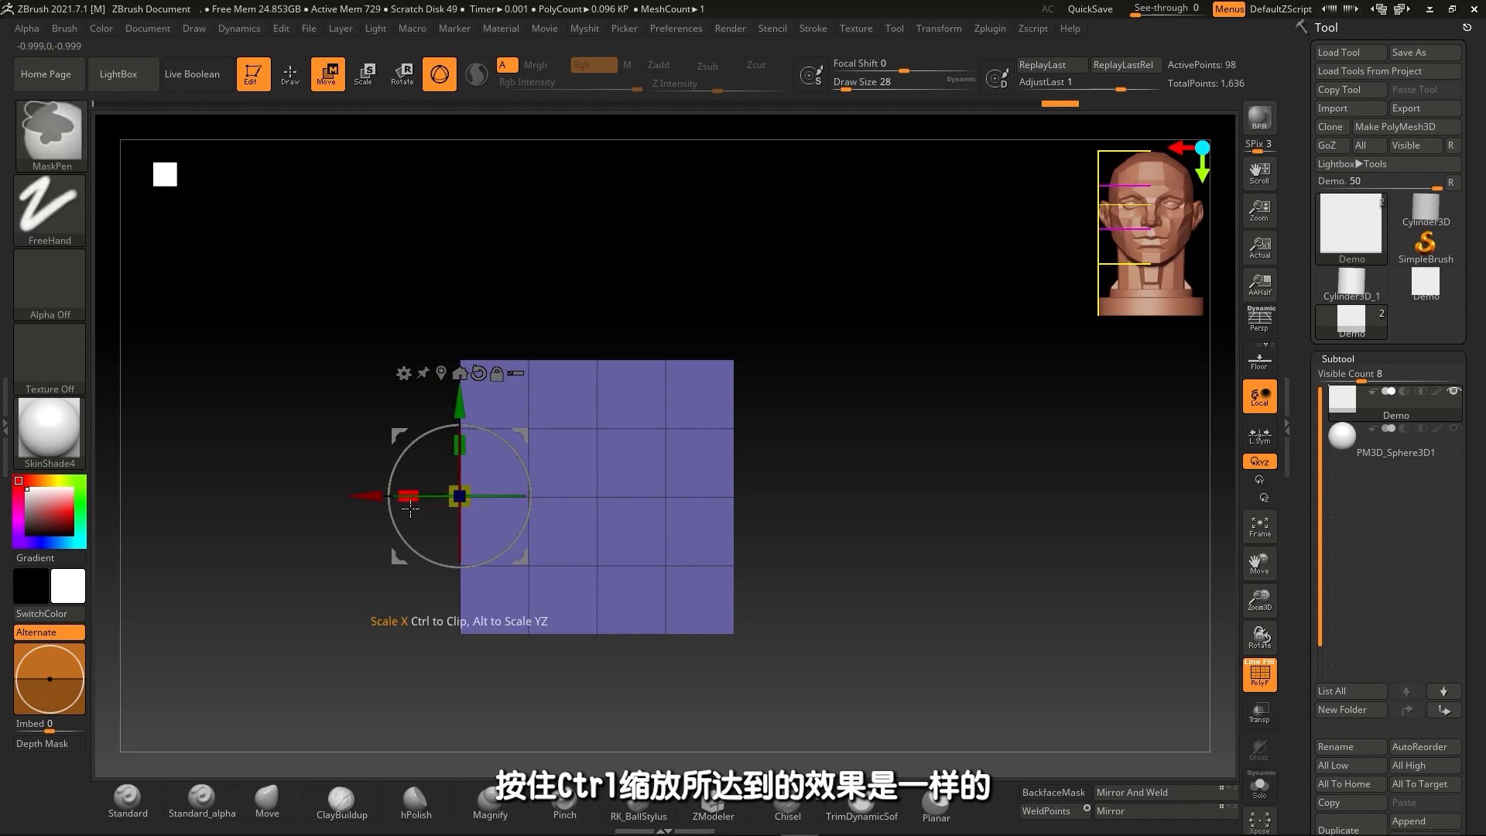
left_click_drag(413, 506, 85, 518, "ctrl")
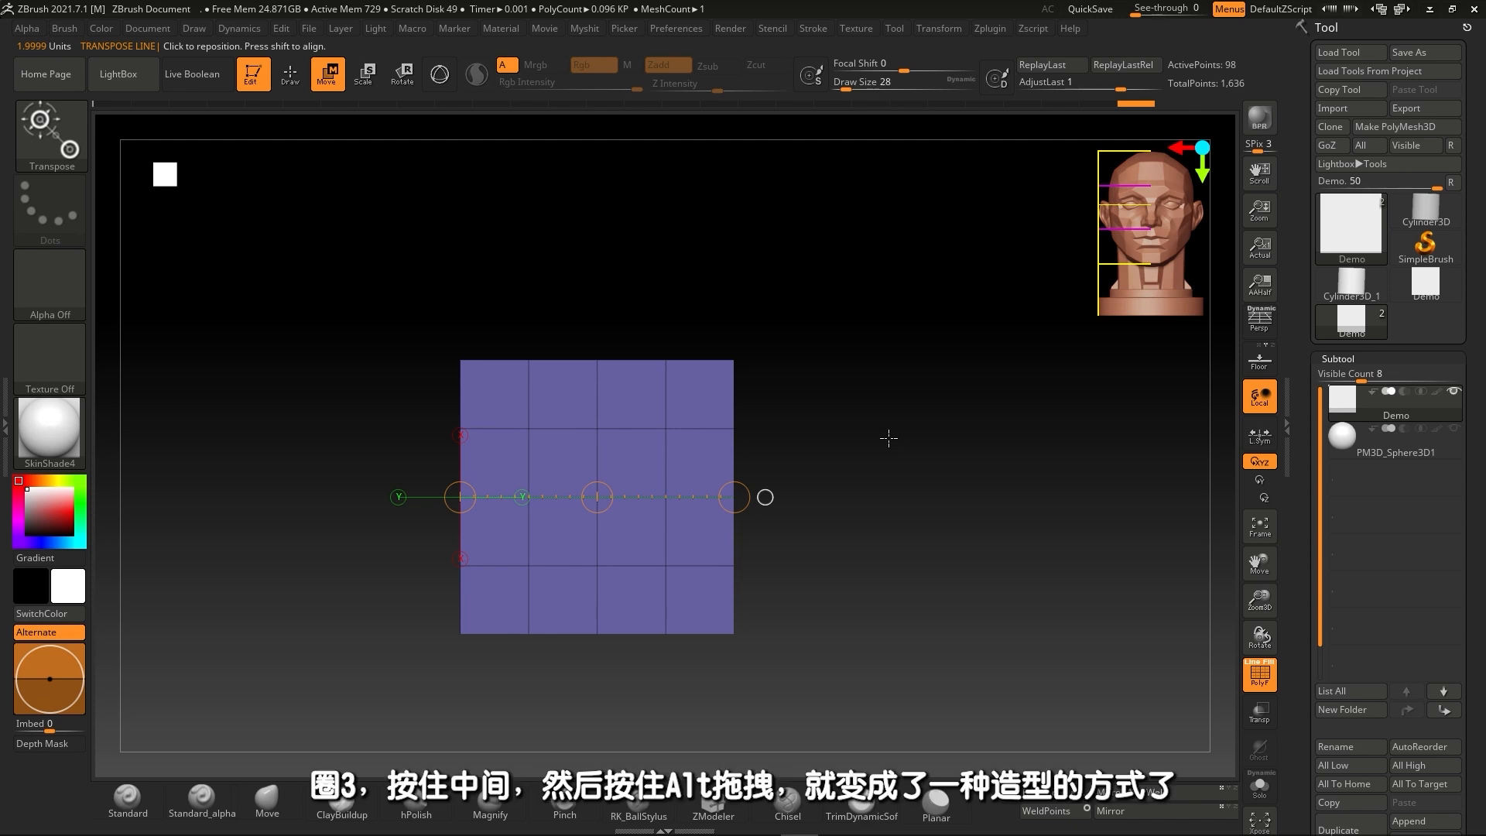
Try bending the cube with the alternate mode of the Transpose Line's far end and middle circles, and undo all the bends.
left_click_drag(887, 422, 891, 411, "alt")
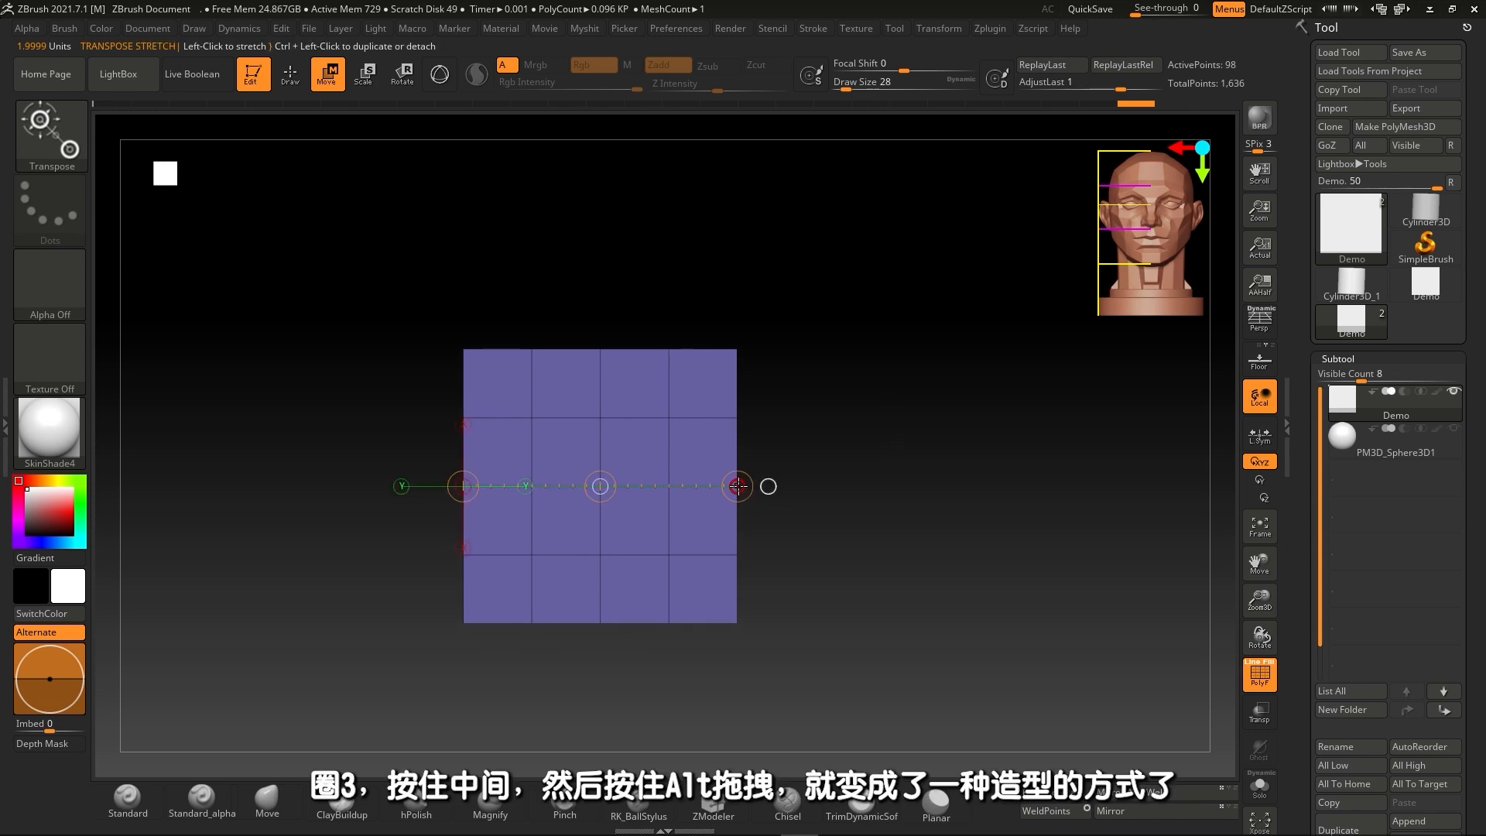
left_click_drag(738, 486, 911, 695, "alt")
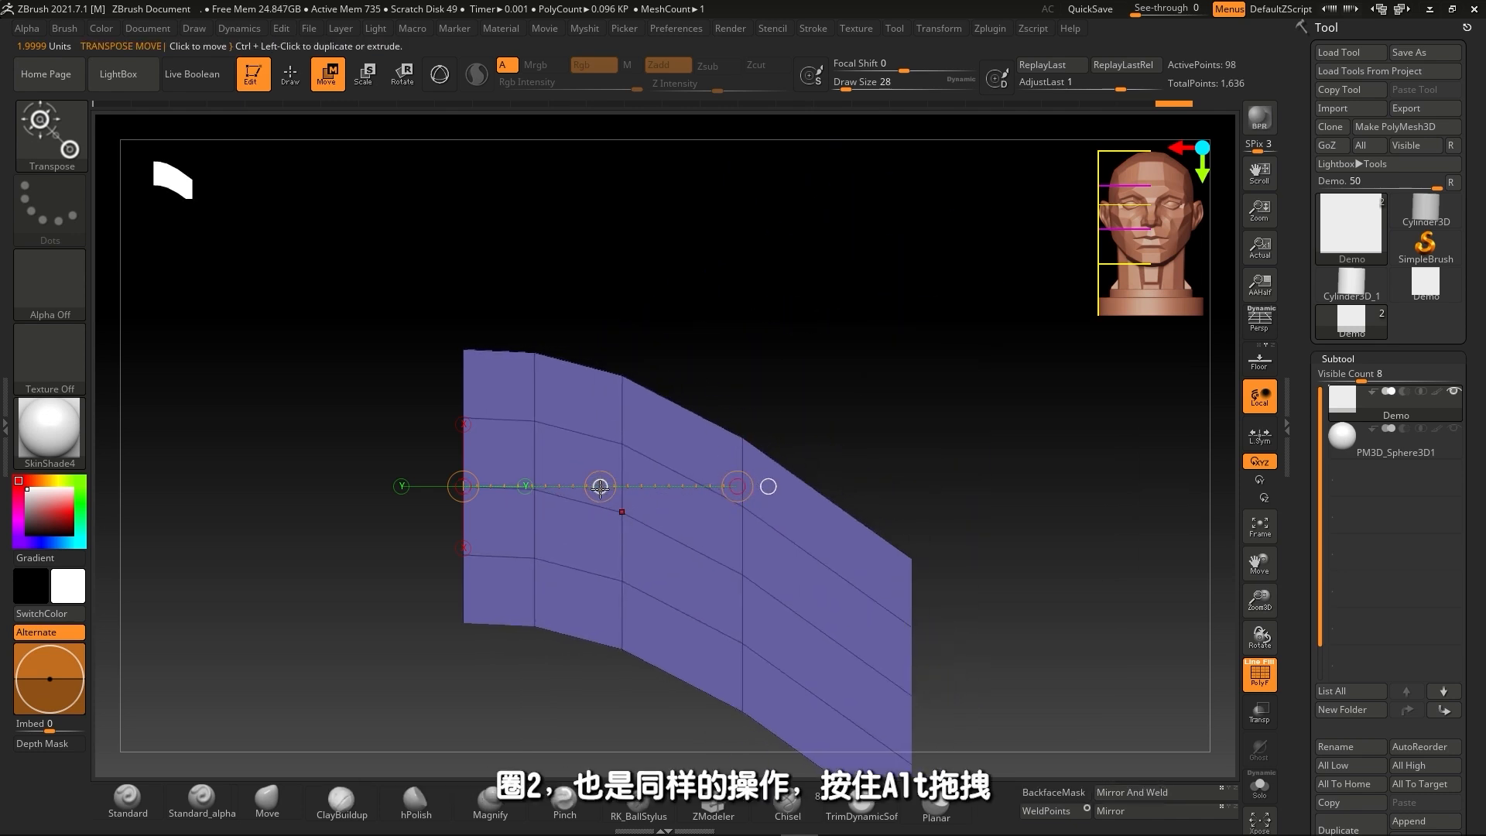
left_click_drag(599, 486, 647, 425, "alt")
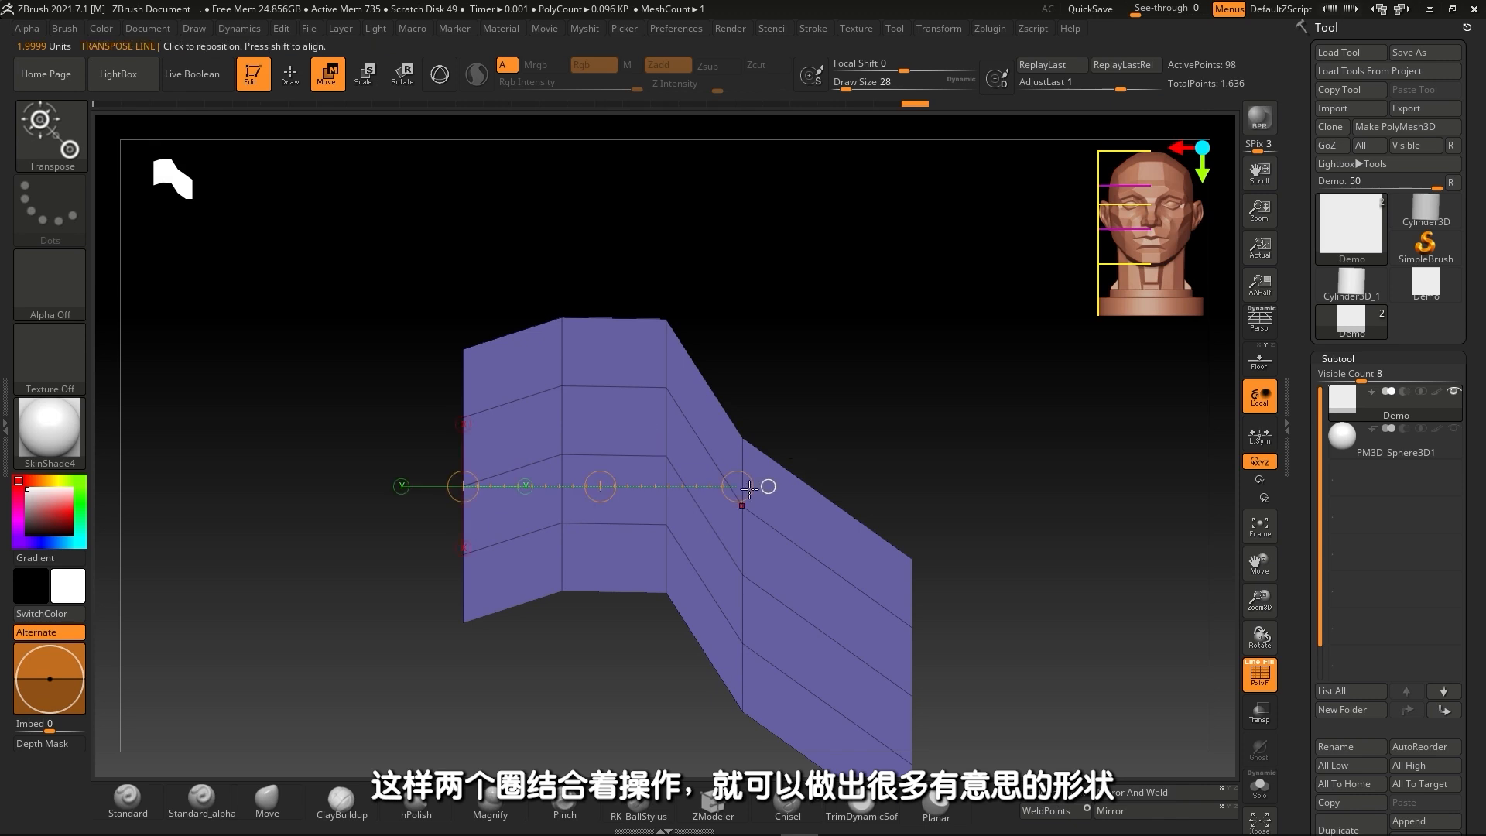
left_click_drag(738, 486, 828, 350, "alt")
left_click_drag(601, 486, 619, 434, "alt")
key("ctrl+z")
key("ctrl+z")
key("ctrl+z")
key("ctrl+z")
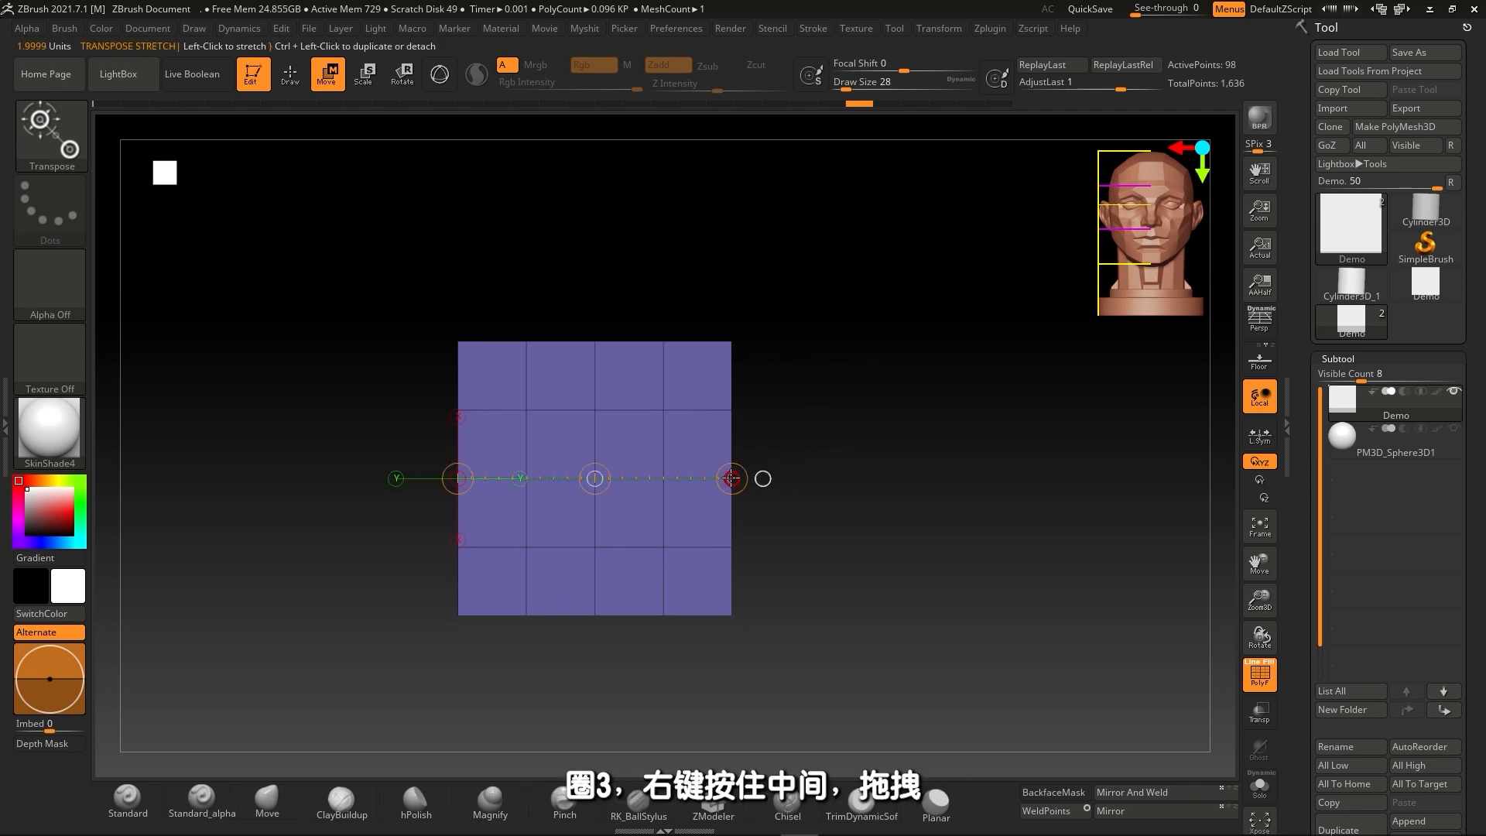
Try inflating the cube from the Transpose Line's far end circle and with the Gizmo's centre, and undo the inflation.
mouse_move(731, 478)
right_mouse_down()
mouse_move(926, 498)
mouse_move(737, 493)
mouse_move(1012, 501)
mouse_move(596, 488)
mouse_move(731, 491)
right_mouse_up()
key("y")
left_click_drag(596, 484, 1392, 478, "ctrl")
key("ctrl+z")
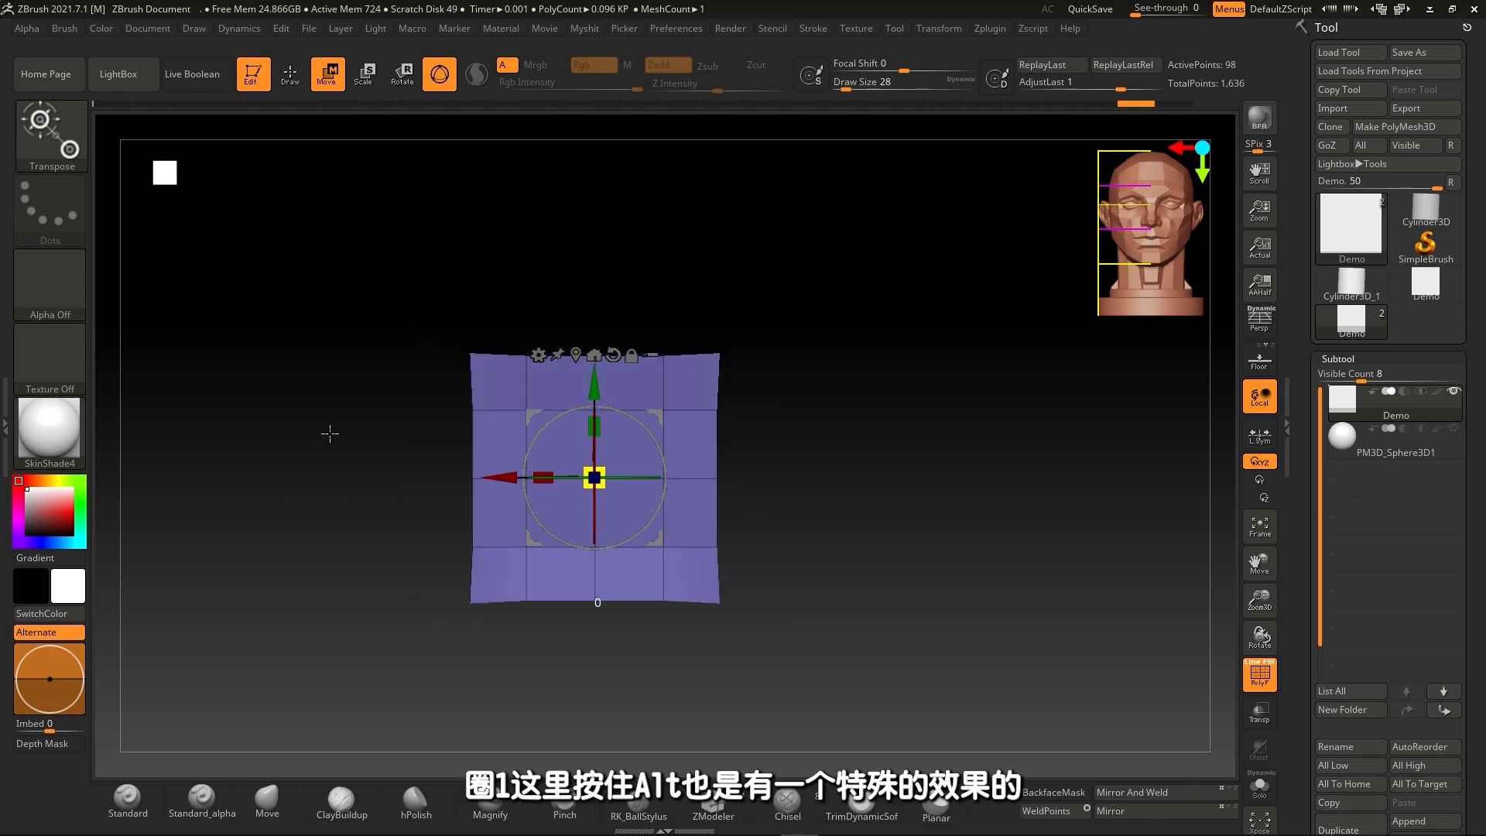
Return to the Transpose Line and try the alternate operation of its origin circle on the cube.
key("y")
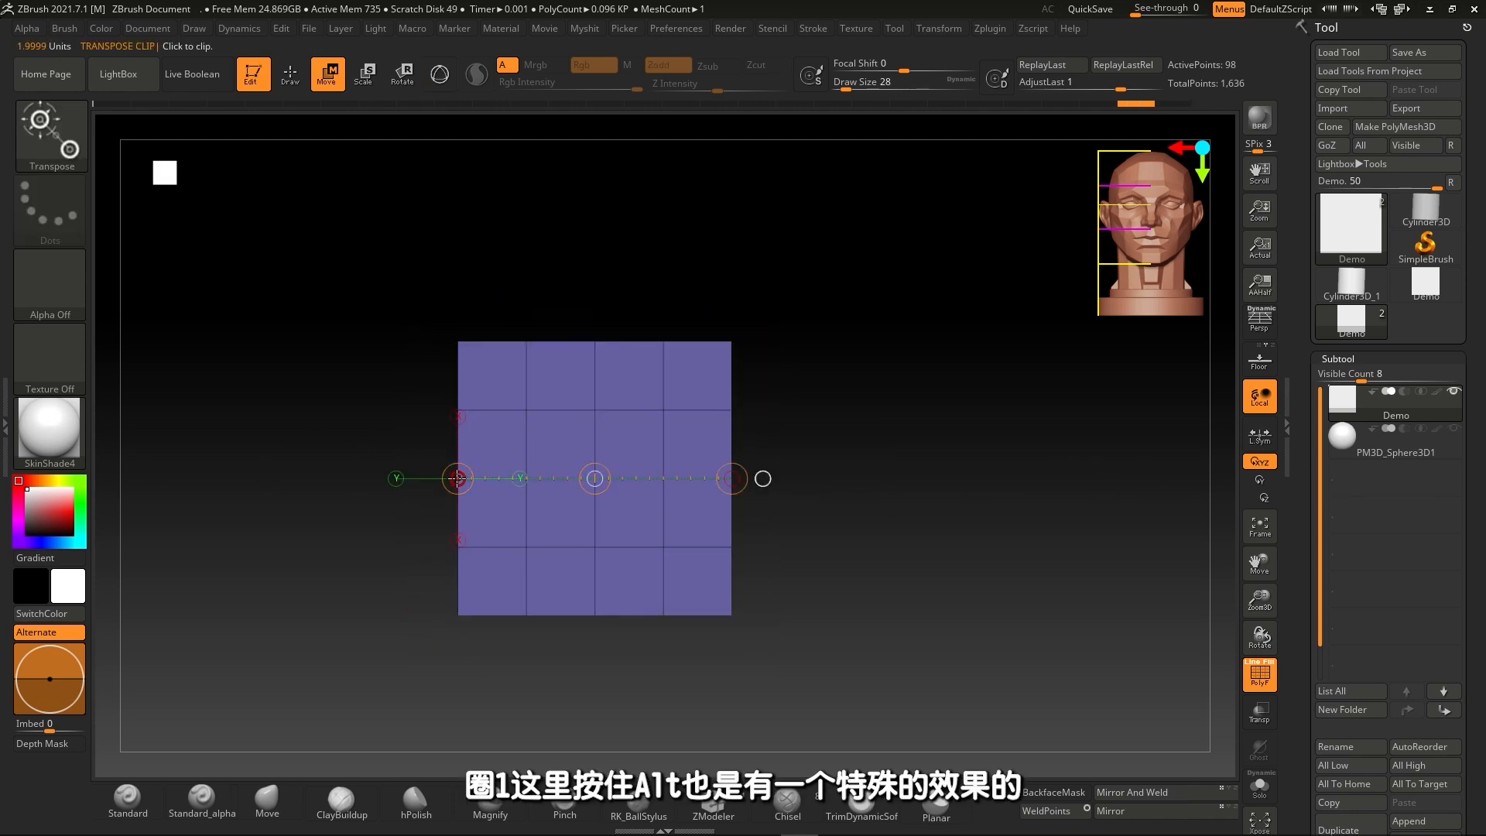
left_click_drag(458, 479, 732, 464, "alt")
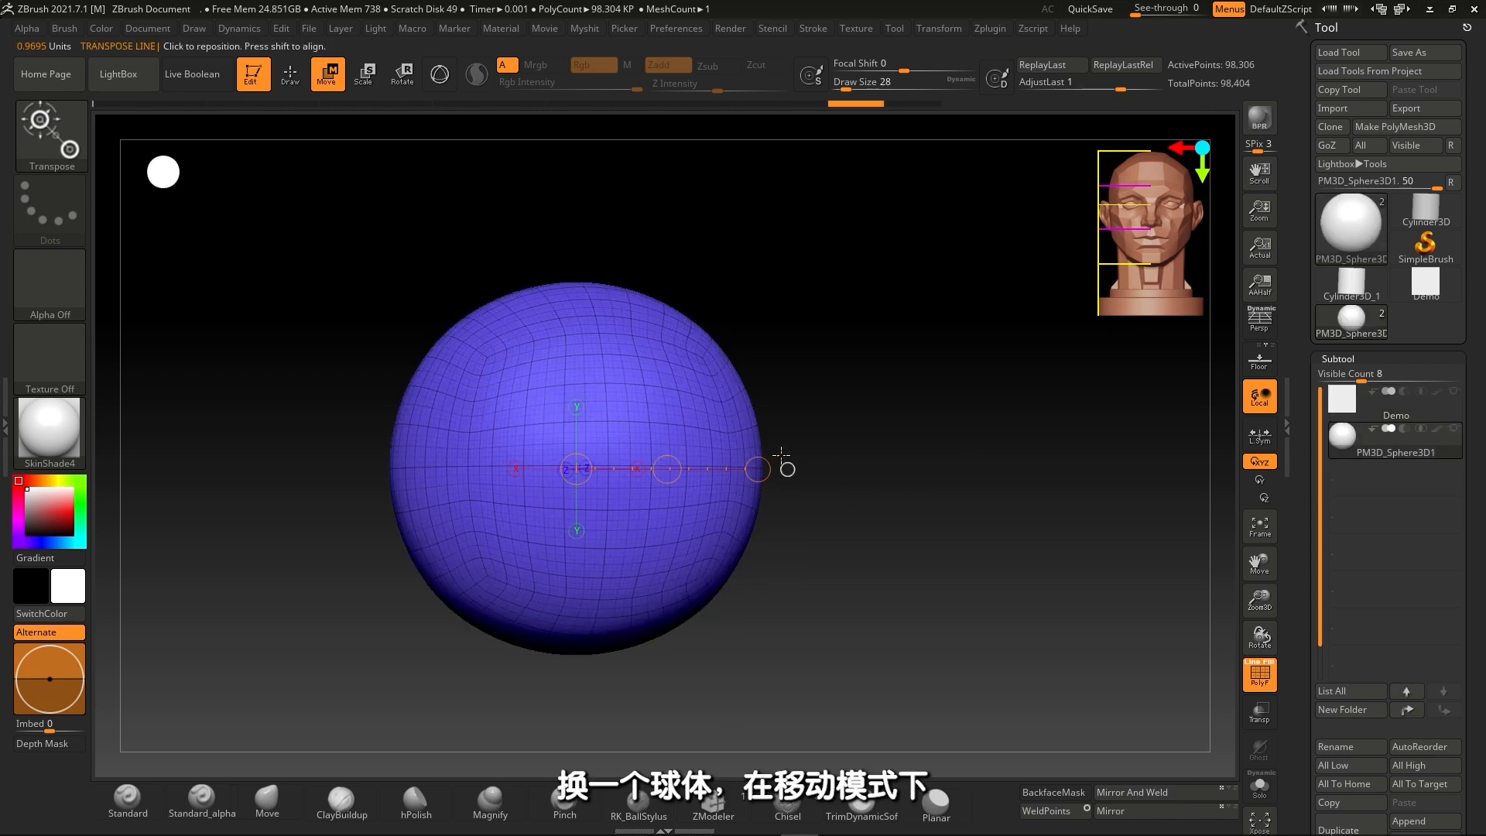
Stretch the sphere from the Transpose Line's far end circle, clip it from the origin circle, and turn off the wireframe display.
left_click_drag(772, 459, 1155, 463)
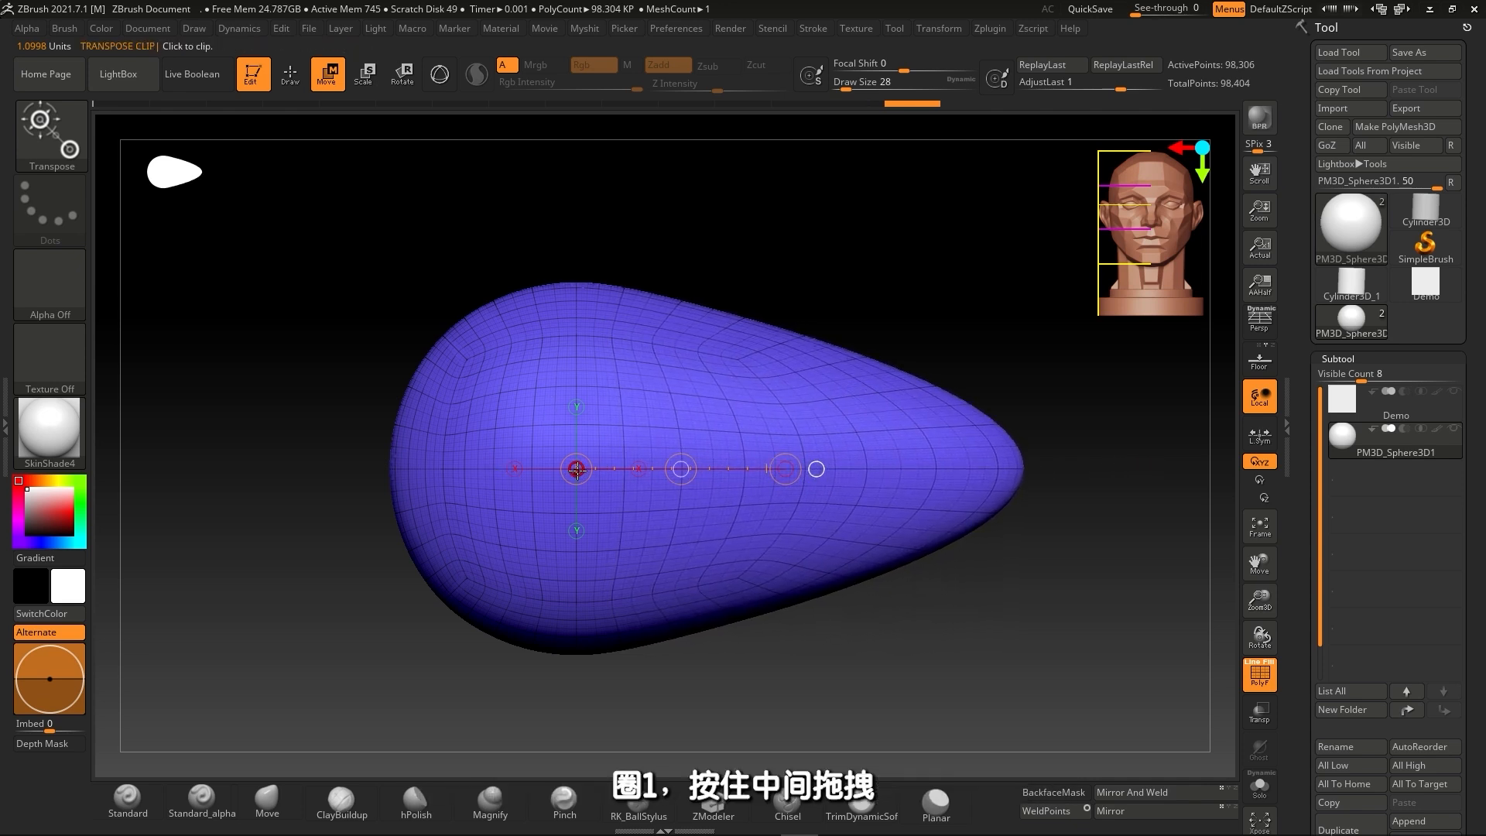
left_click_drag(576, 470, 814, 455)
mouse_move(983, 464)
left_mouse_down()
mouse_move(869, 478)
mouse_move(908, 482)
mouse_move(942, 441)
mouse_move(889, 491)
mouse_move(982, 472)
left_mouse_up()
key("shift+f")
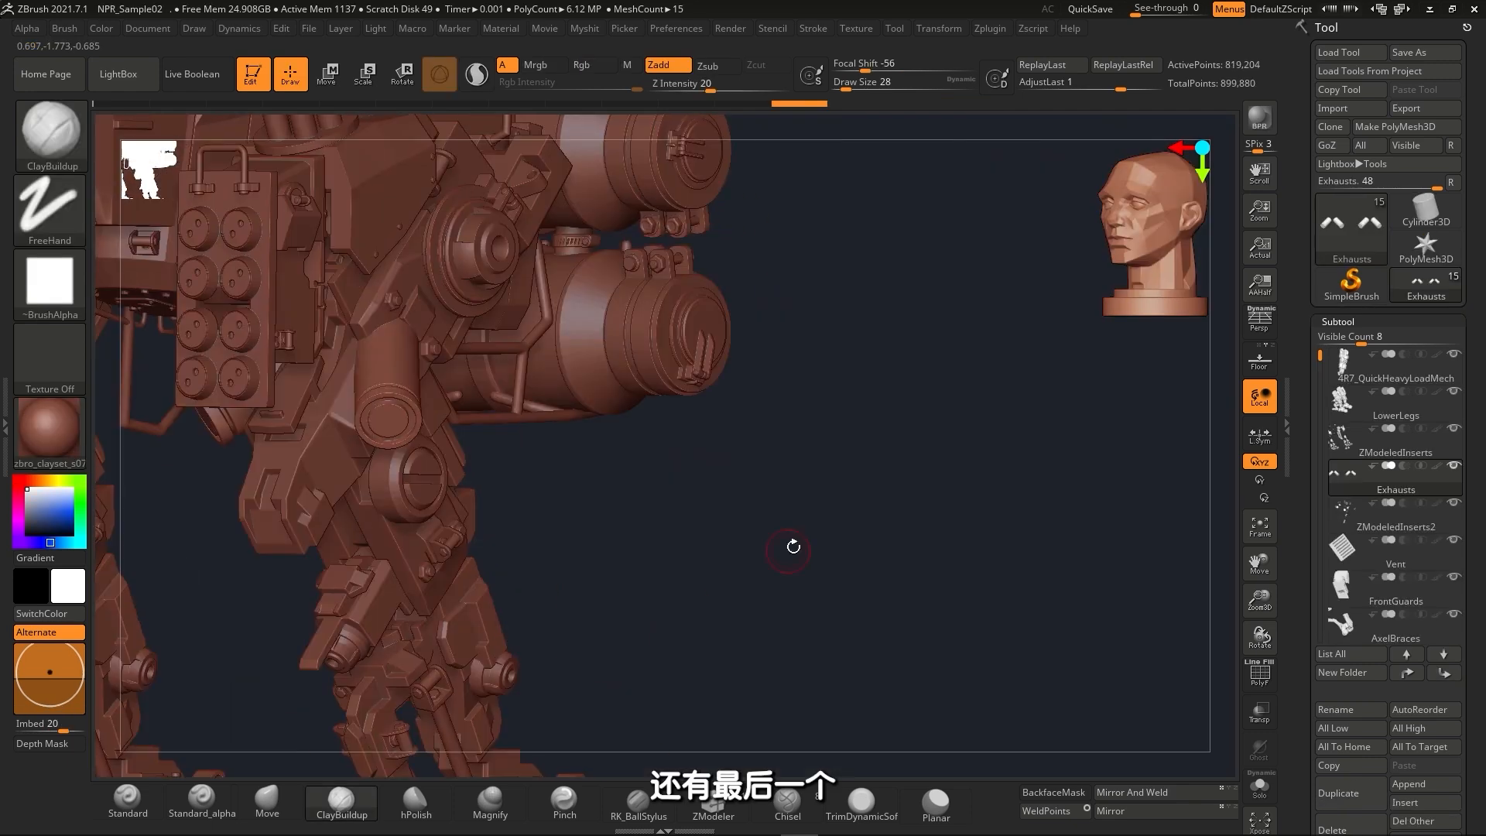
Select the ZSphereCage subtool, the pipe frame beneath the mech's body.
mouse_move(789, 542)
left_mouse_down()
mouse_move(856, 474)
mouse_move(750, 504)
mouse_move(744, 534)
mouse_move(730, 524)
mouse_move(661, 553)
mouse_move(371, 580)
left_mouse_up()
left_click(730, 525, "alt")
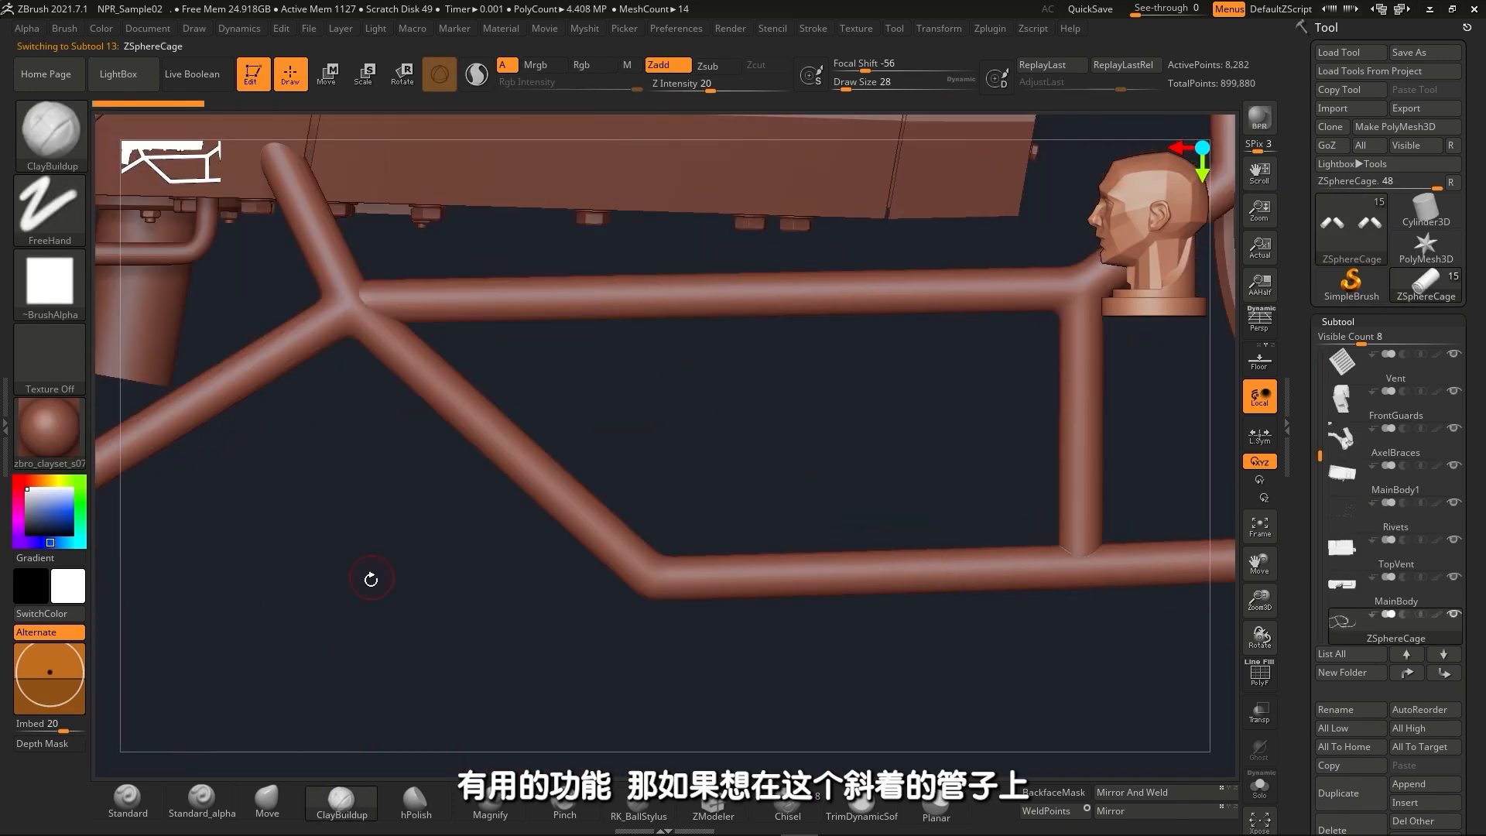
left_click_drag(764, 436, 793, 491, "alt")
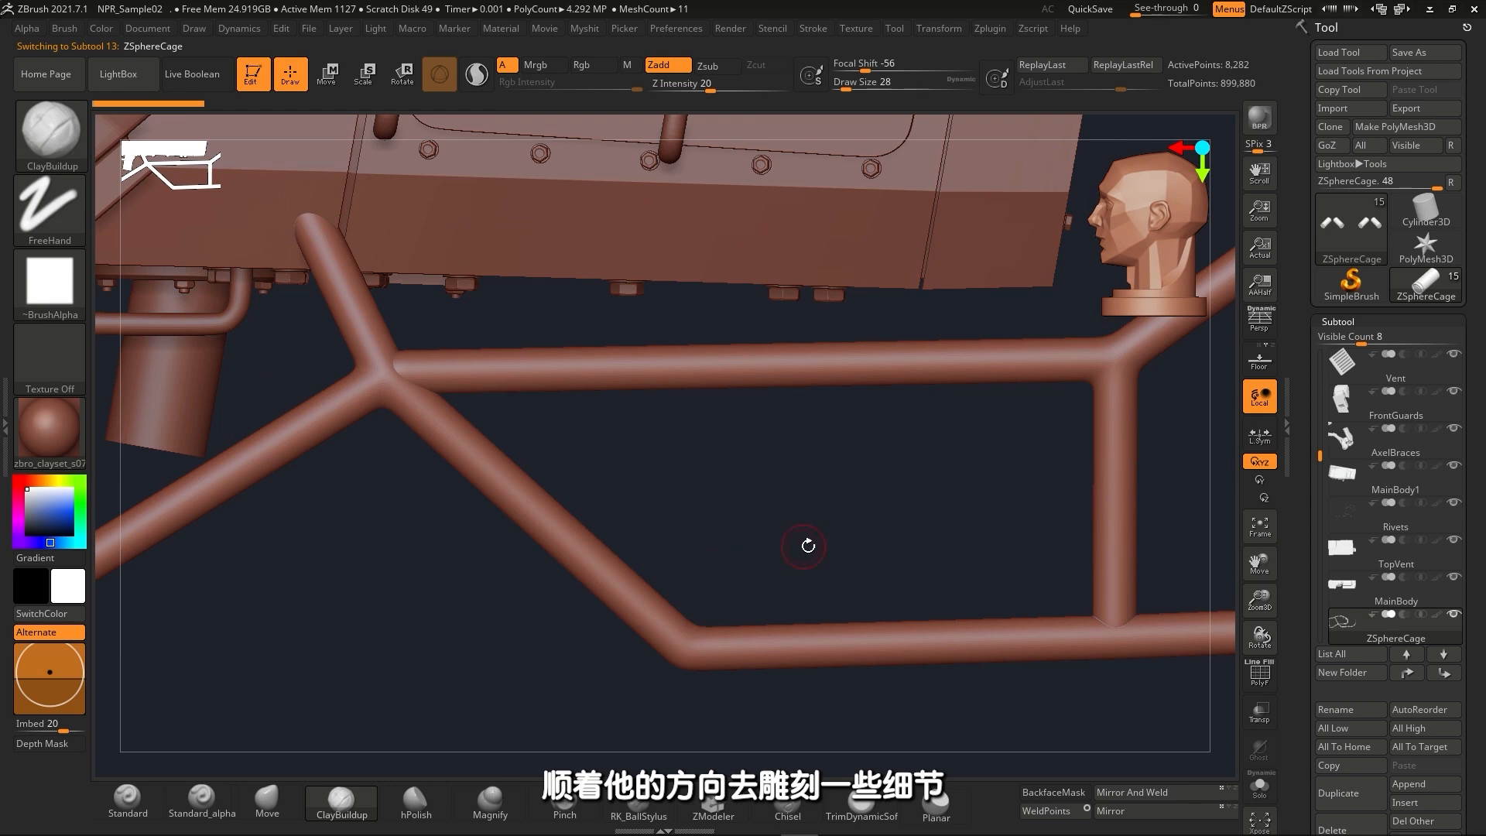
left_click_drag(808, 546, 731, 564, "alt")
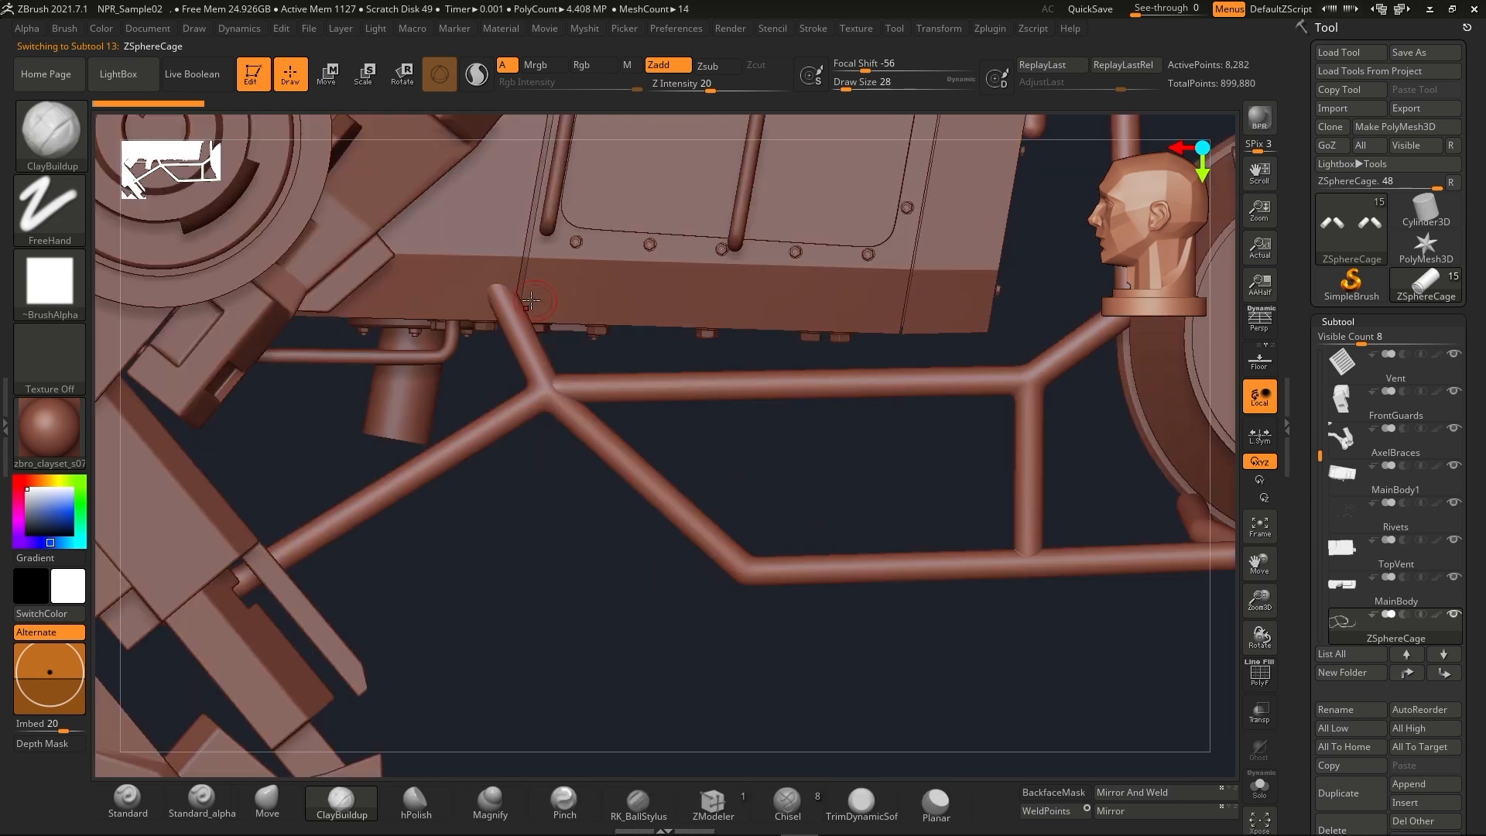
left_click_drag(621, 583, 549, 554, "alt")
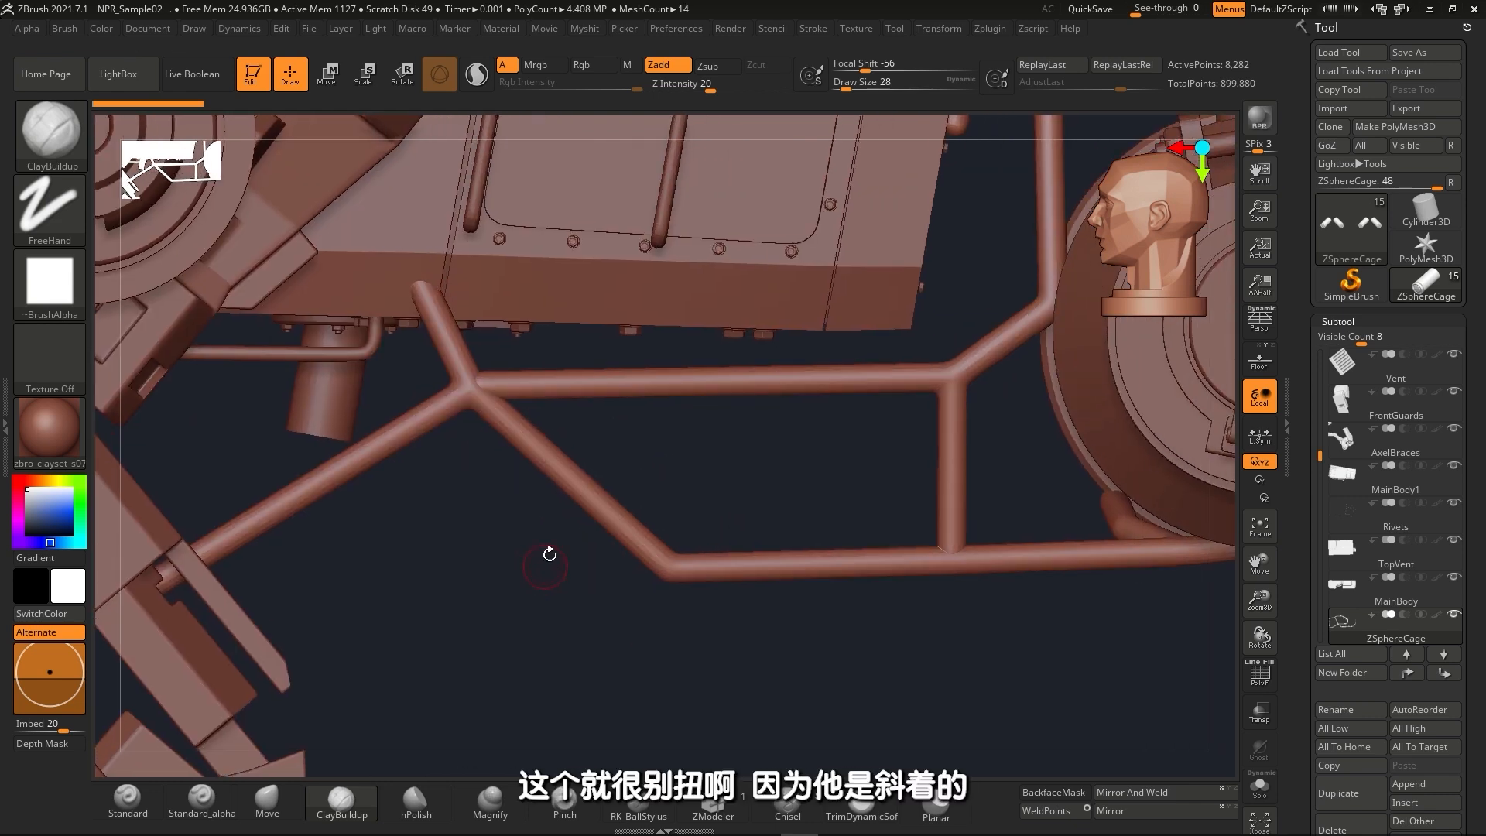
left_click_drag(659, 600, 580, 567, "alt")
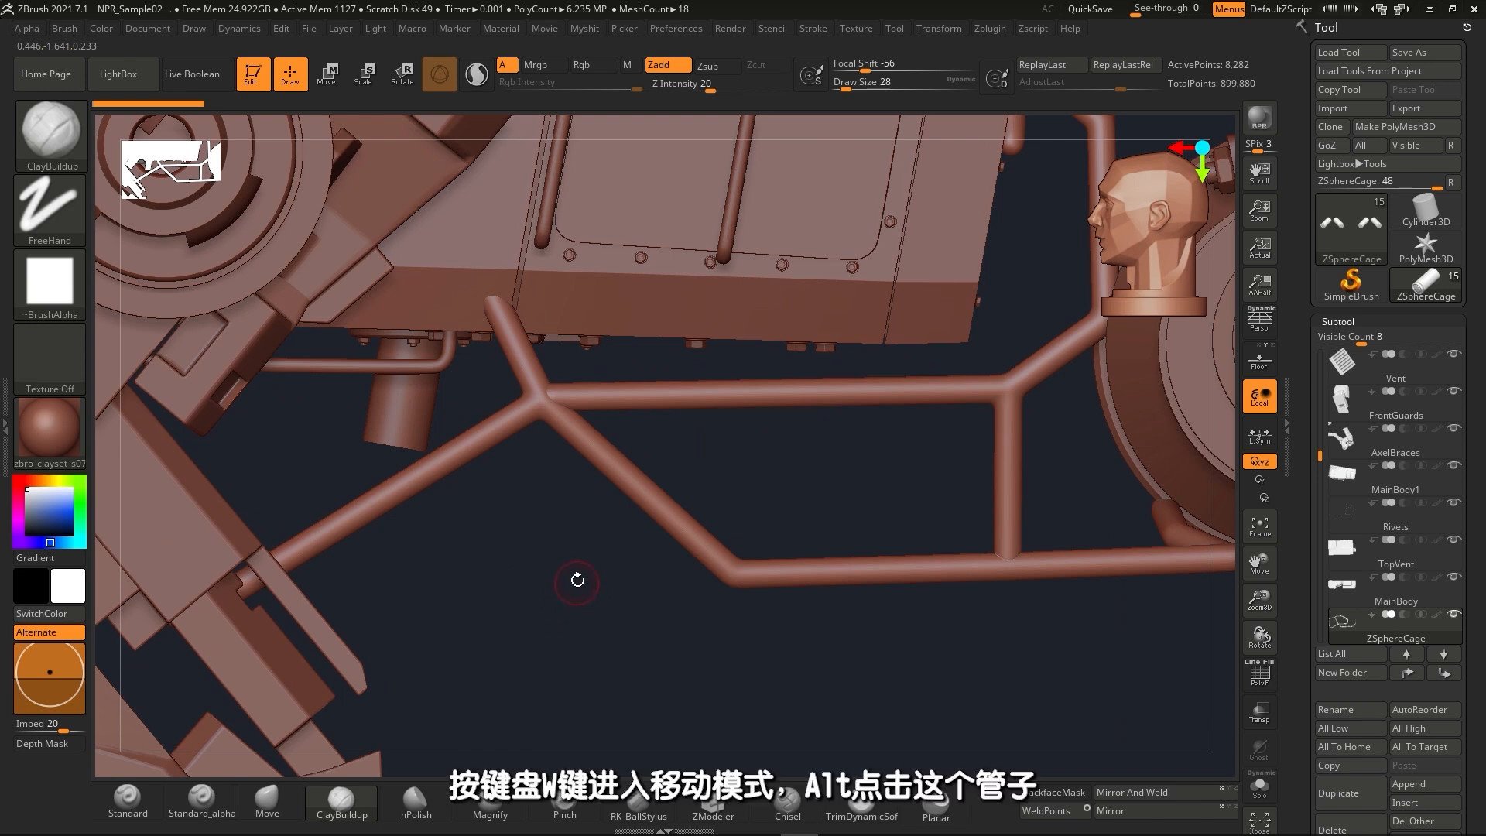
Enter Move mode, align the Gizmo to the slanted pipe's surface, and switch to the classic Transpose Line.
key("w")
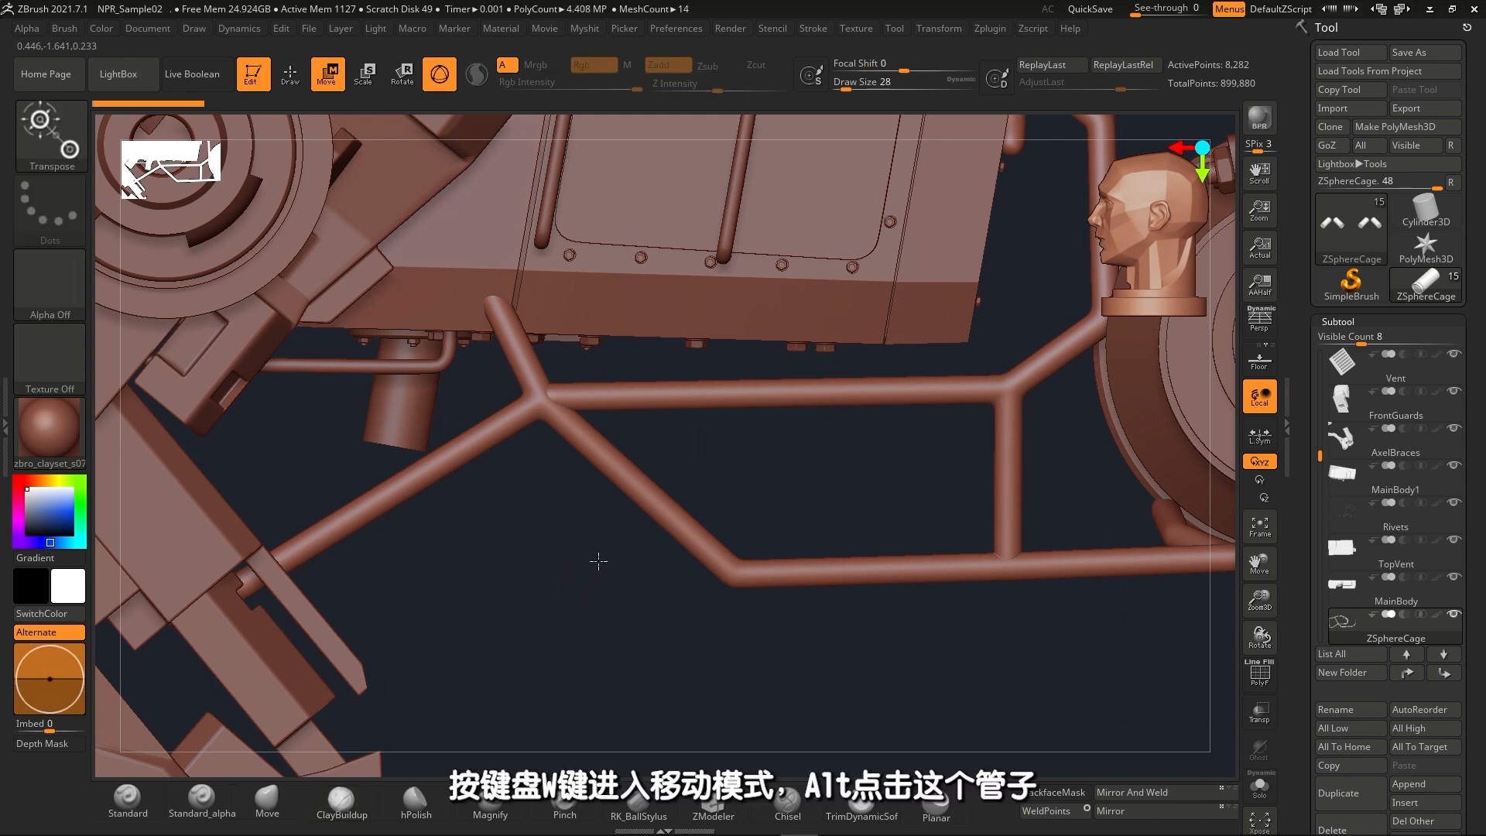
left_click(637, 492, "alt")
key("y")
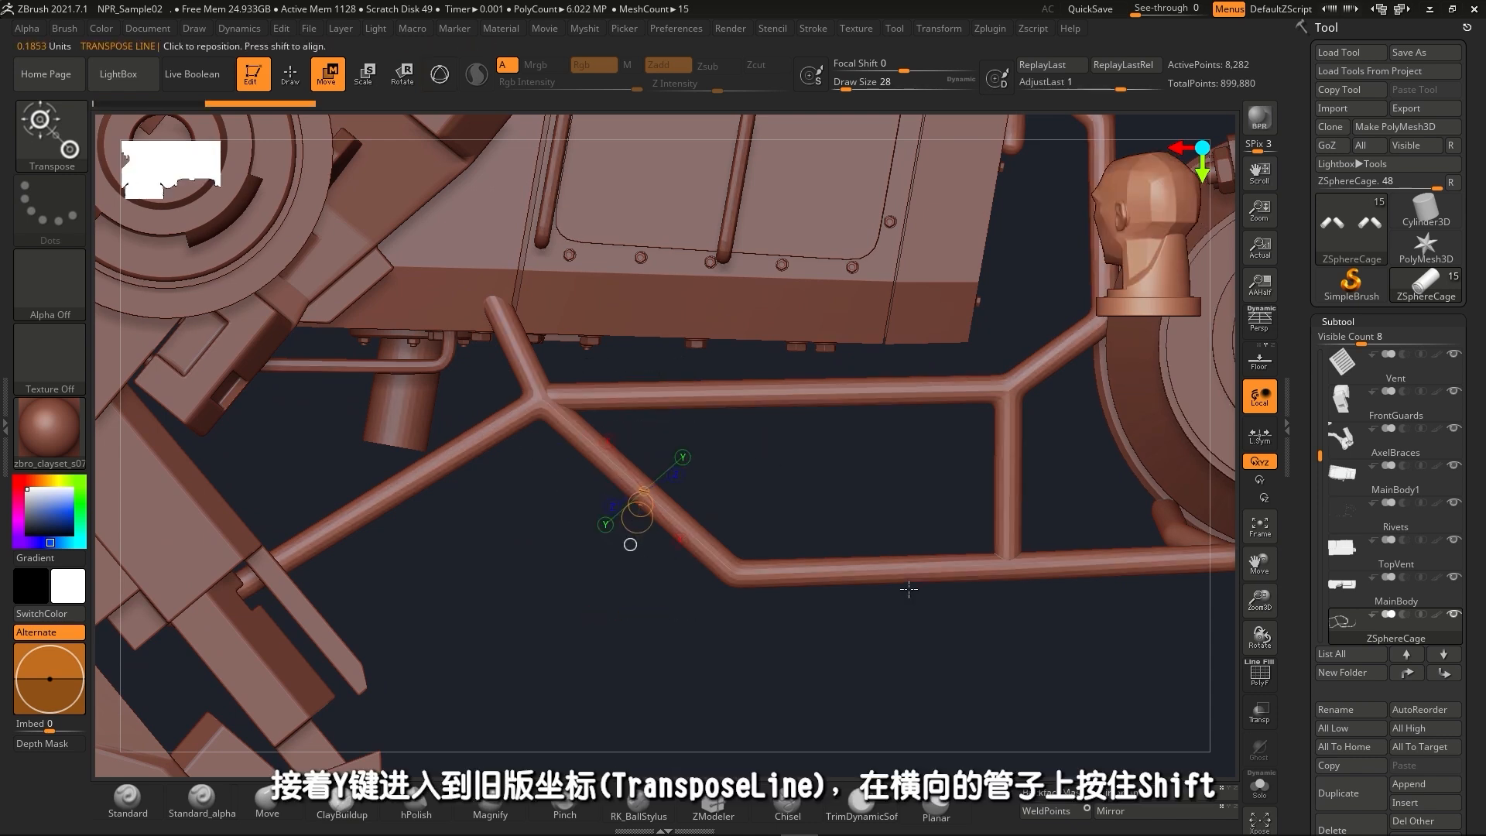
Lay a straight Transpose Line about 0.41 units long along the lower horizontal pipe and store it as the reference through its white circle.
left_click_drag(631, 570, 1143, 597, "shift")
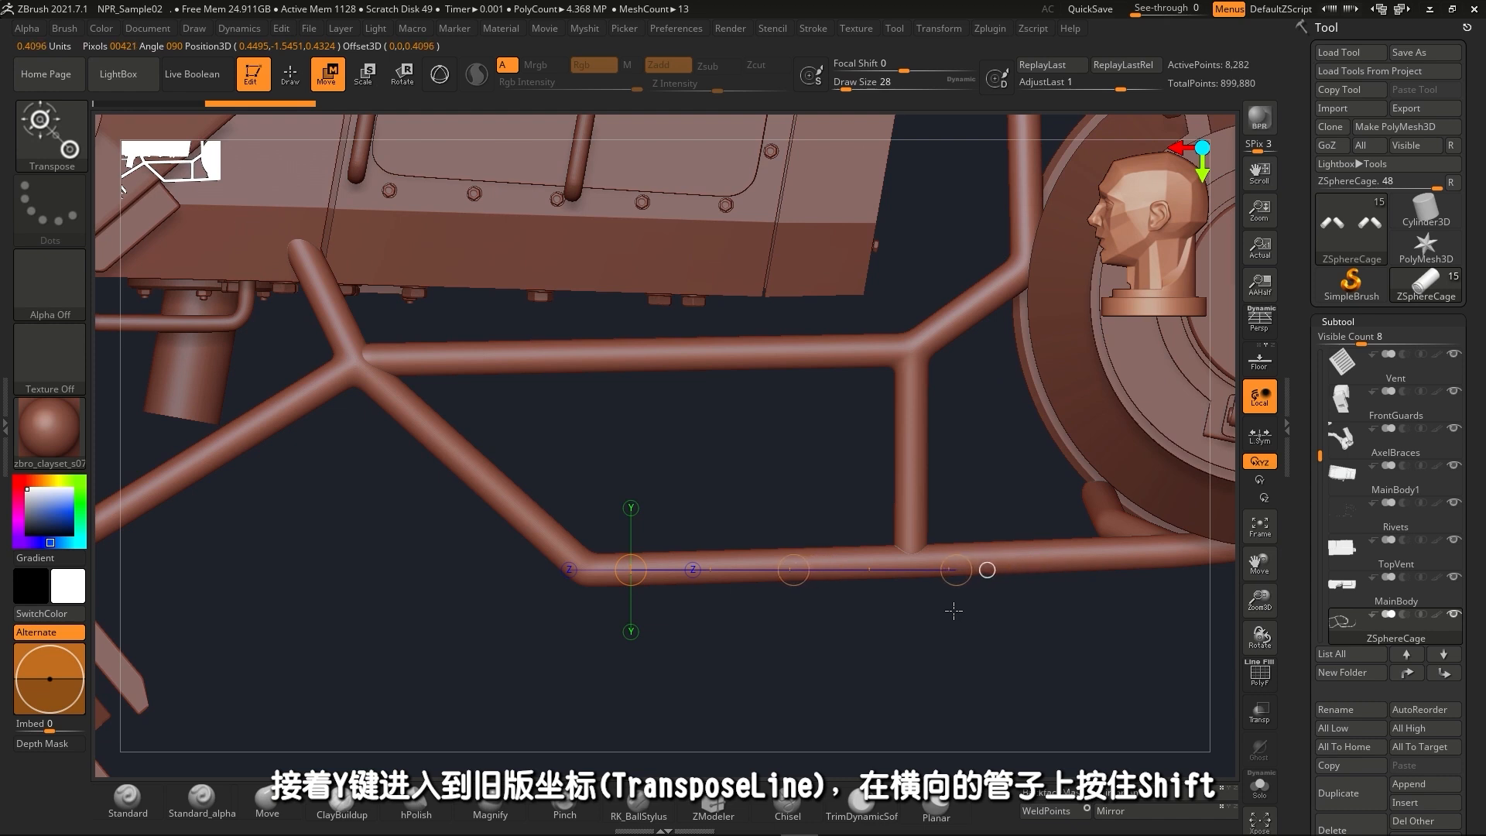
key("ctrl+shift")
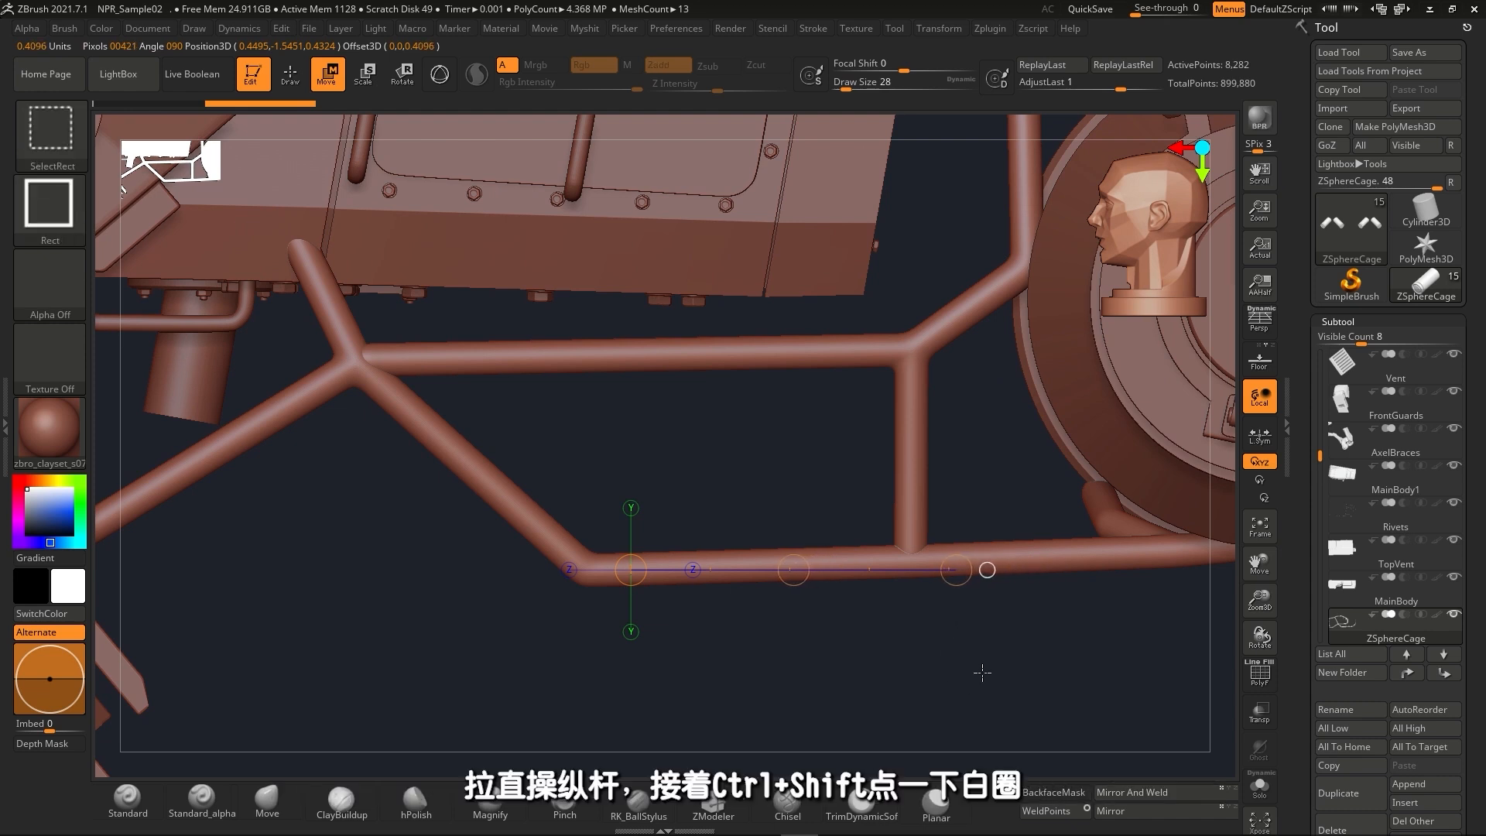
left_click(987, 570, "ctrl+shift")
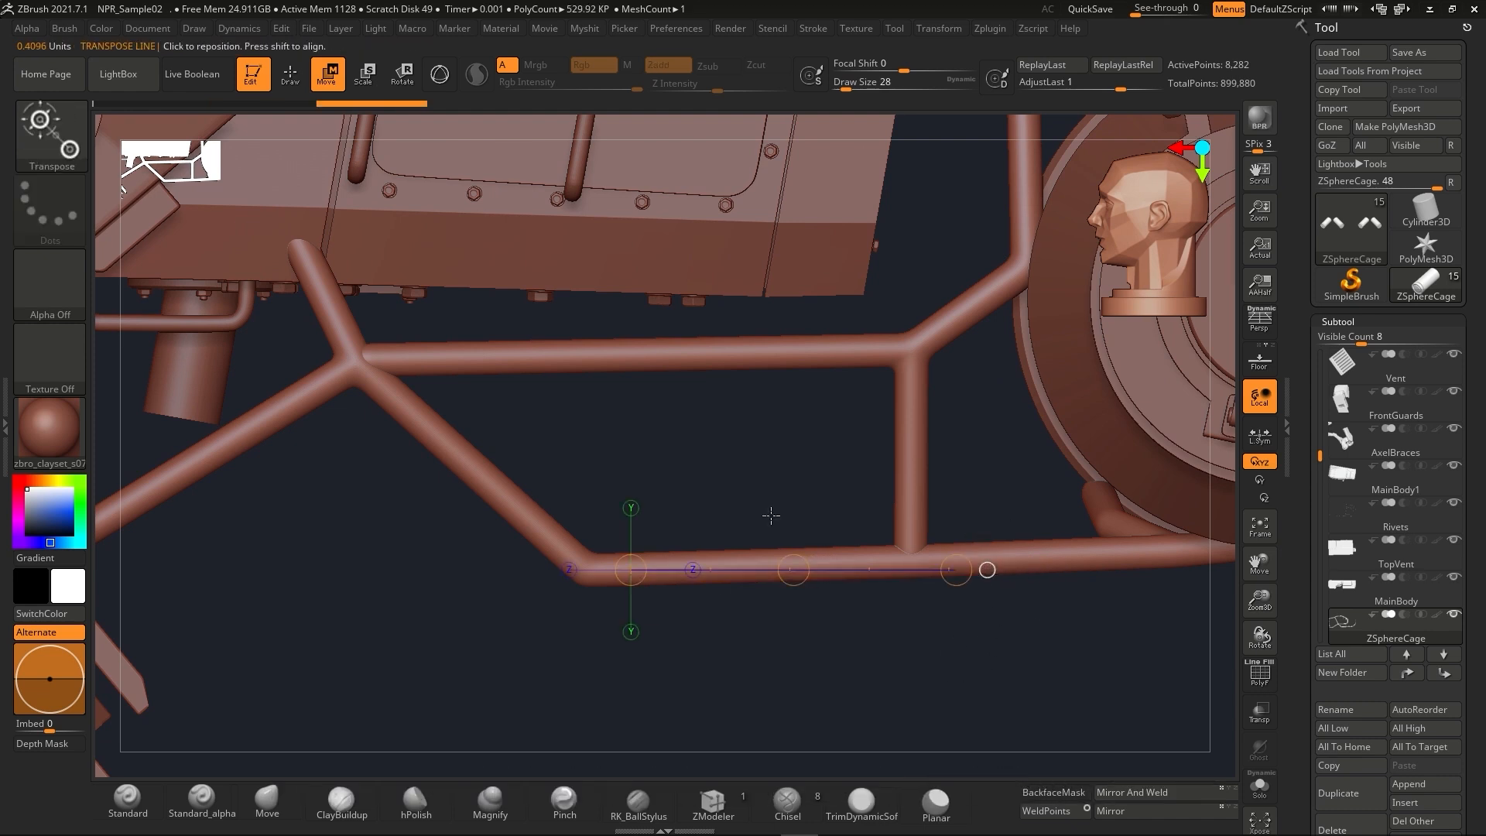
Lay a Transpose Line about 0.37 units long down the slanted pipe and level the camera view to it through its white circle.
left_click_drag(362, 363, 462, 437)
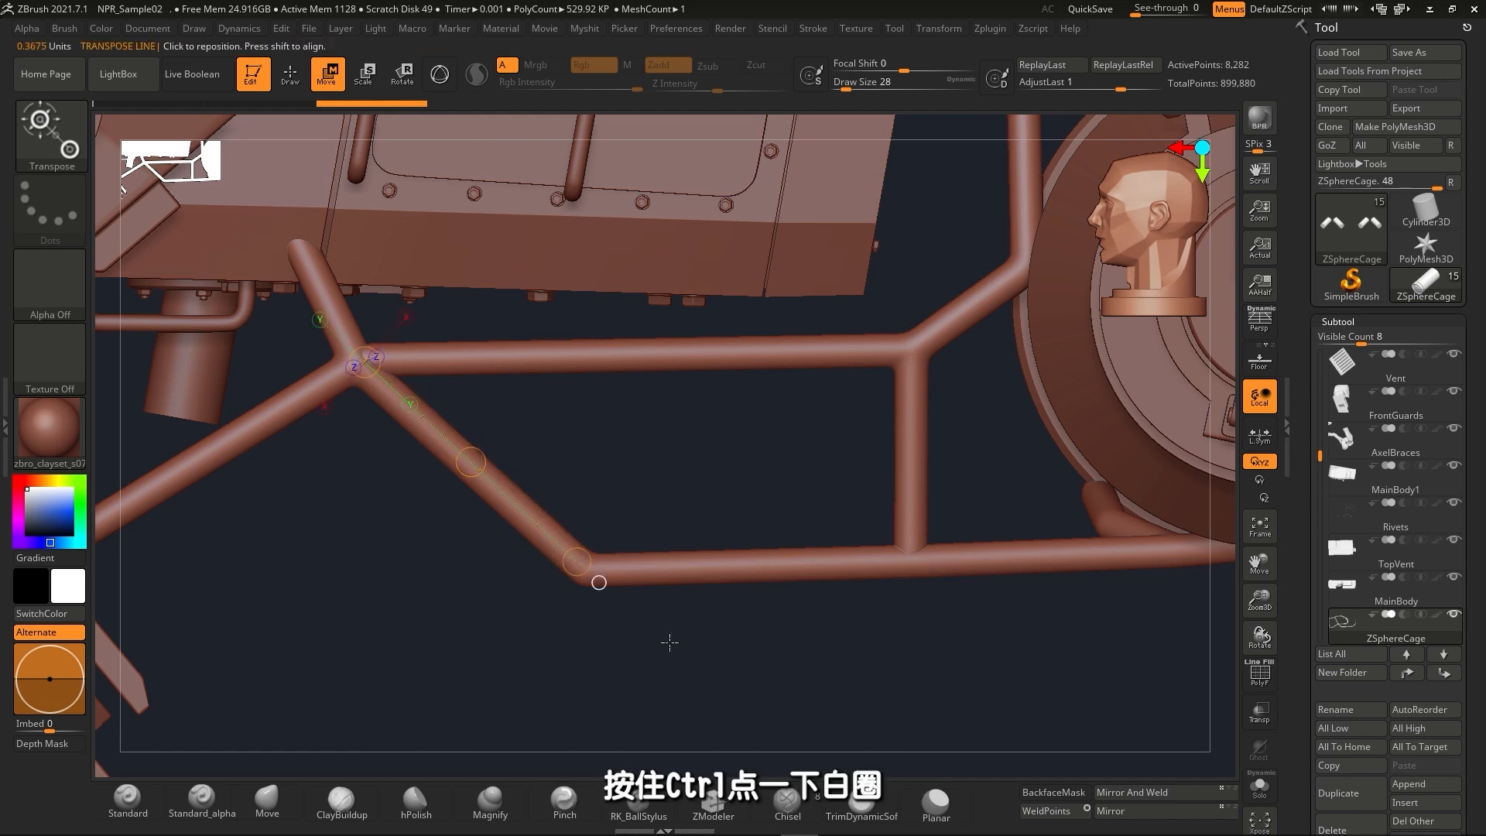
left_click(599, 585, "ctrl")
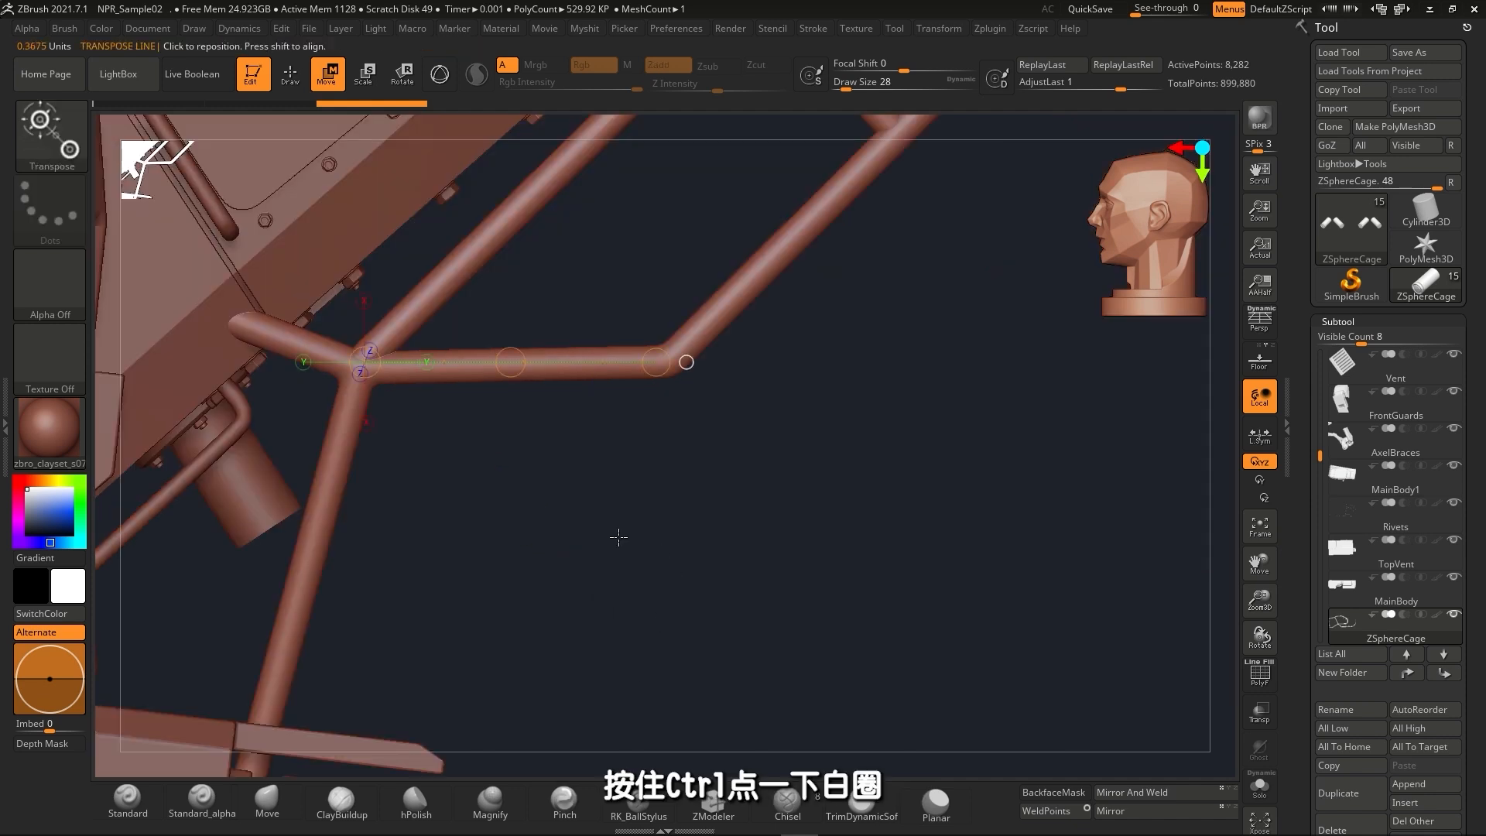
Try sculpting ClayBuildup strokes along the levelled pipe at Z Intensity 20 and draw size 28, and undo the strokes.
left_click_drag(617, 537, 800, 570, "alt")
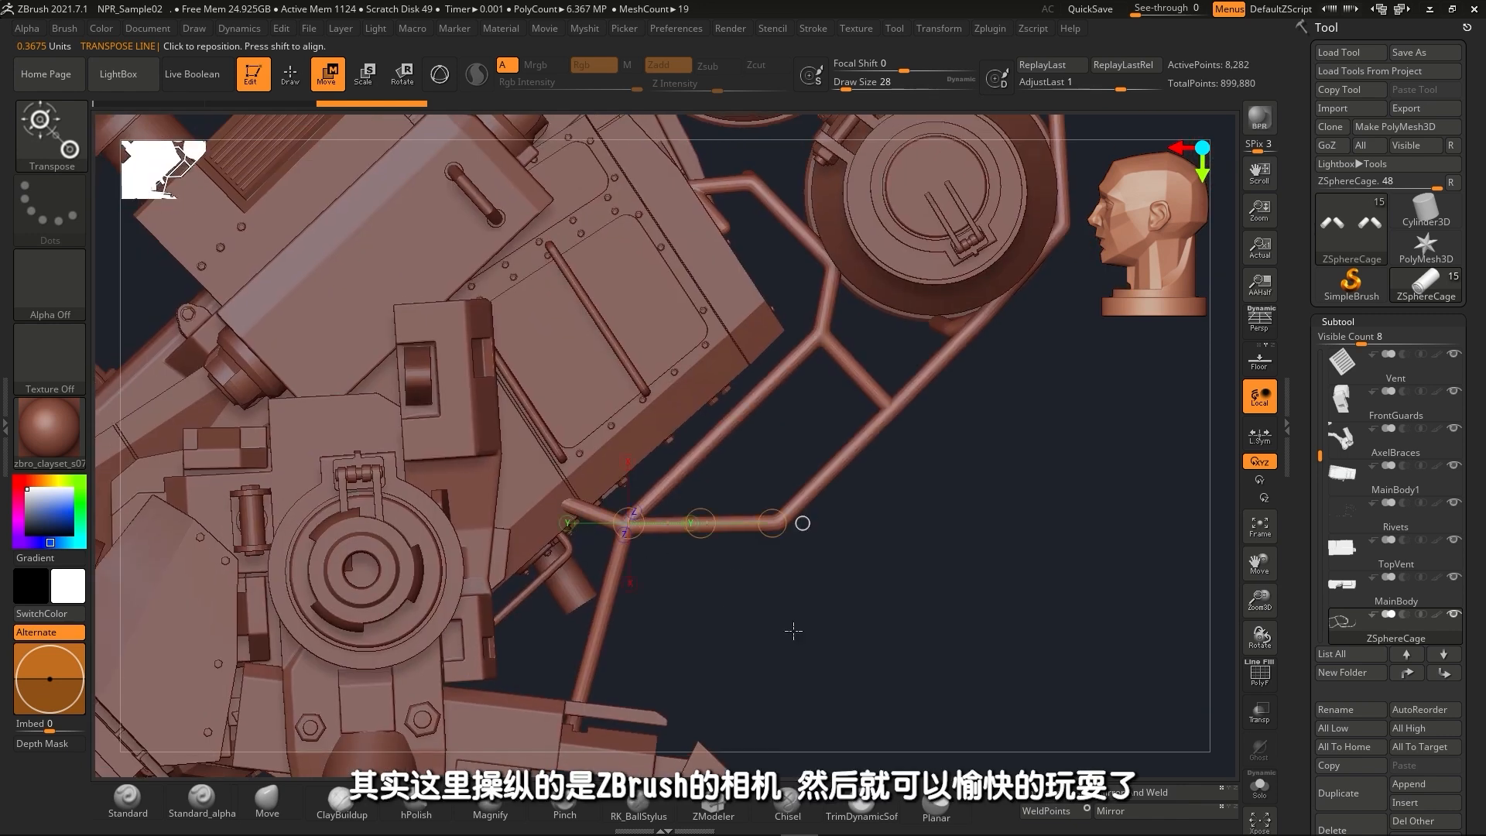
left_click_drag(793, 631, 763, 564, "alt")
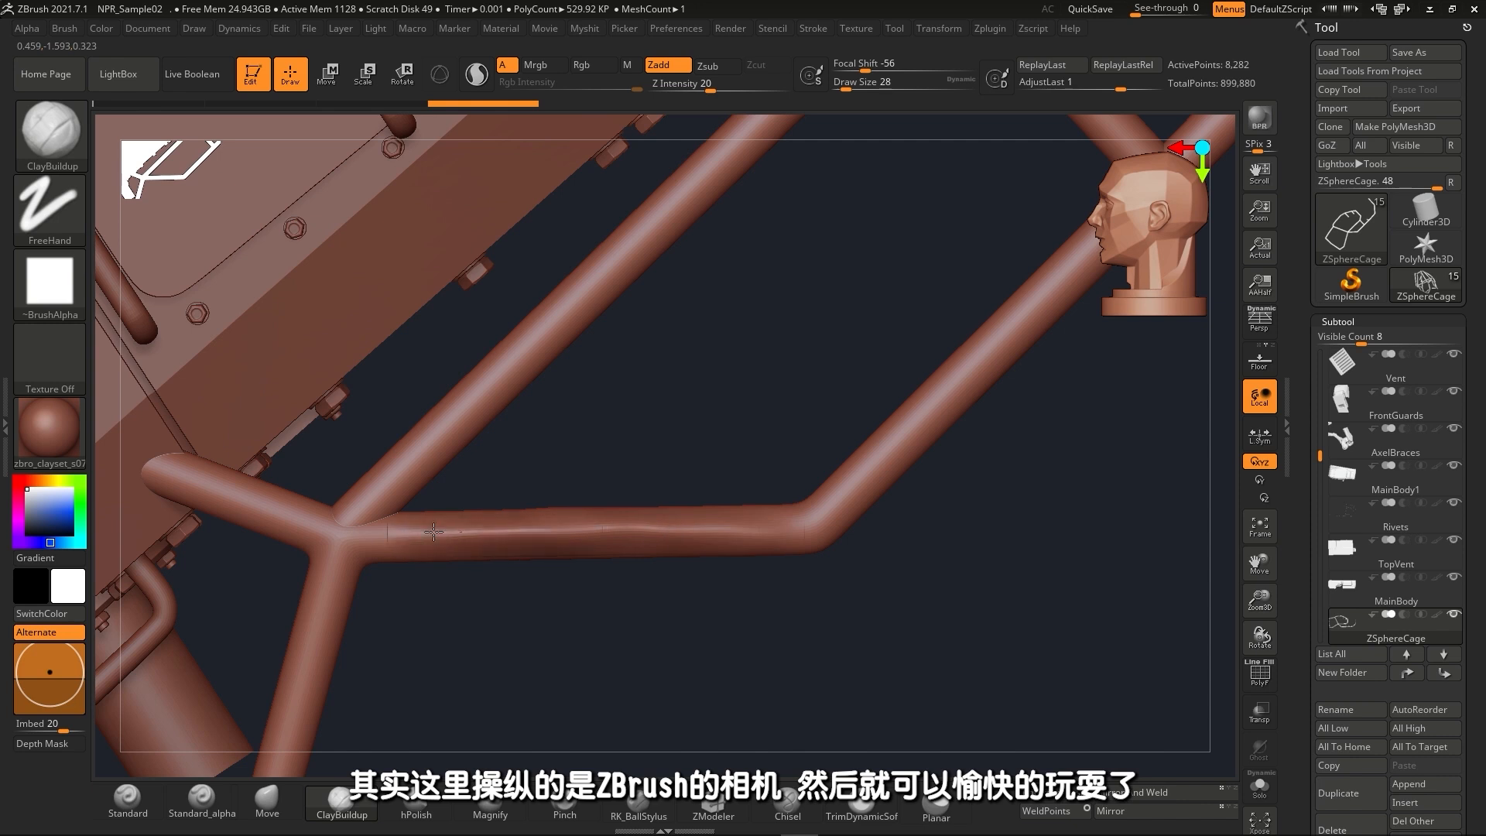
left_click_drag(532, 540, 666, 534)
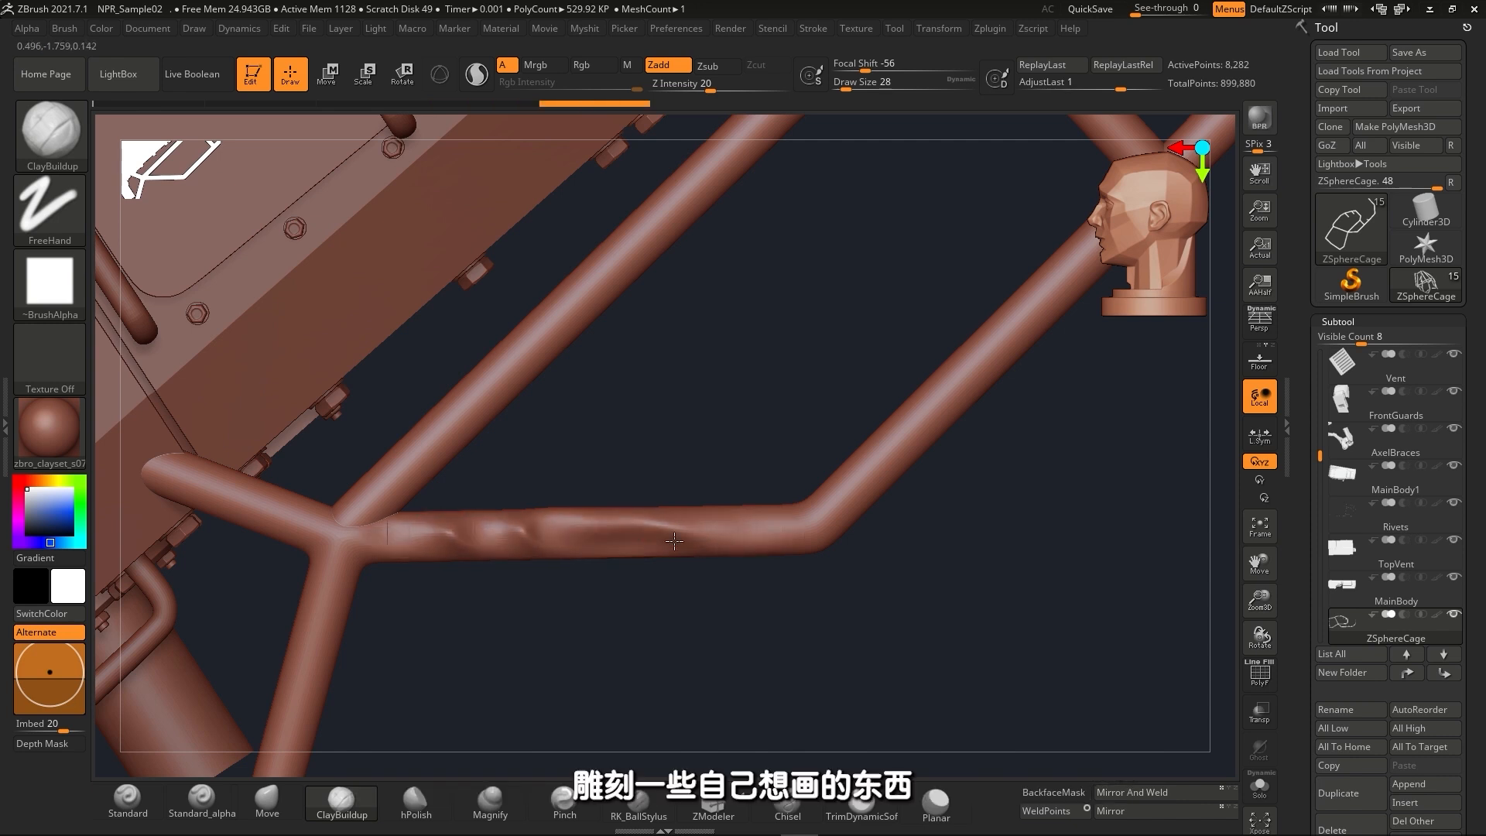
key("ctrl+z")
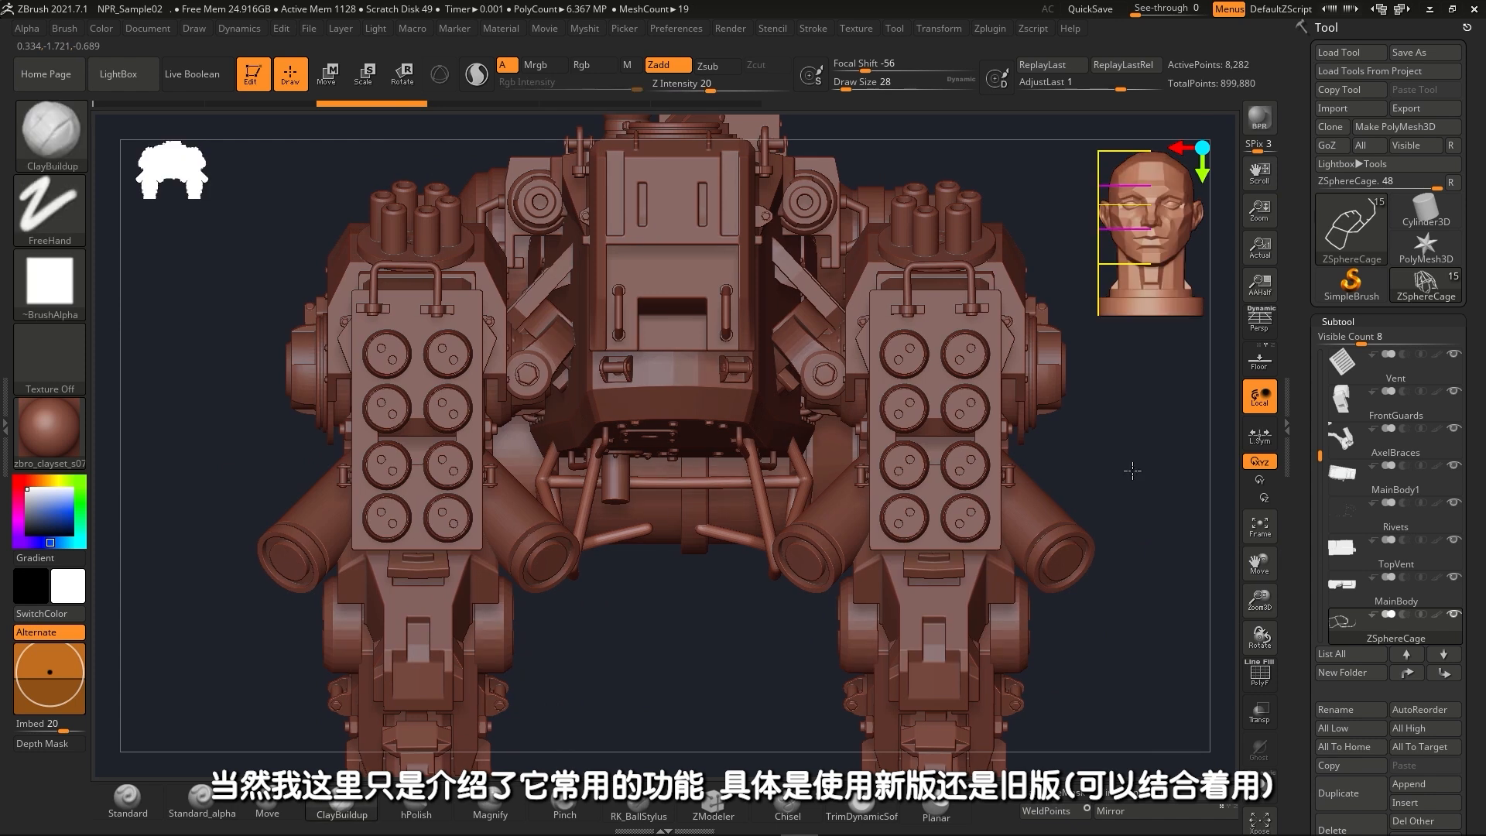
left_click_drag(1132, 470, 972, 504)
left_click_drag(777, 594, 689, 646, "alt")
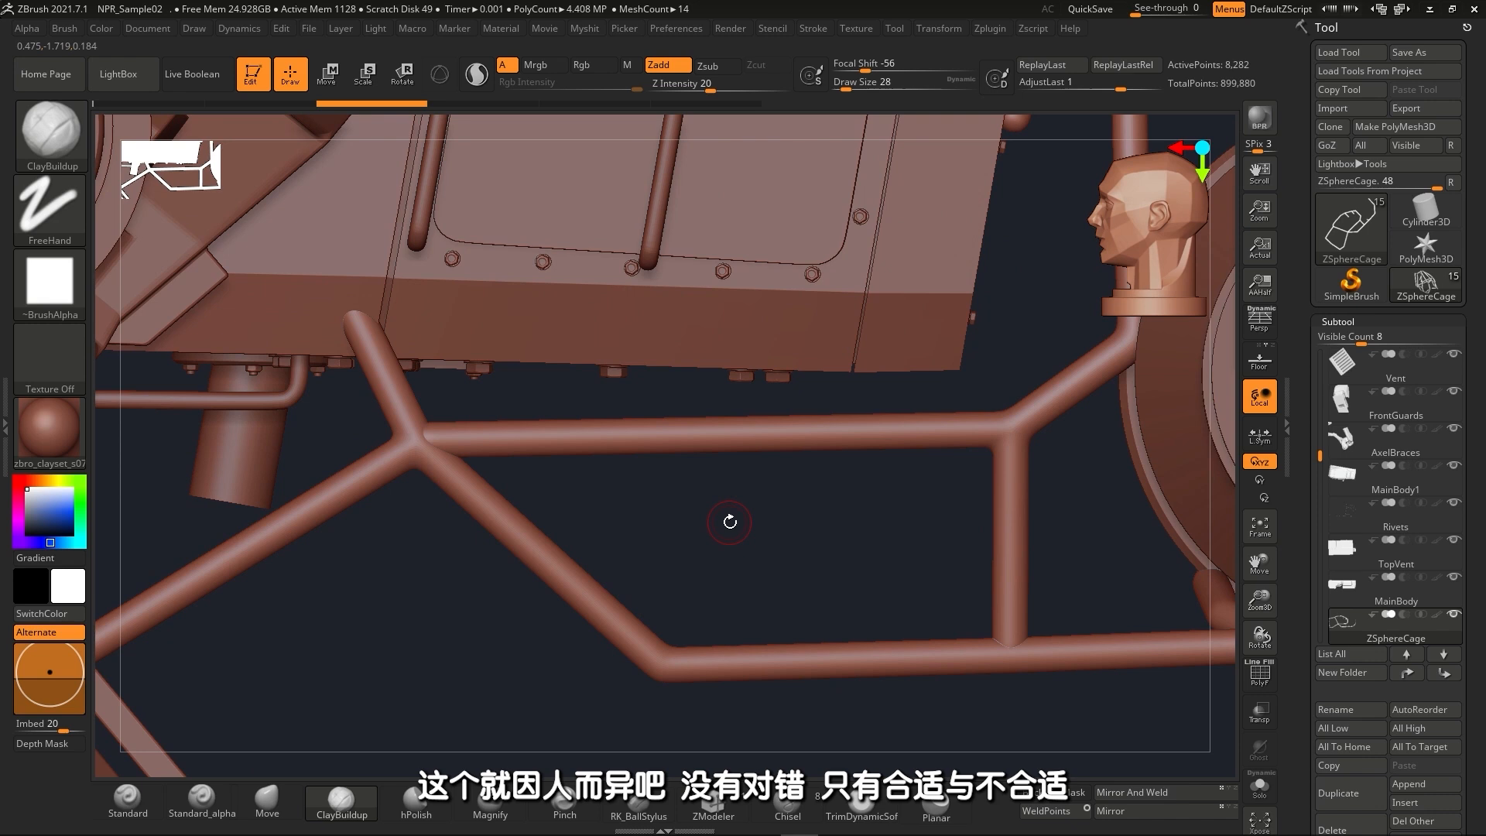
left_click_drag(685, 508, 648, 548)
left_click_drag(735, 565, 690, 533, "alt")
left_click_drag(780, 528, 993, 453)
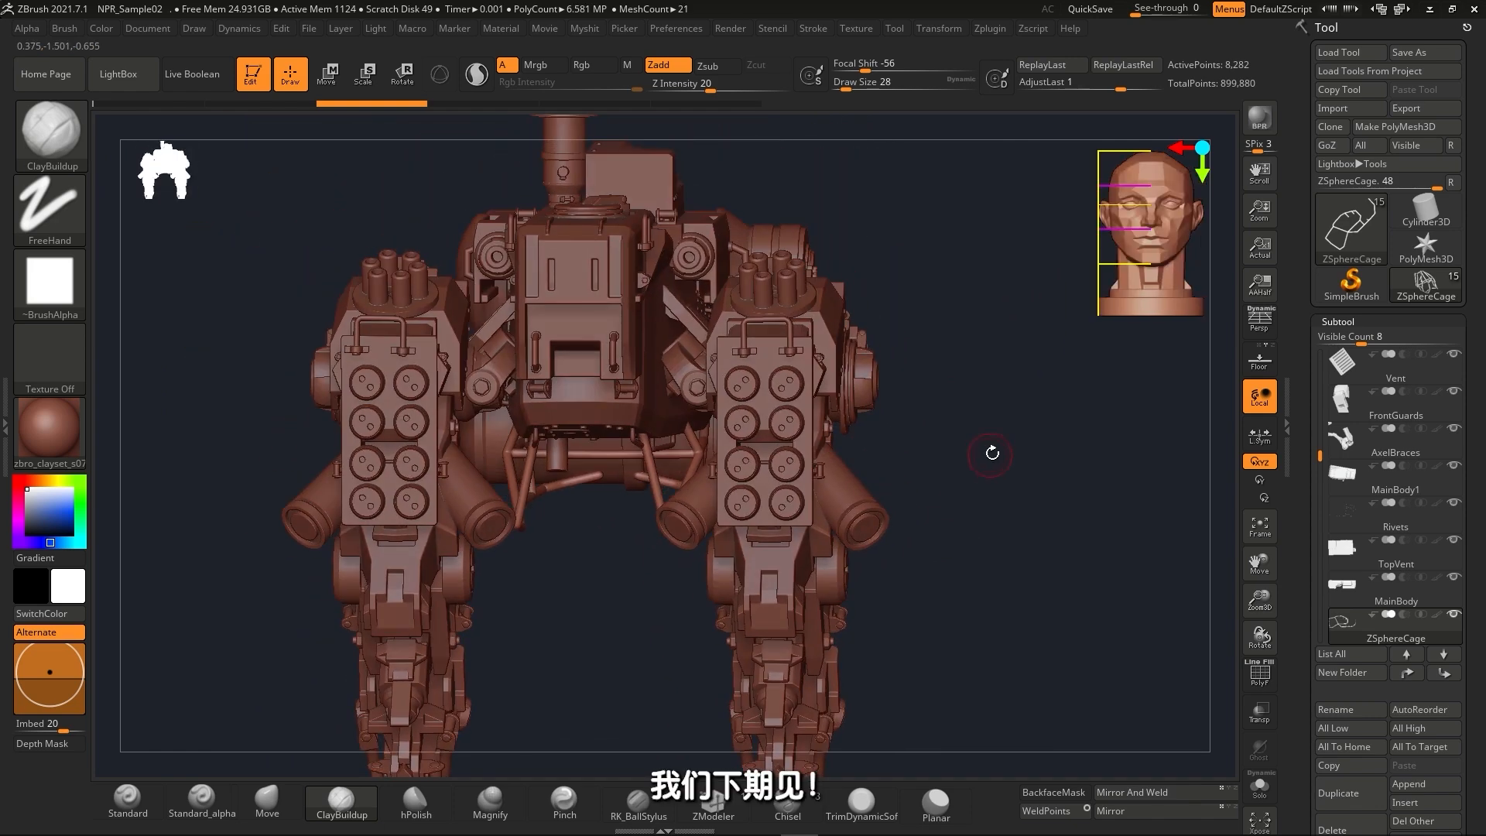